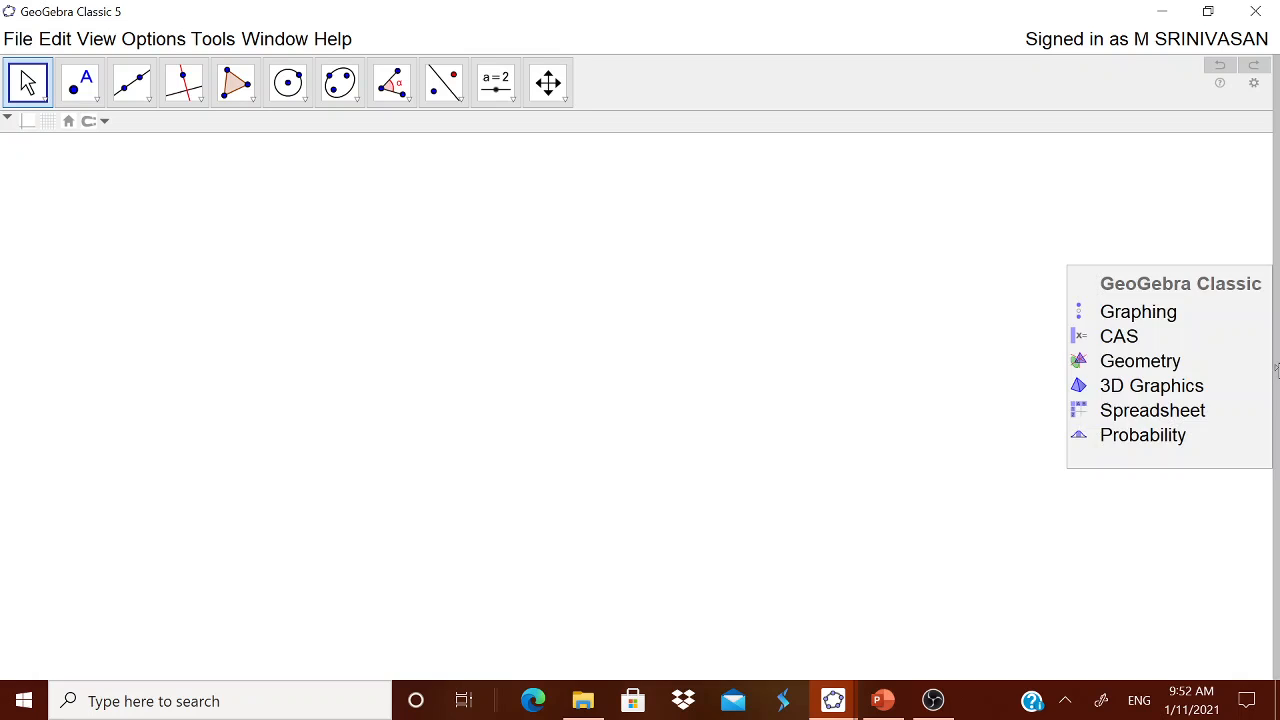
Dismiss the perspective list and check the decimal rounding options
click(1229, 374)
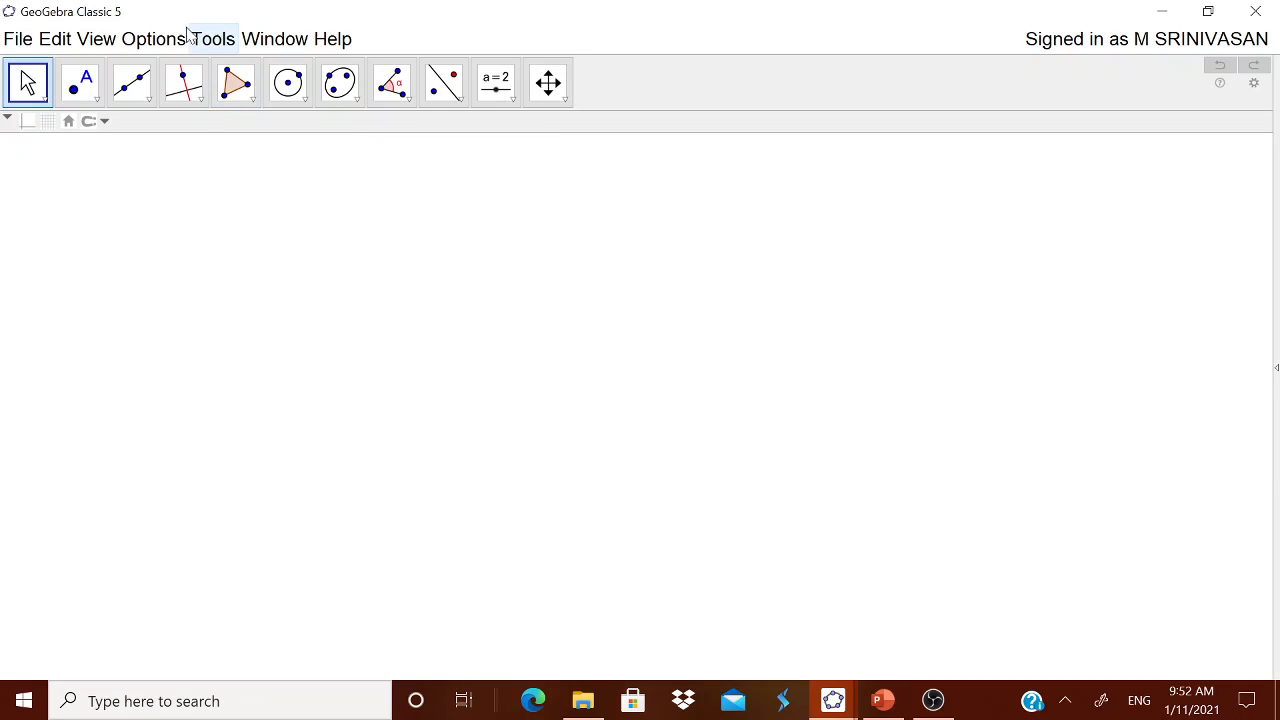
click(153, 38)
mouse_move(176, 72)
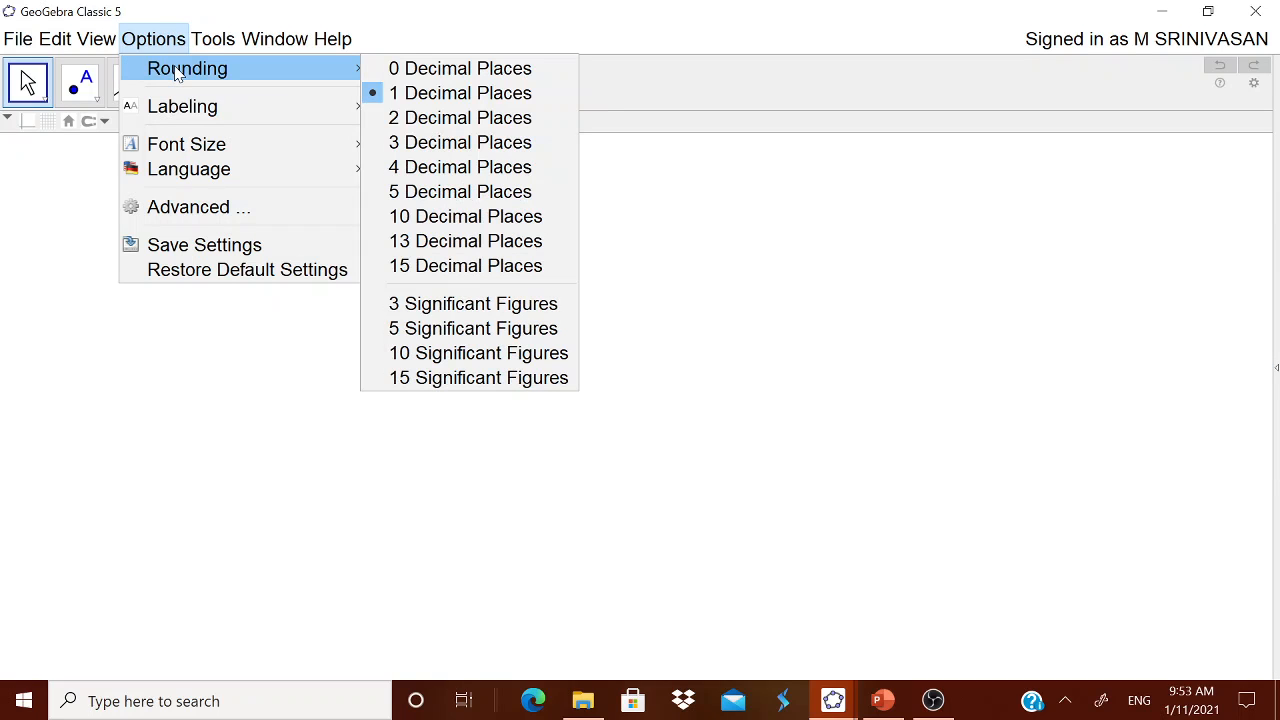
click(519, 33)
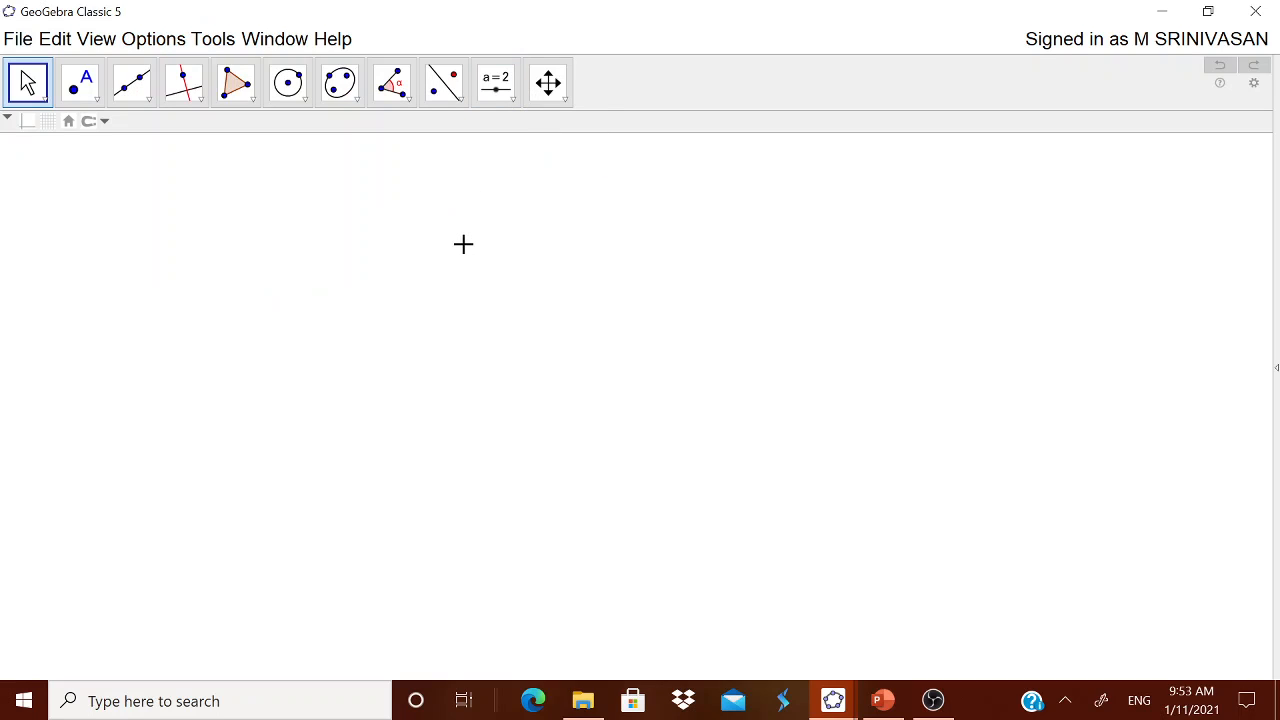
Show the 3D Graphics view, widened over most of the workspace, and hide its plane
click(96, 38)
click(163, 192)
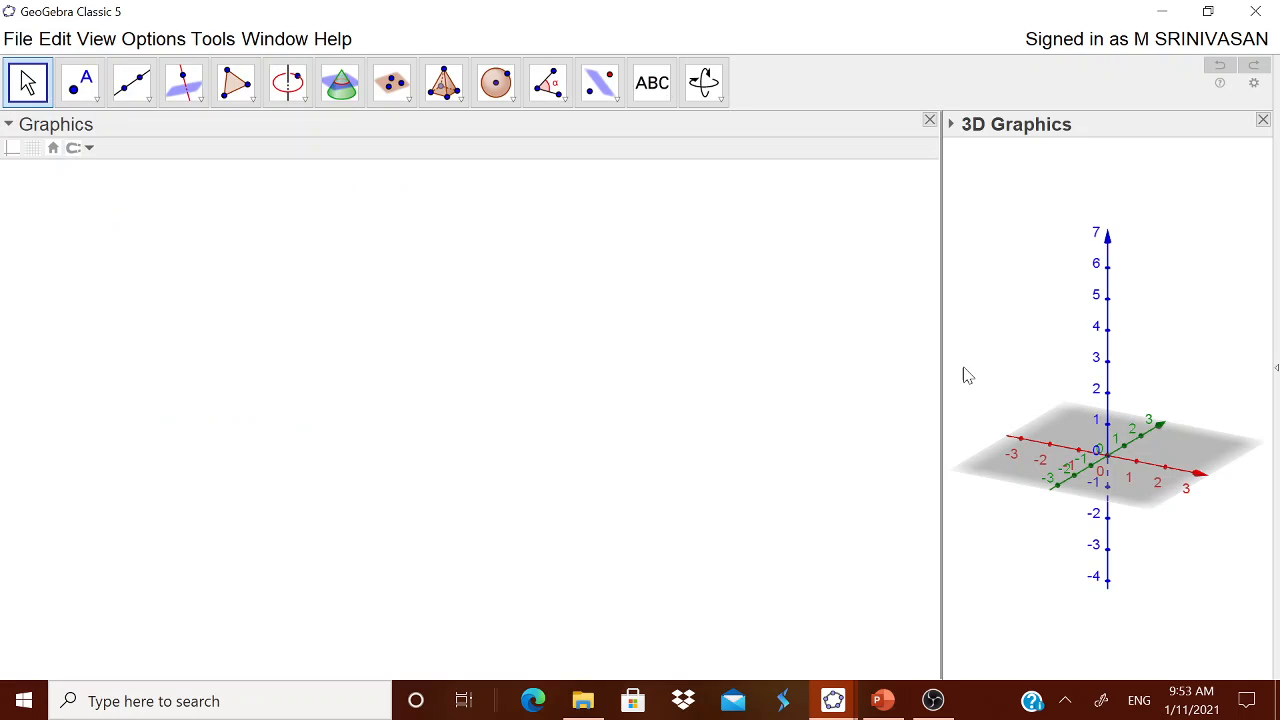
drag(940, 377, 306, 404)
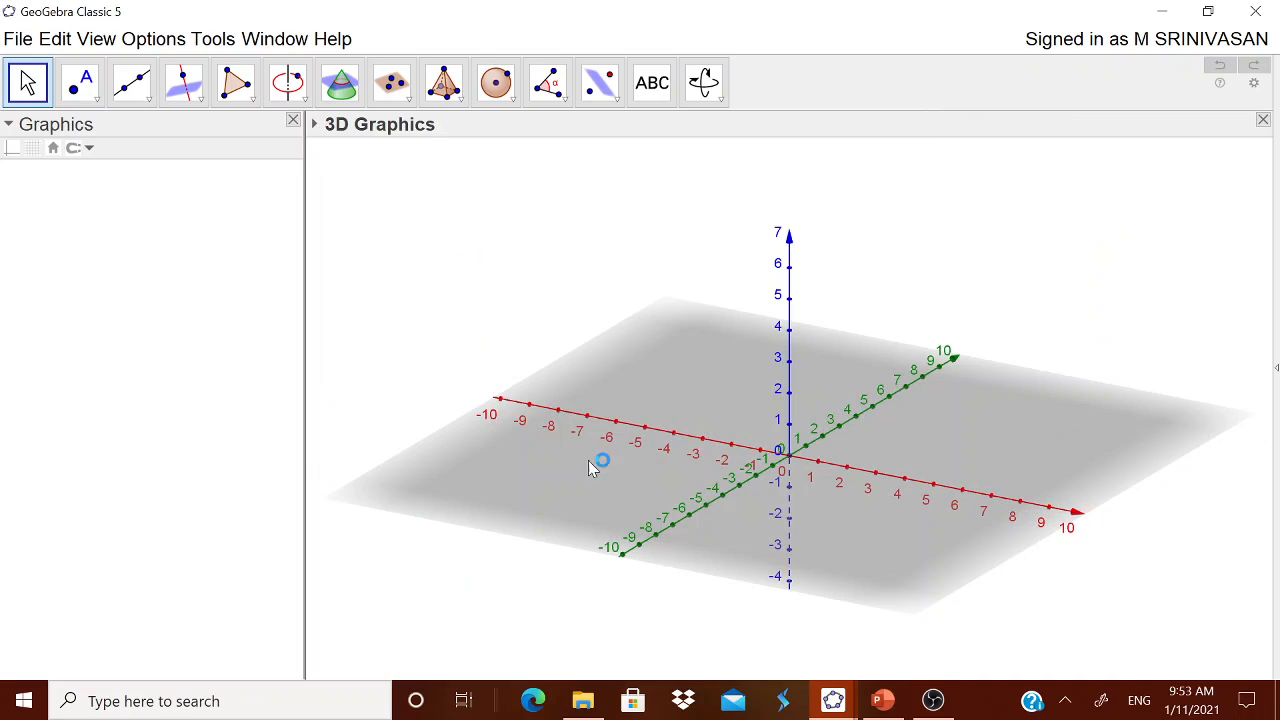
right_click(727, 397)
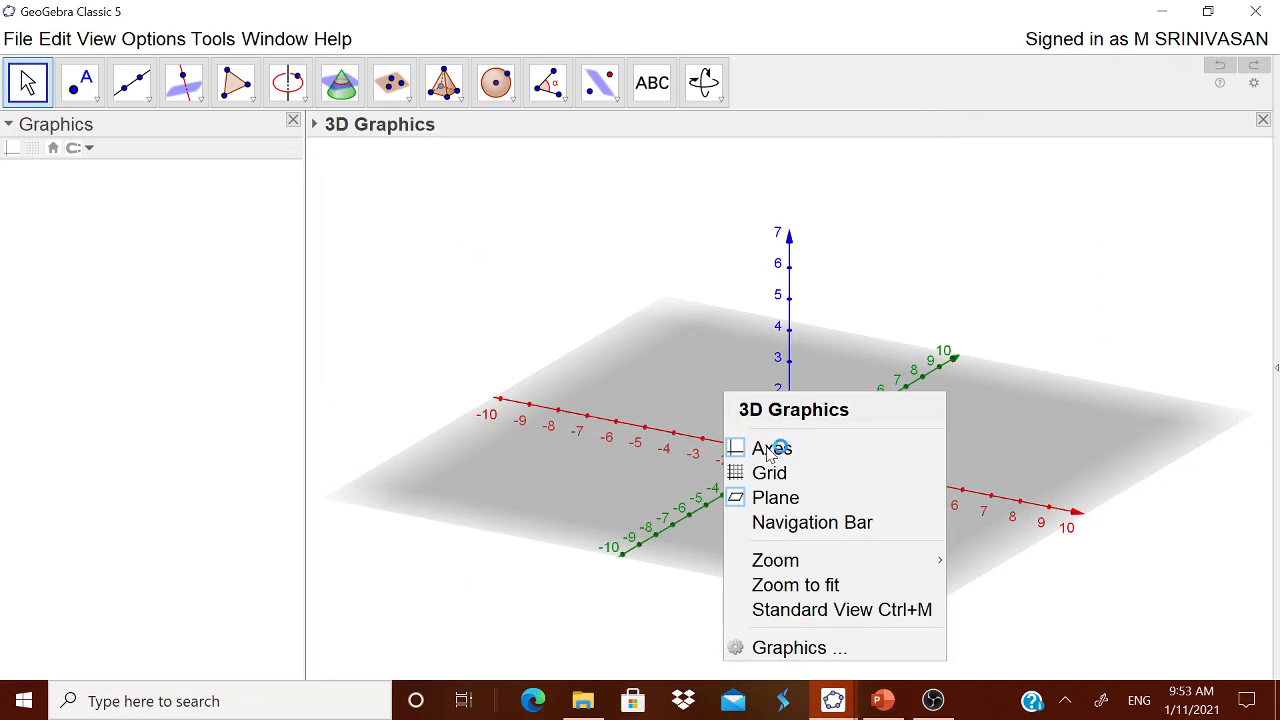
click(775, 495)
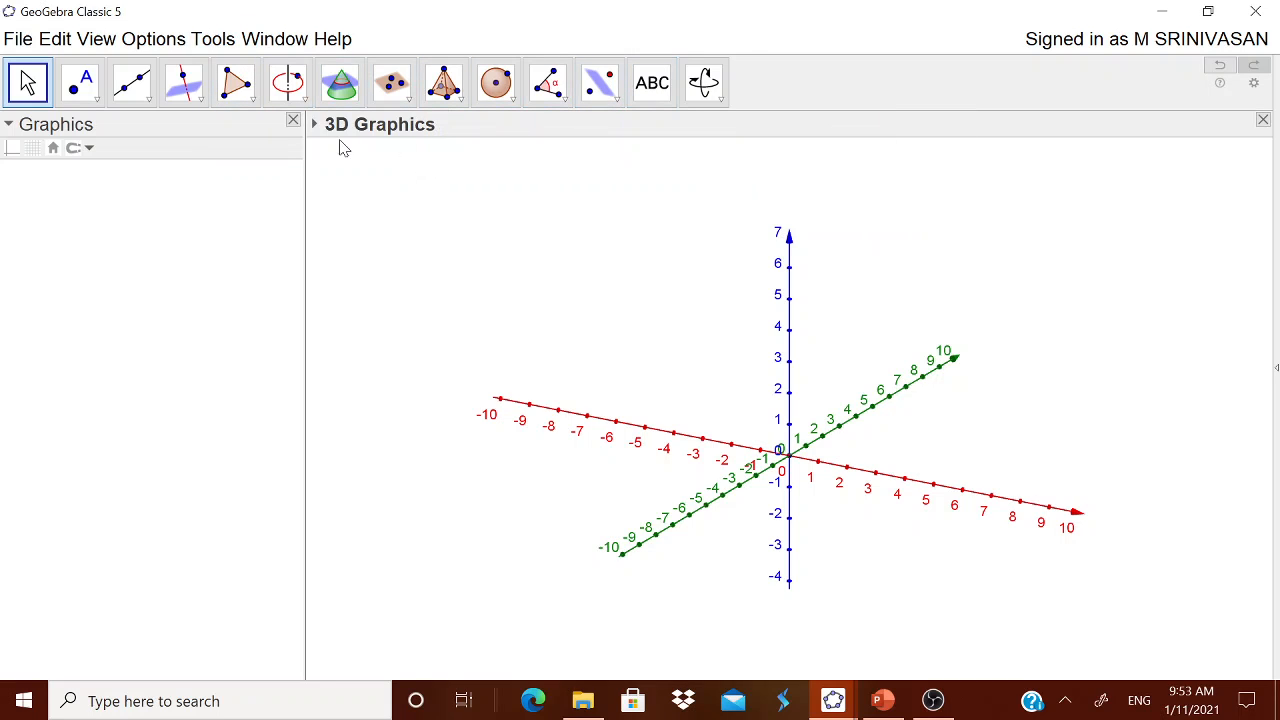
Add the text "SPHERE" to the 3D view and place it above the vertical axis
click(662, 85)
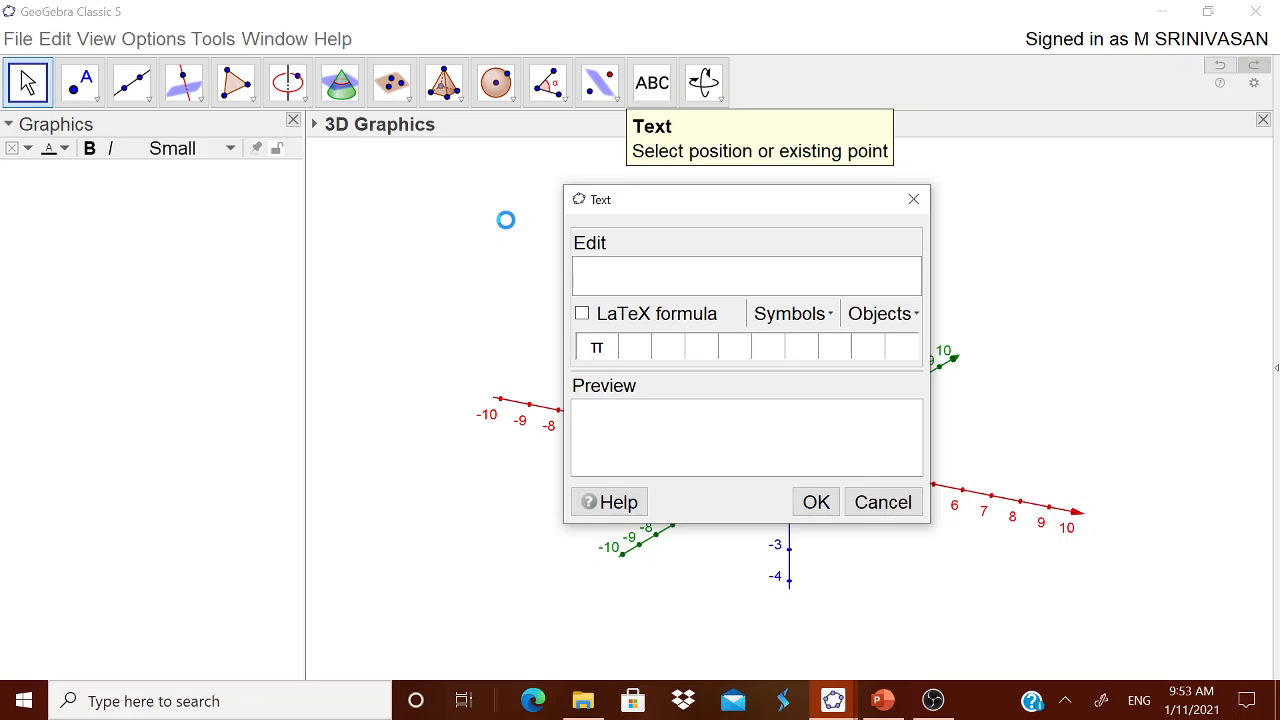
text(SPHERE)
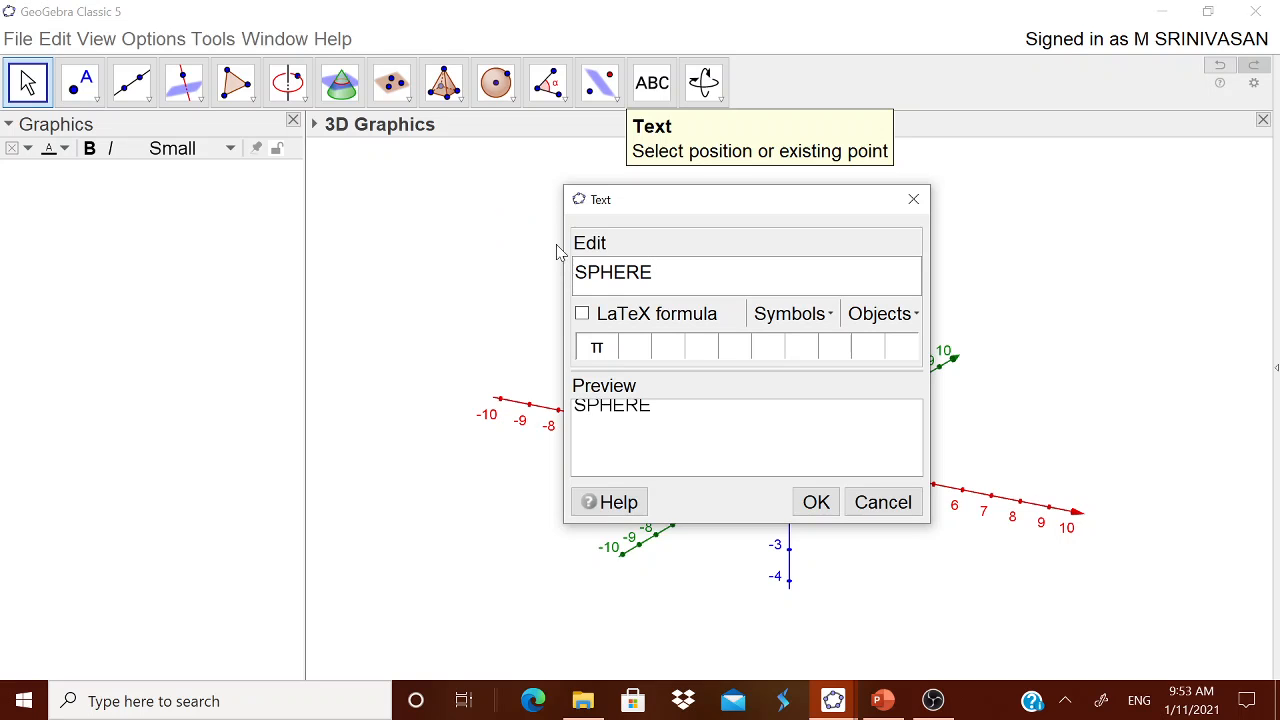
click(813, 500)
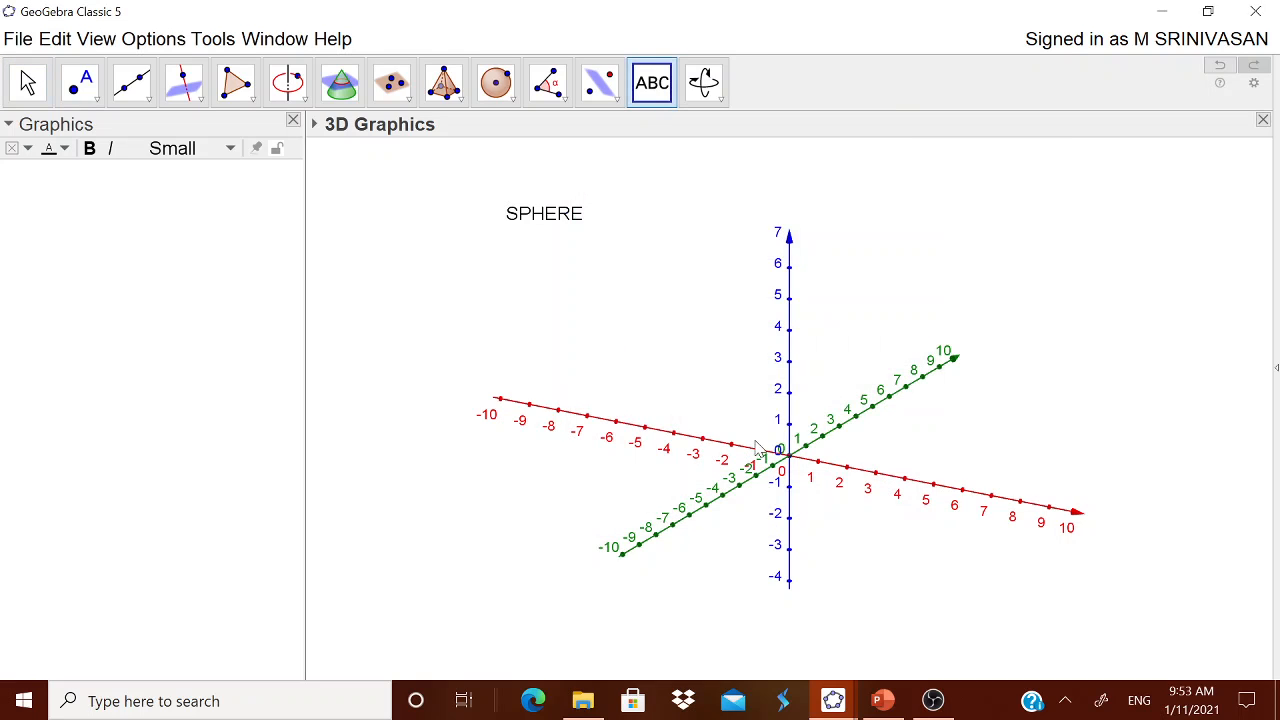
drag(560, 220, 823, 183)
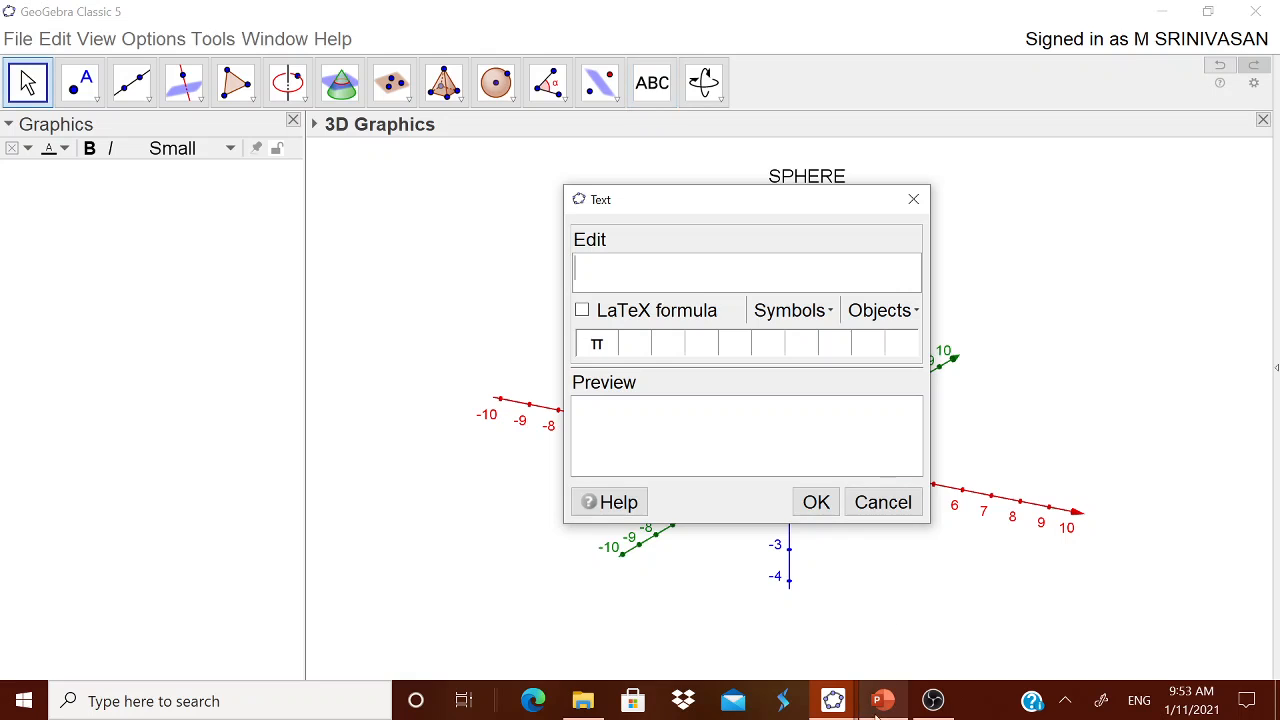
click(866, 504)
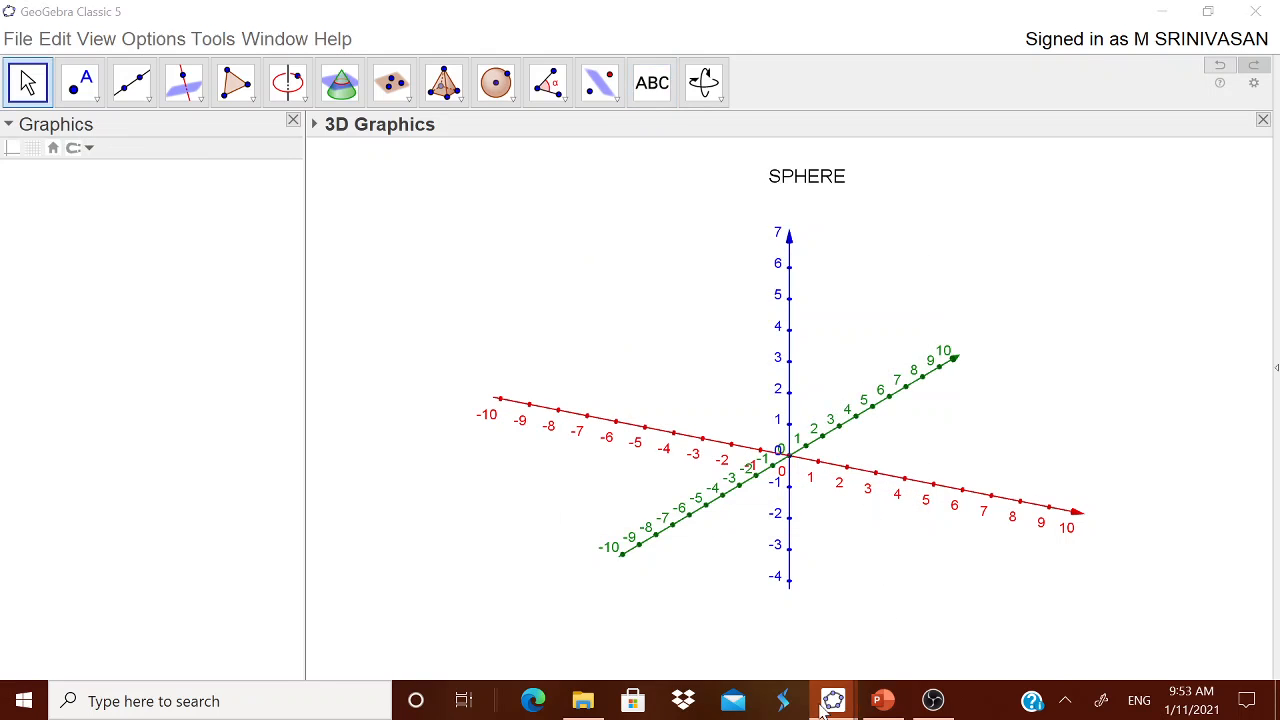
Switch to the Exploring Sphere.ggb window and copy the sphere definition from its blue text object
mouse_move(833, 700)
click(740, 630)
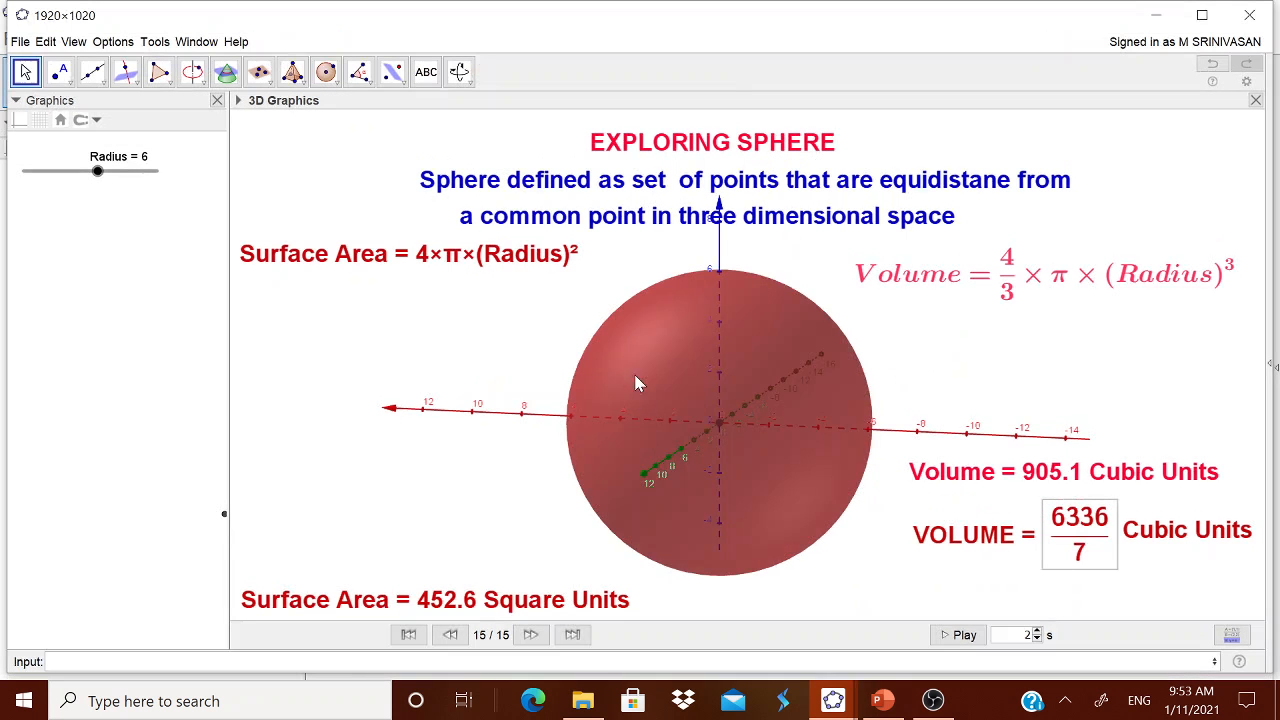
click(627, 222)
right_click(627, 222)
click(738, 386)
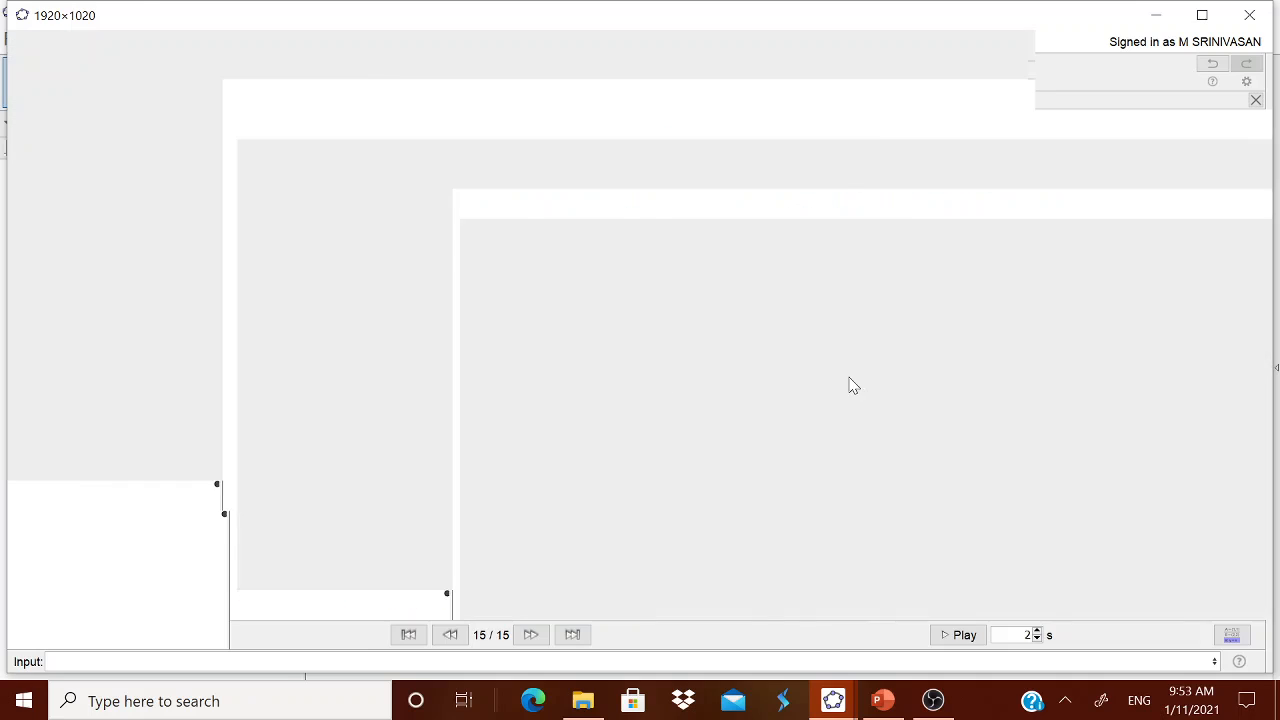
click(945, 148)
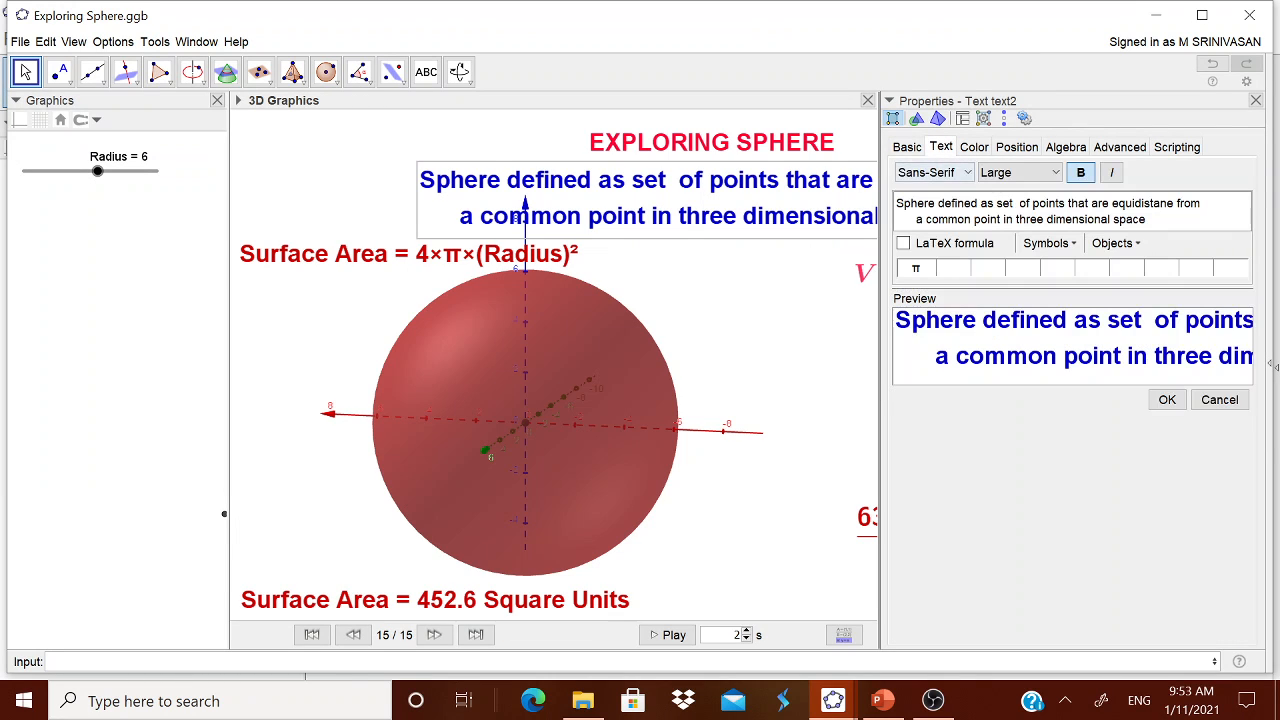
drag(897, 203, 1146, 219)
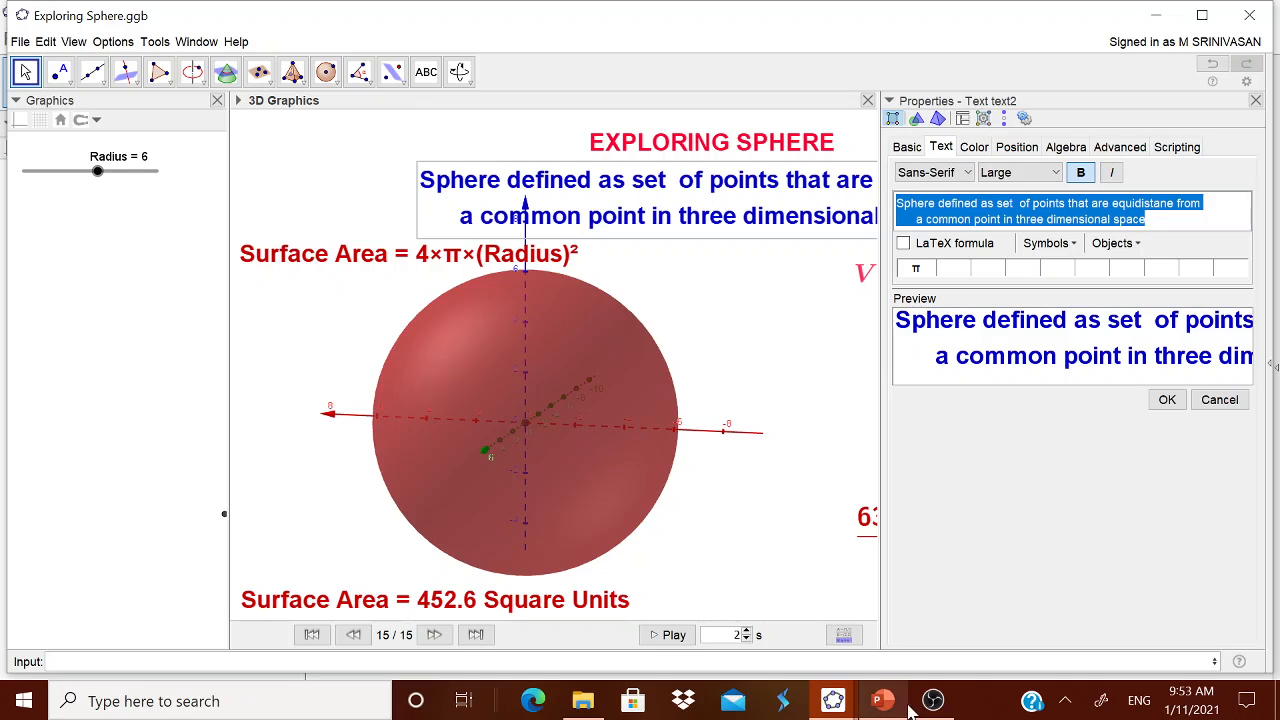
Return to the new construction and insert the copied sphere definition as a text object above the 3D axes
mouse_move(833, 700)
click(903, 650)
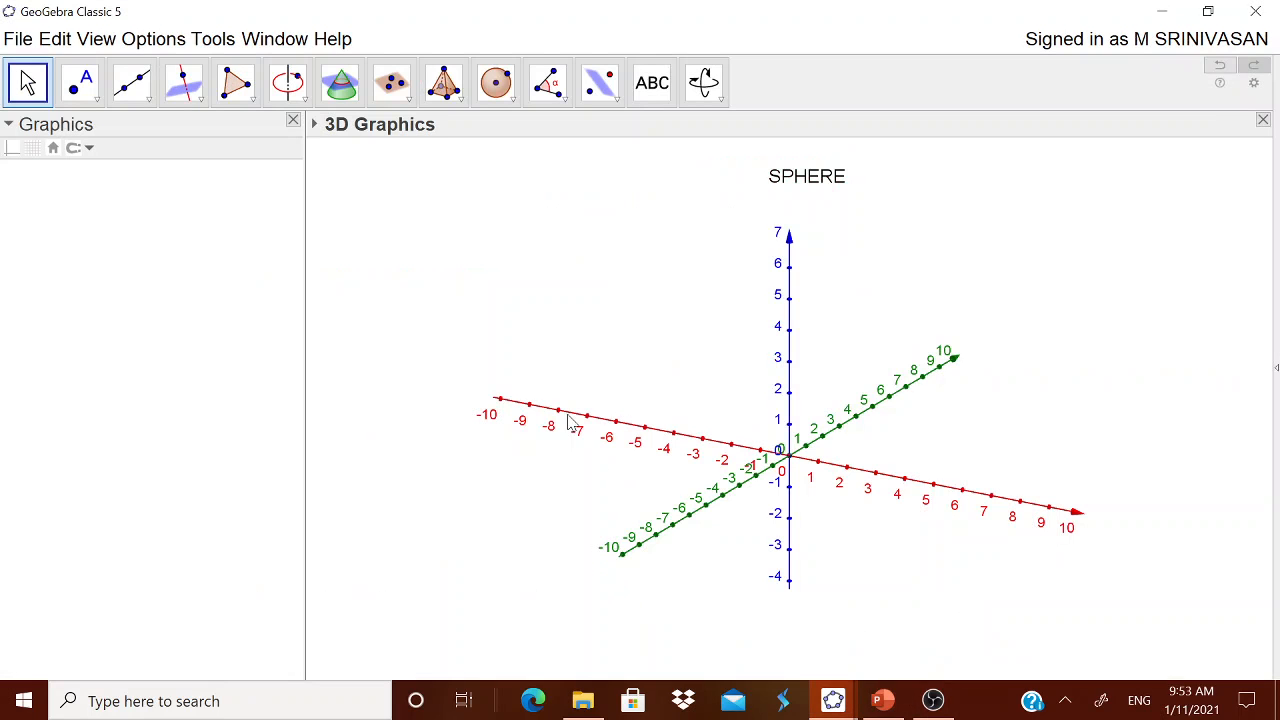
click(652, 83)
click(577, 195)
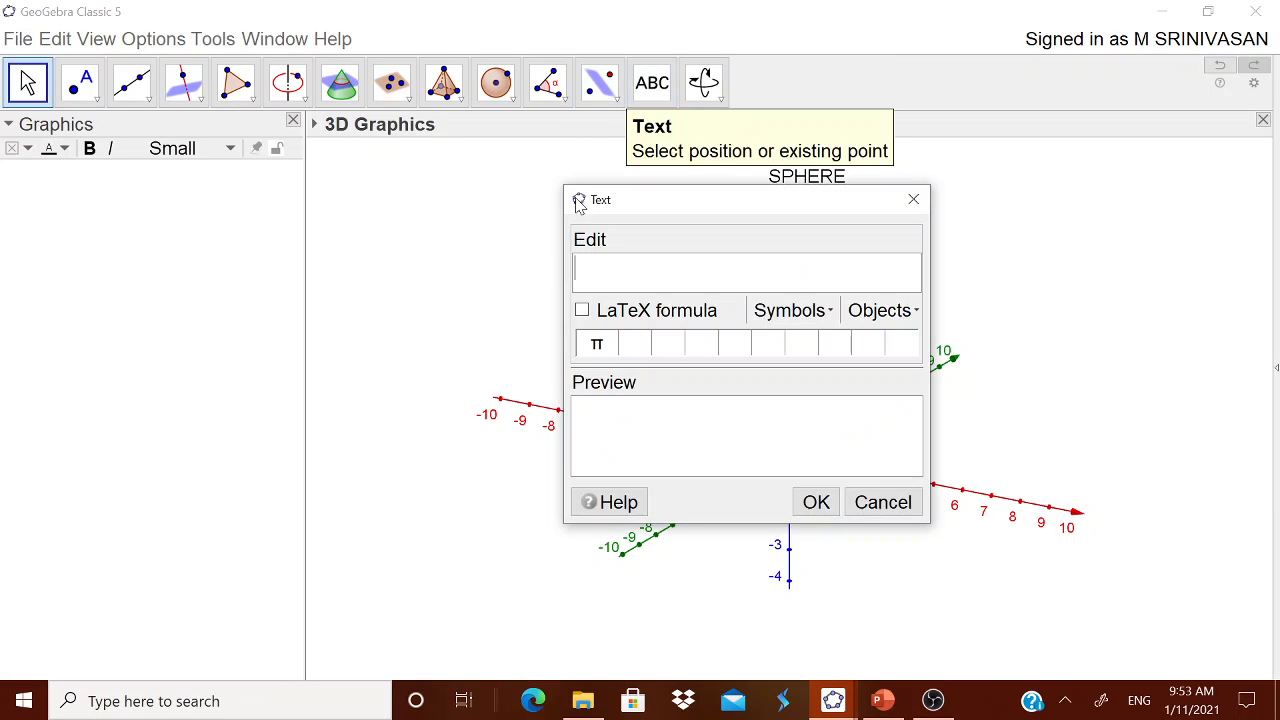
key(ctrl+v)
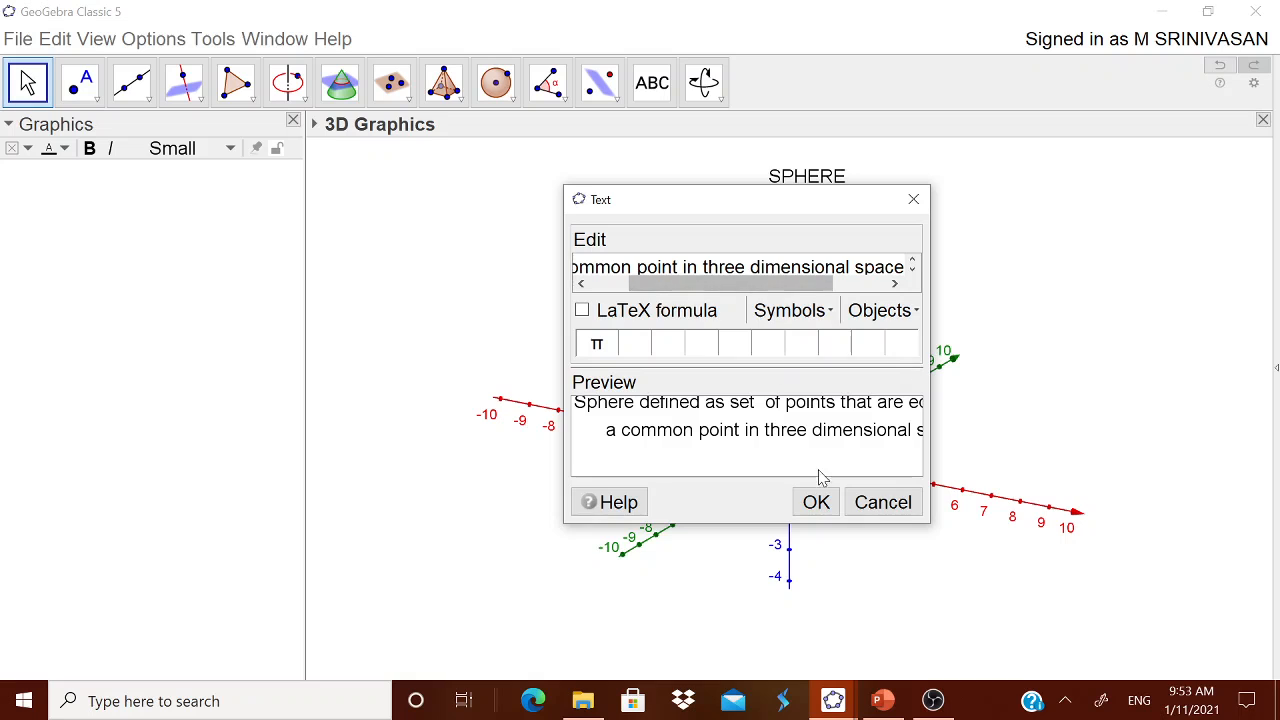
click(815, 502)
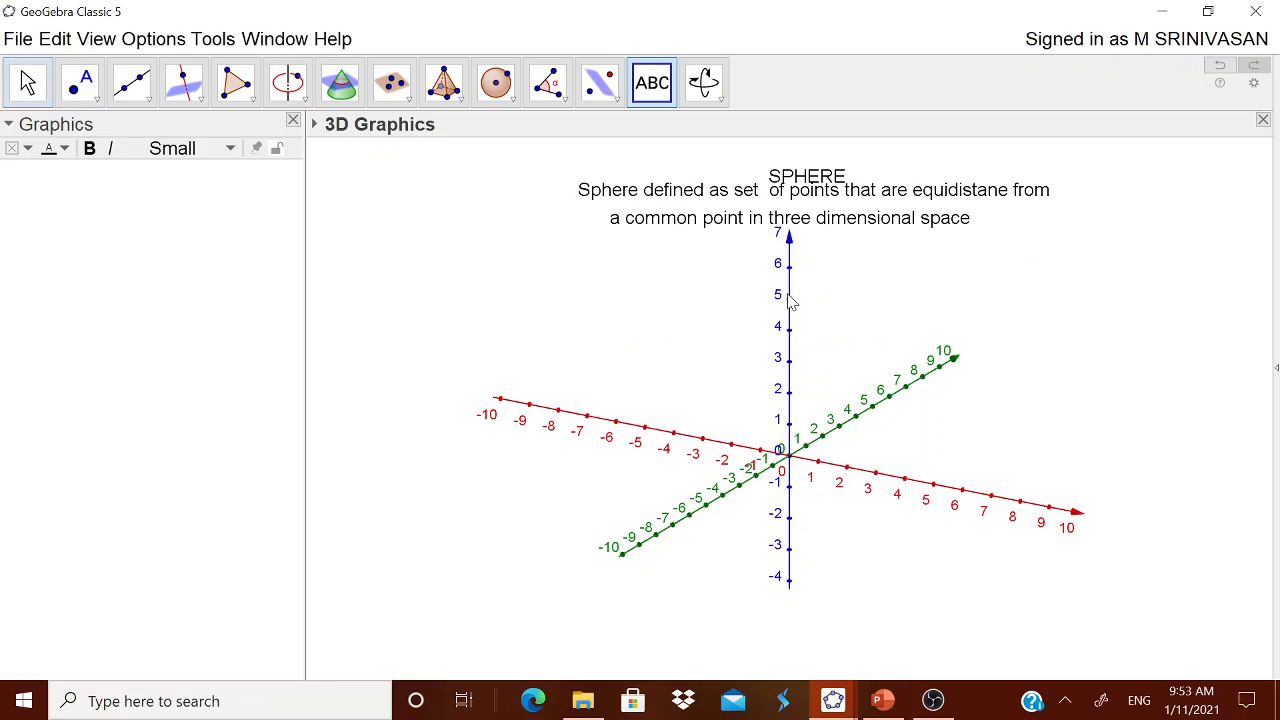
Move the SPHERE title slightly upward so it sits clear of the definition text
click(803, 162)
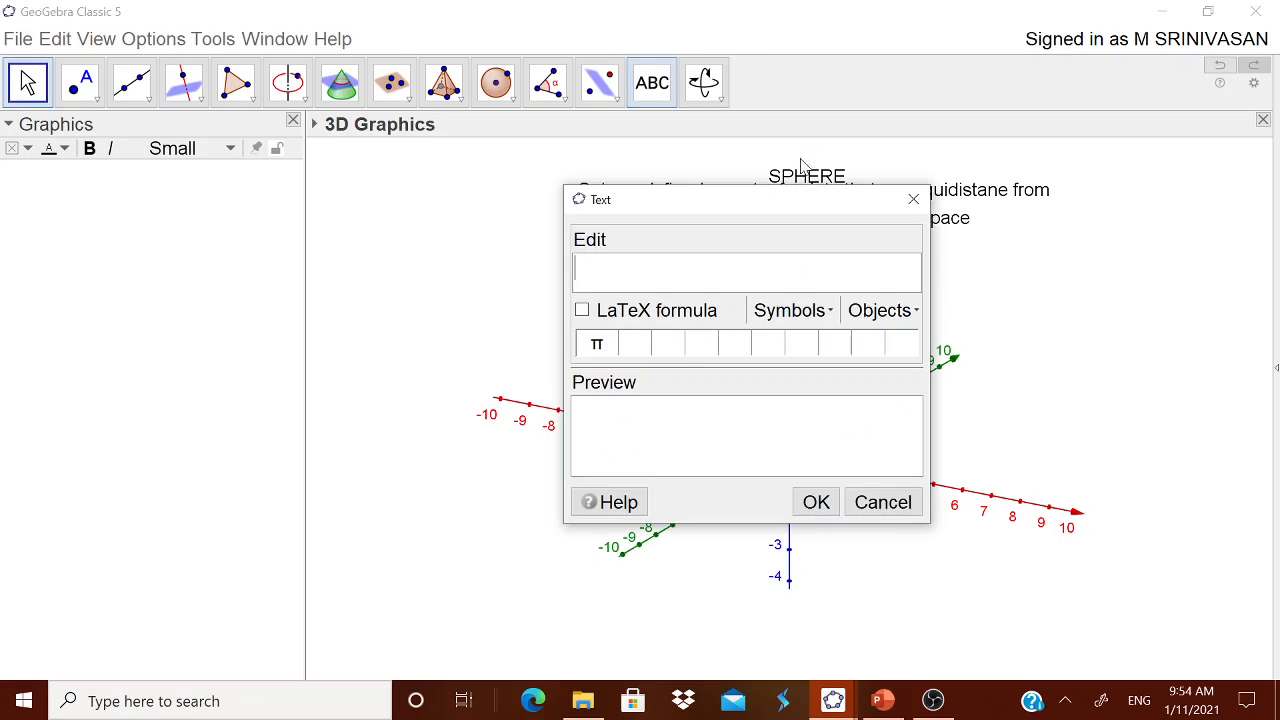
click(887, 503)
key(Escape)
drag(821, 166, 827, 155)
key(ctrl+m)
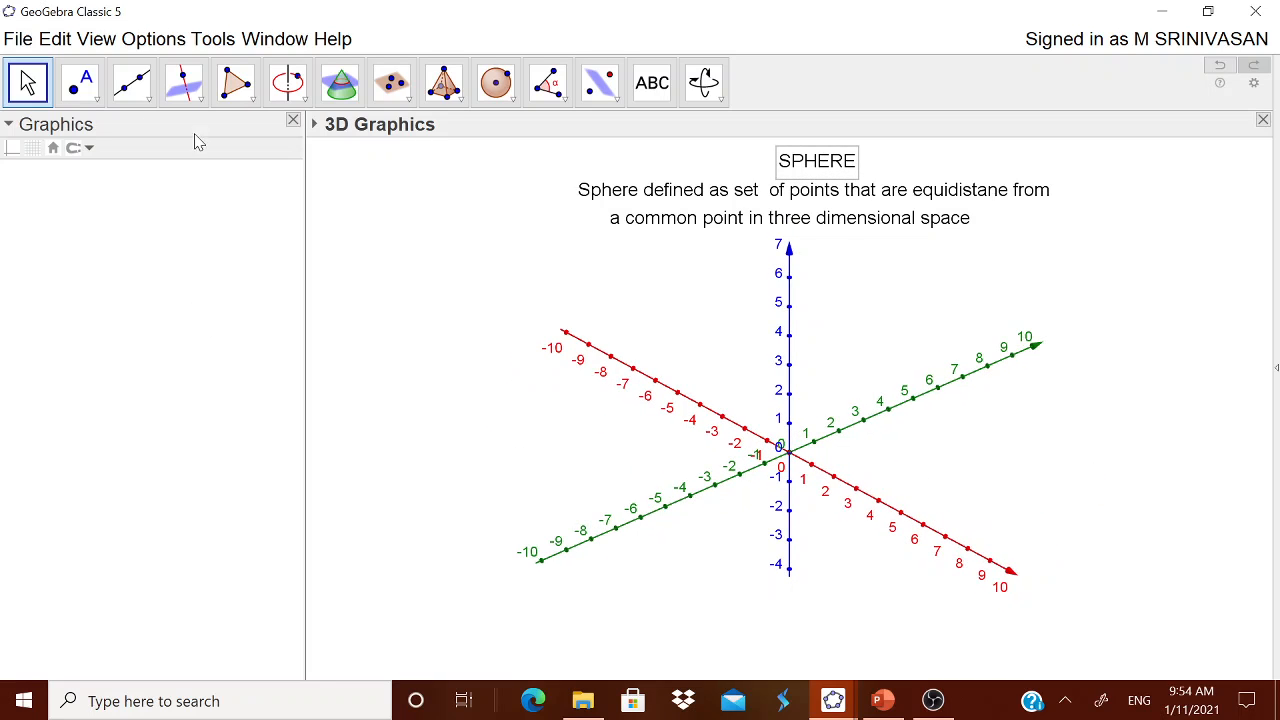
Create a number slider named Radius in the Graphics view with minimum 1, maximum 10 and increment 1
click(190, 257)
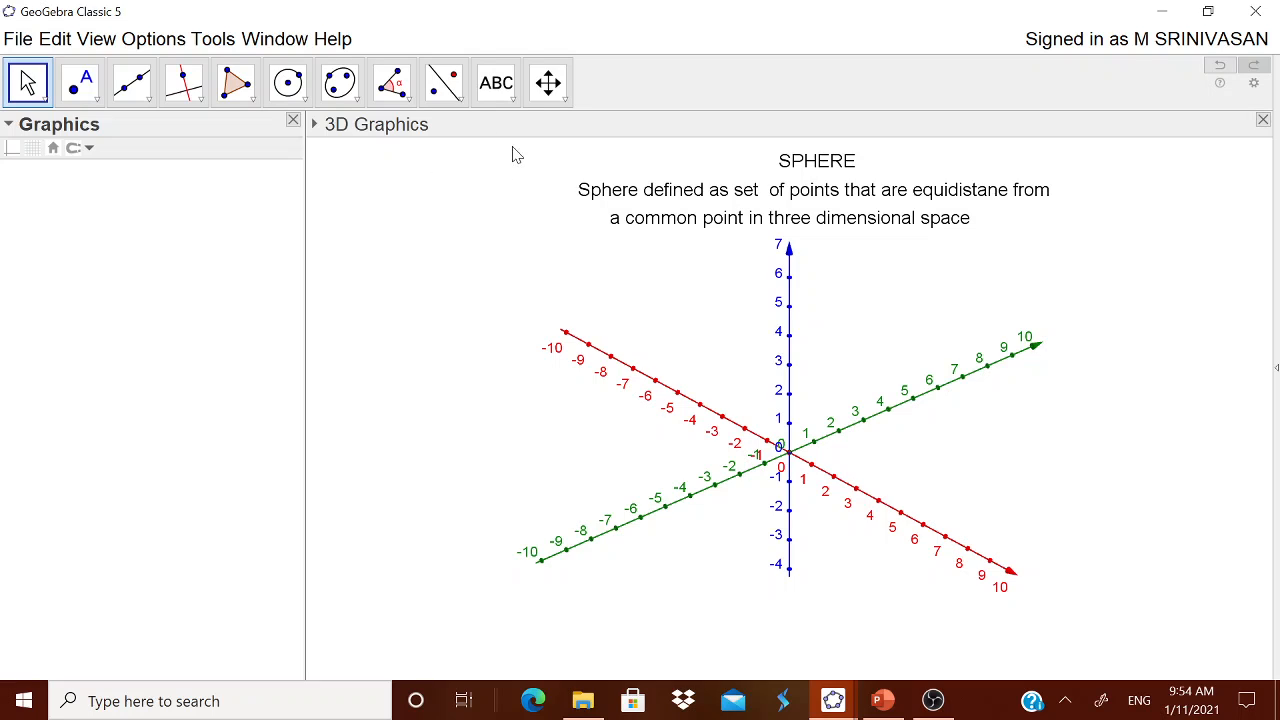
click(513, 99)
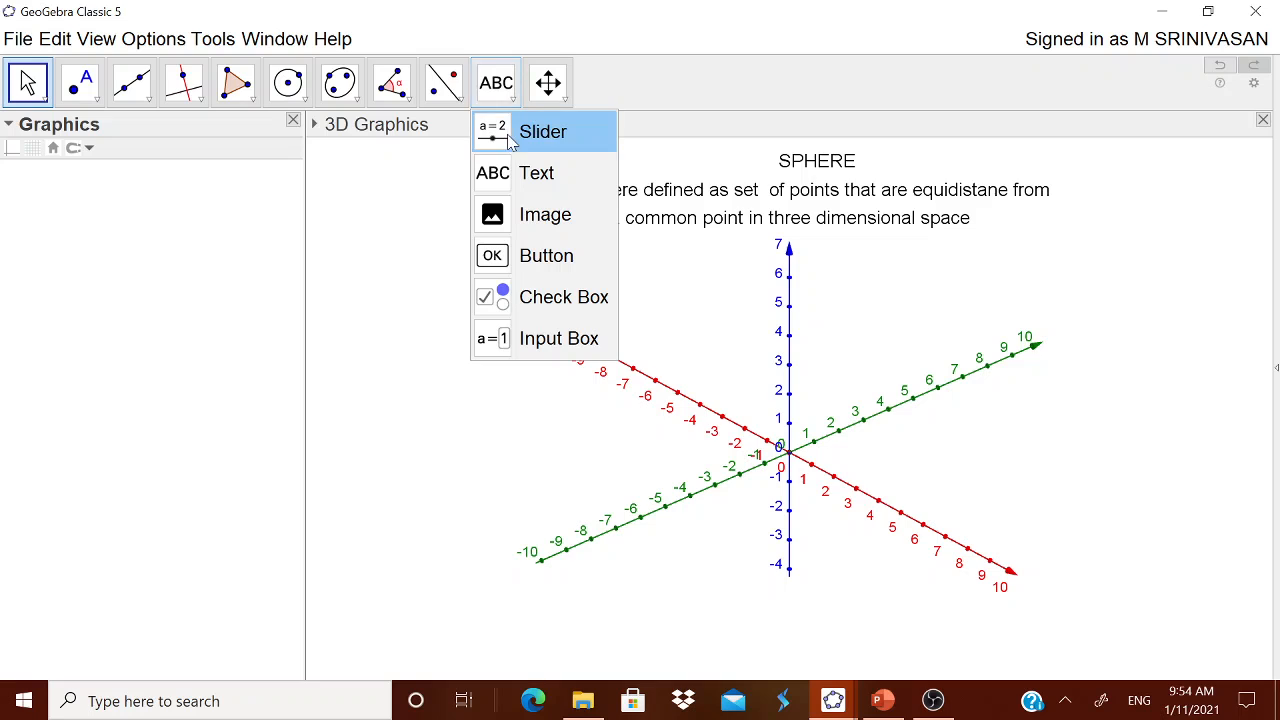
click(520, 138)
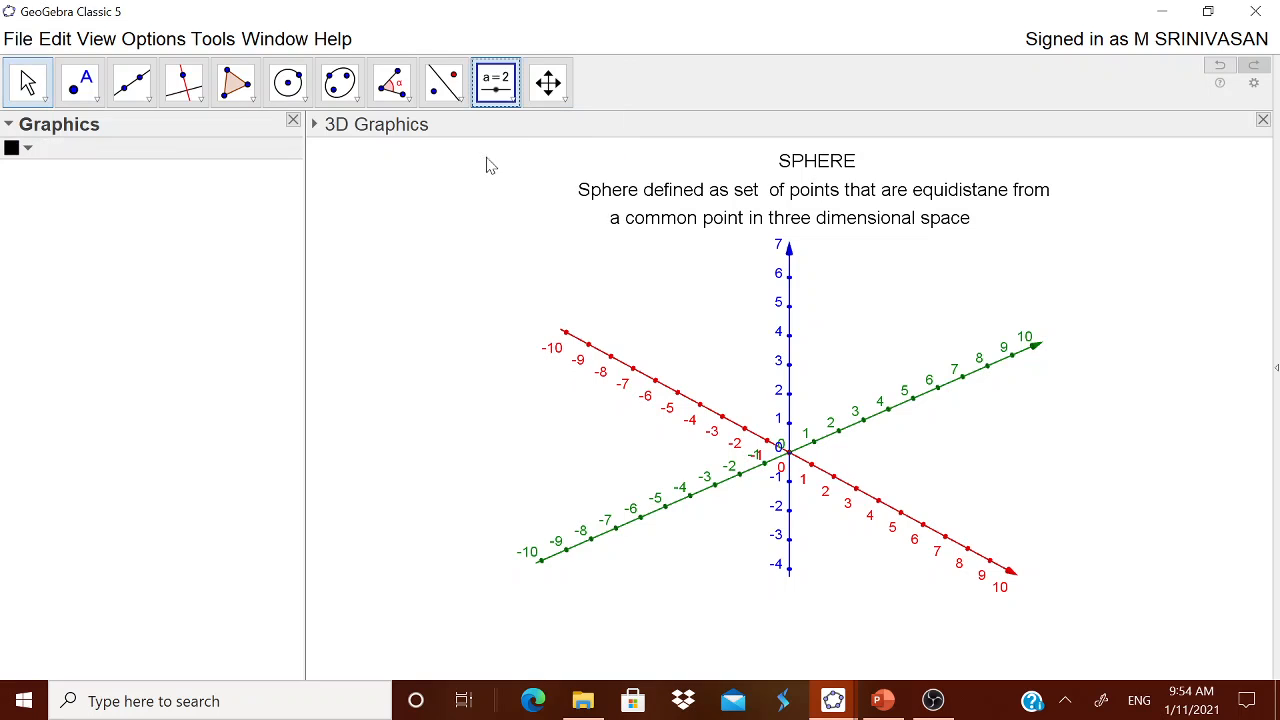
click(103, 267)
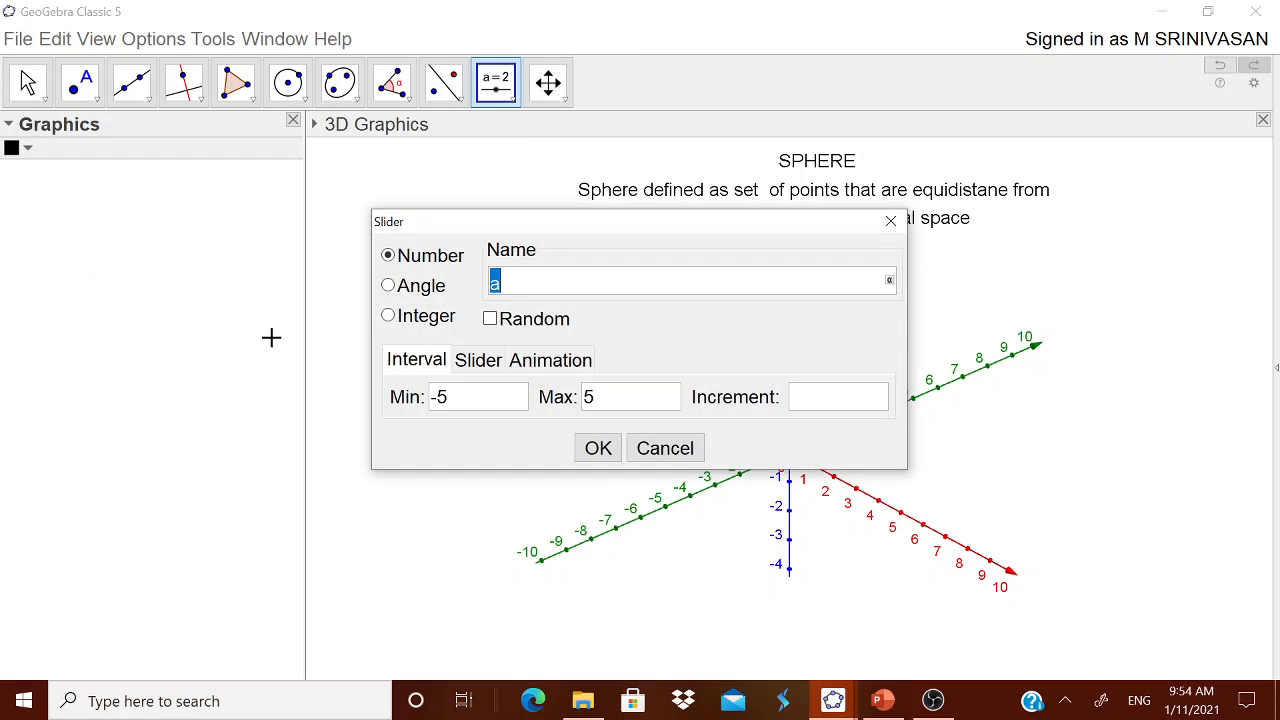
text(Re)
drag(452, 403, 426, 403)
text(1)
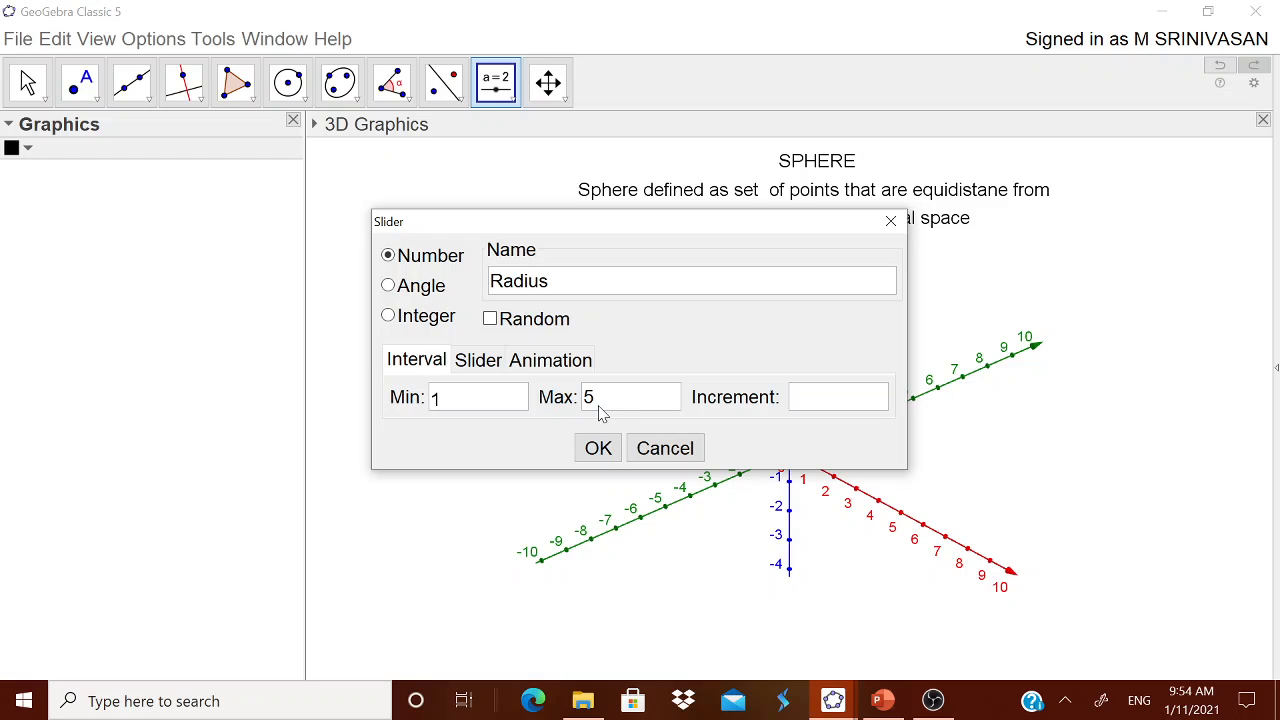
drag(603, 414, 571, 414)
text(10)
text(1)
click(597, 450)
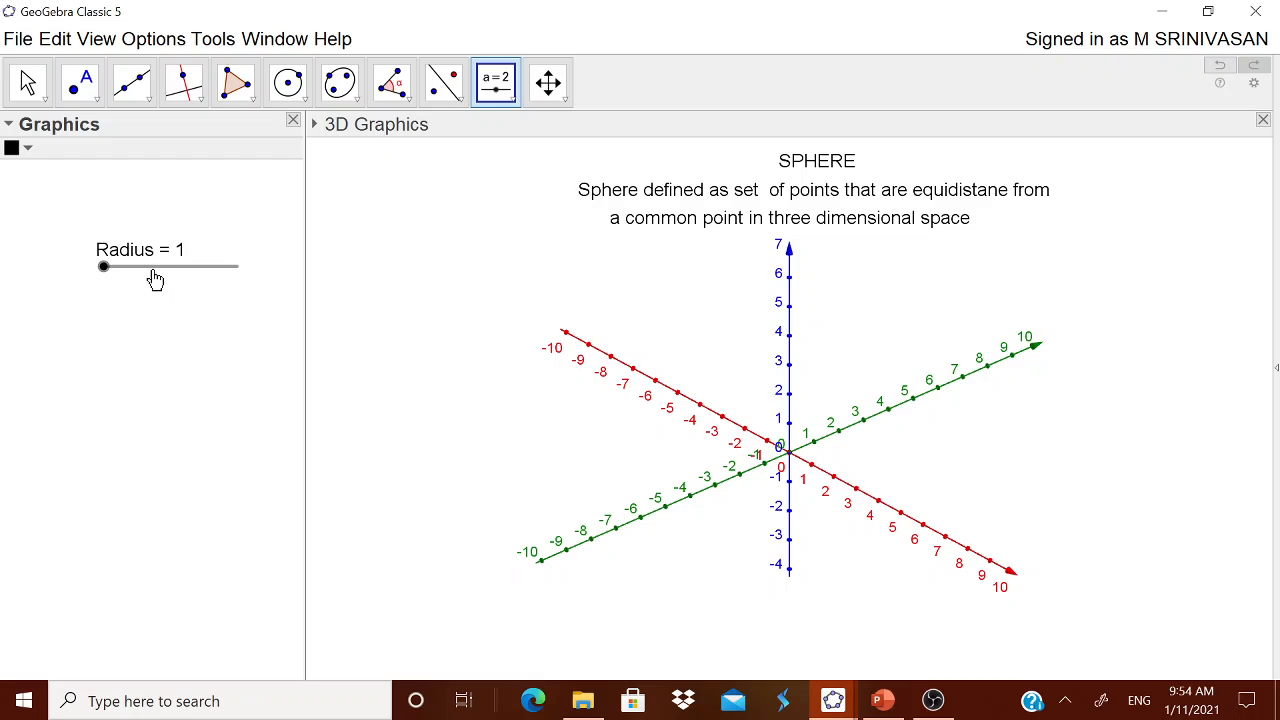
Reposition the Radius slider up and to the left within the Graphics view
drag(157, 277, 127, 238)
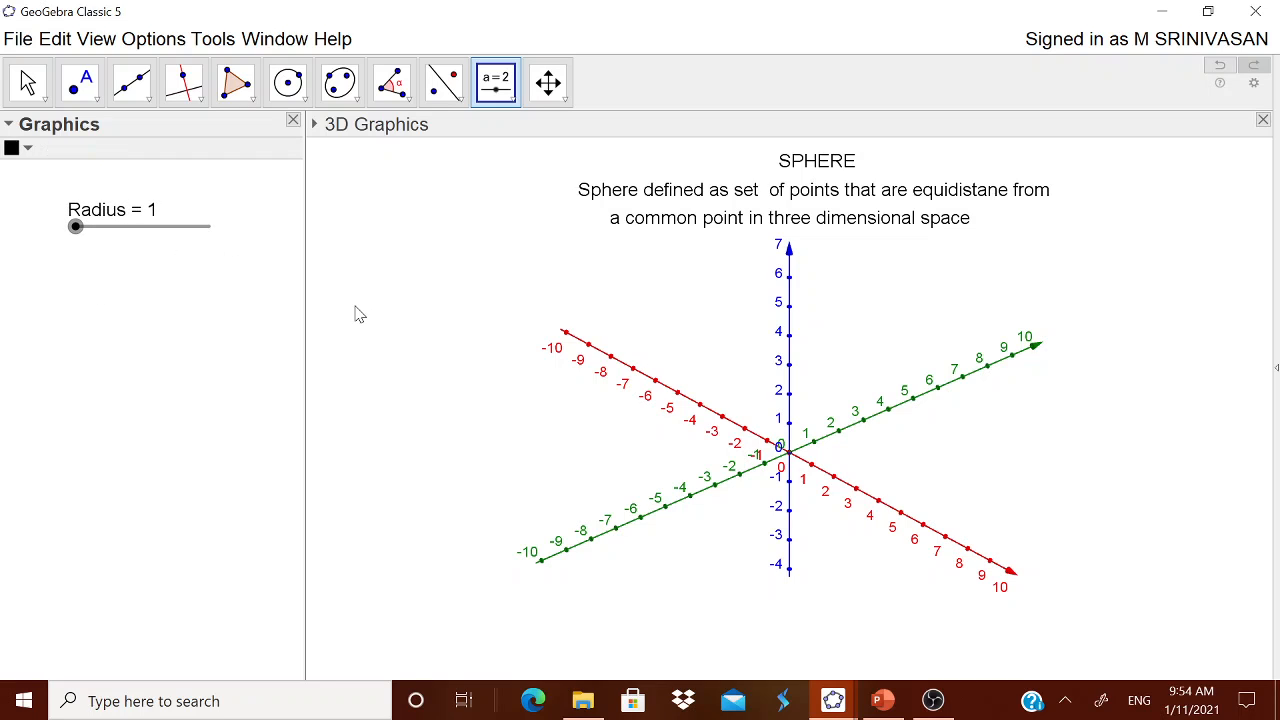
click(430, 329)
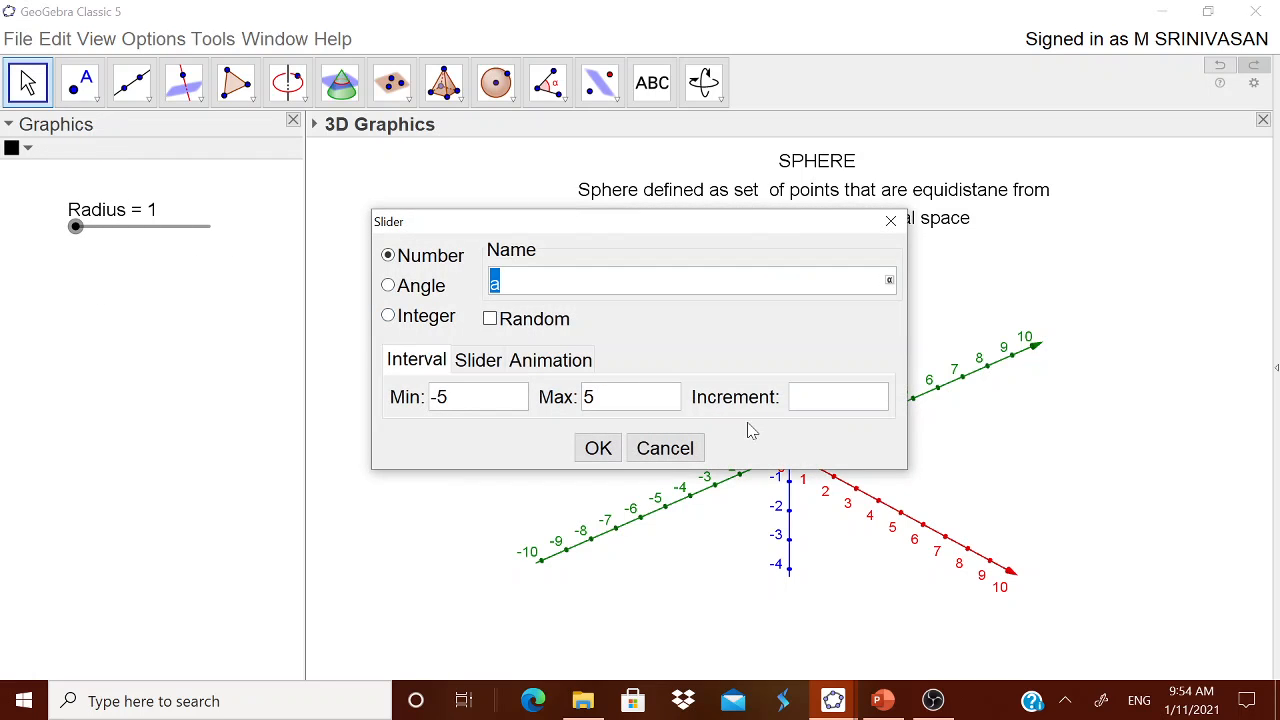
click(689, 448)
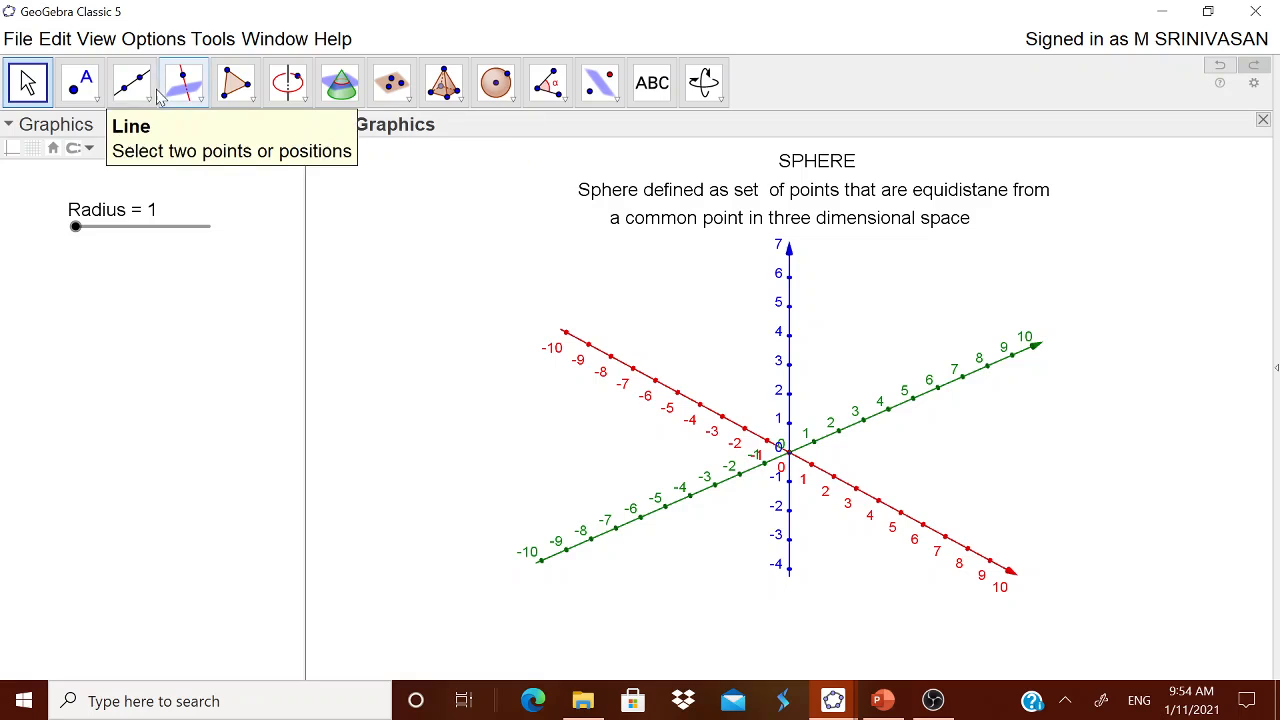
Place a point at the origin of the 3D axes
click(84, 92)
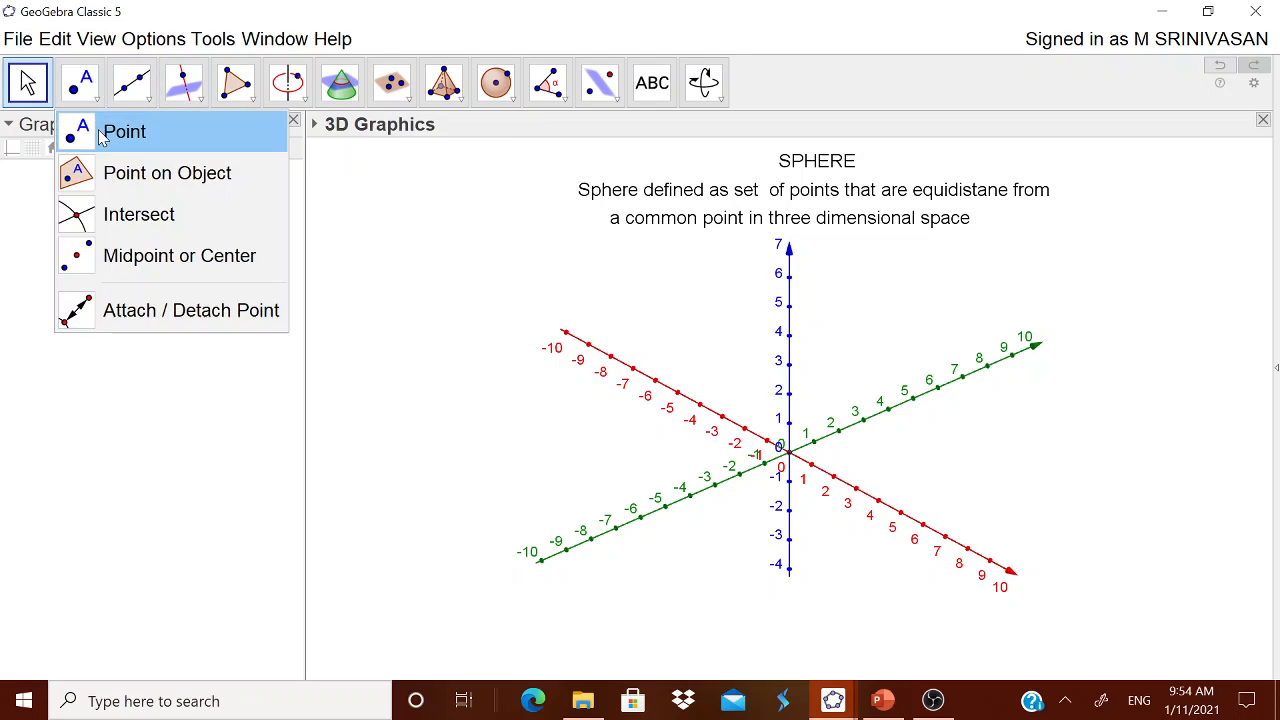
click(121, 137)
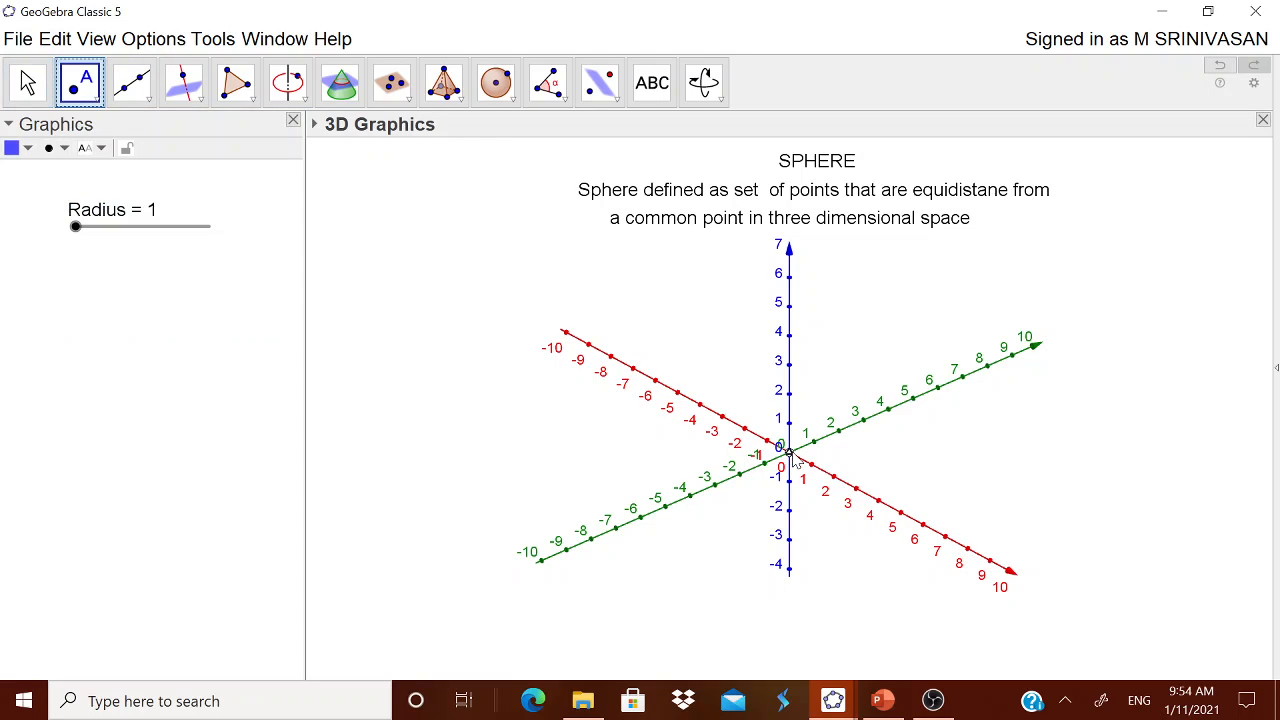
click(792, 456)
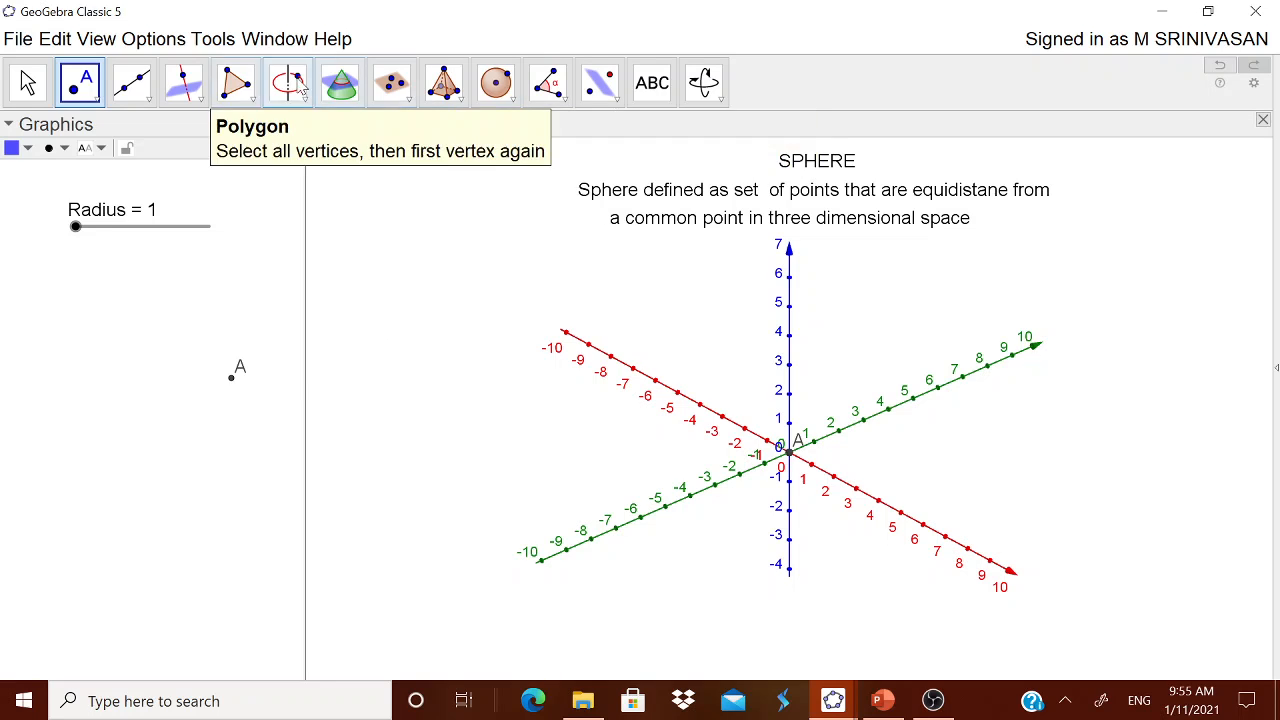
Create a sphere from centre and radius, centred on the origin point A with its radius set to Radius
click(511, 101)
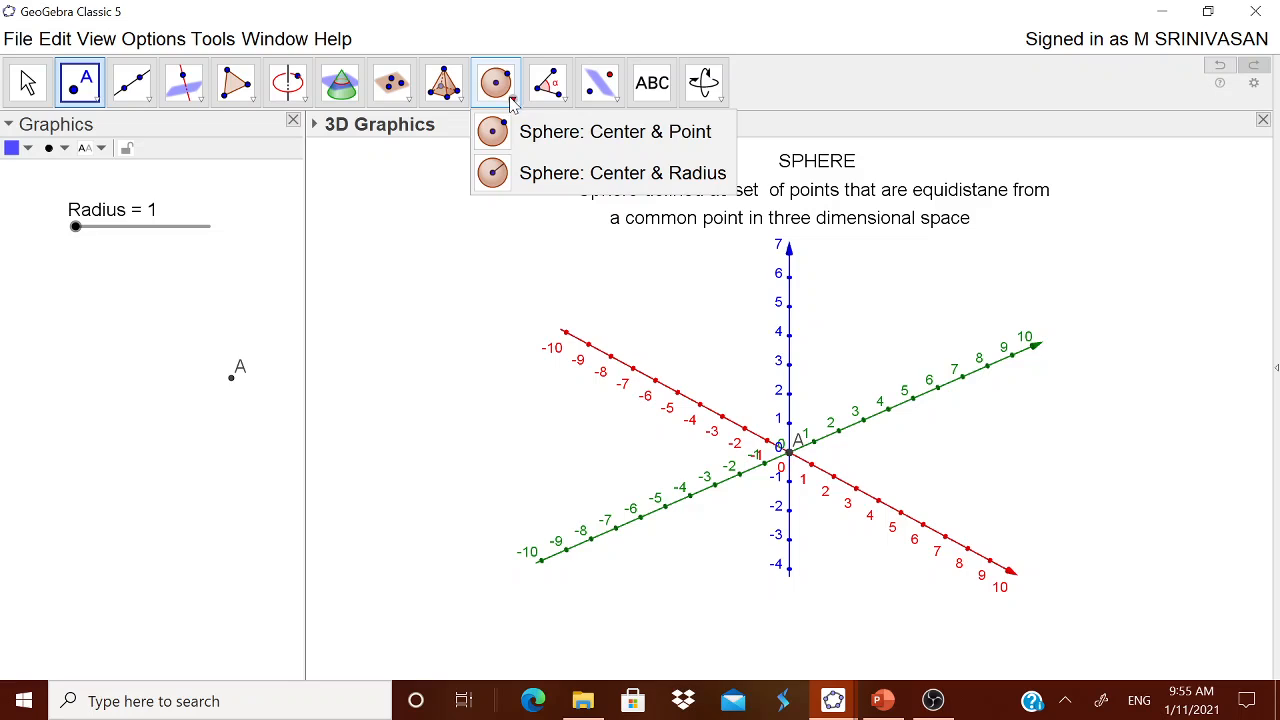
click(568, 175)
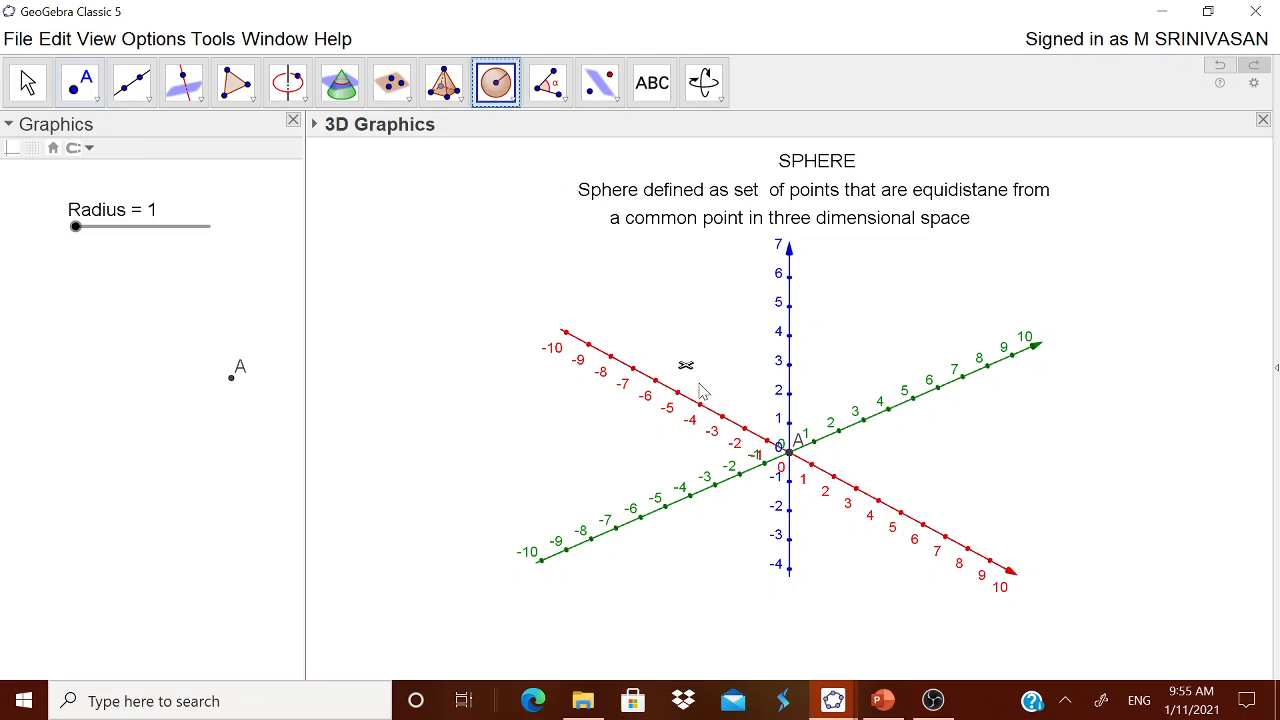
click(792, 456)
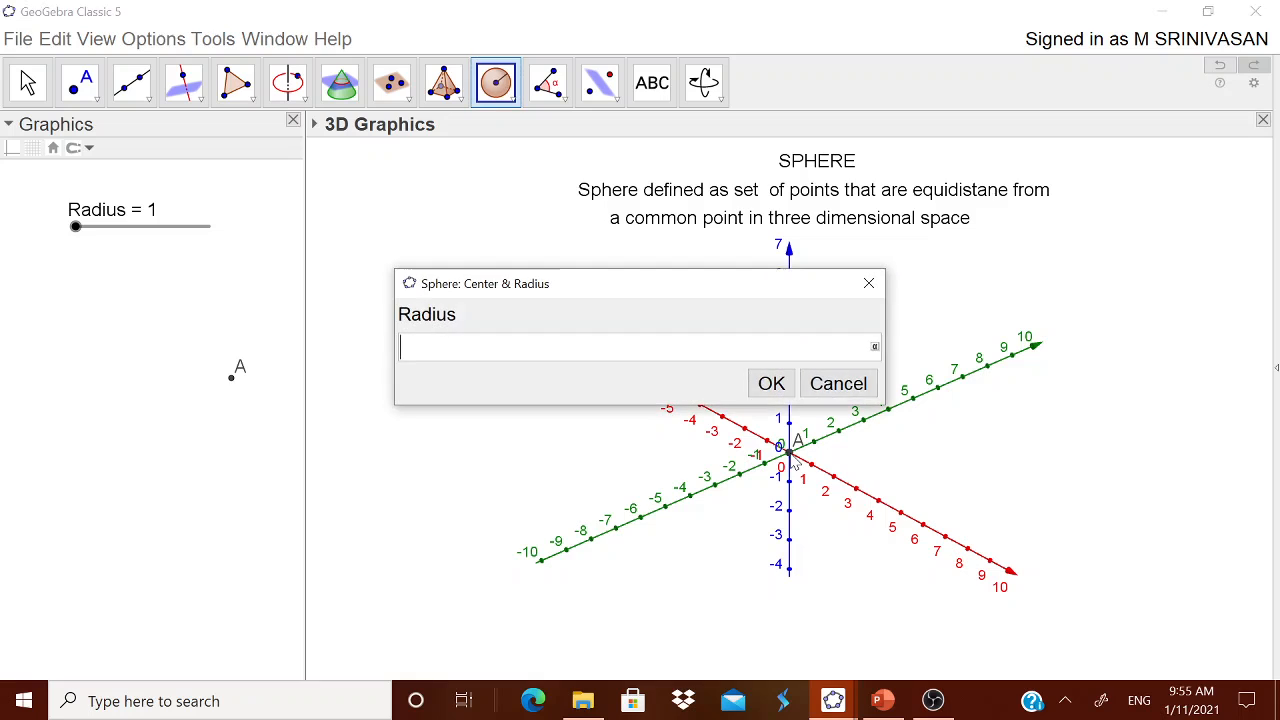
text(R)
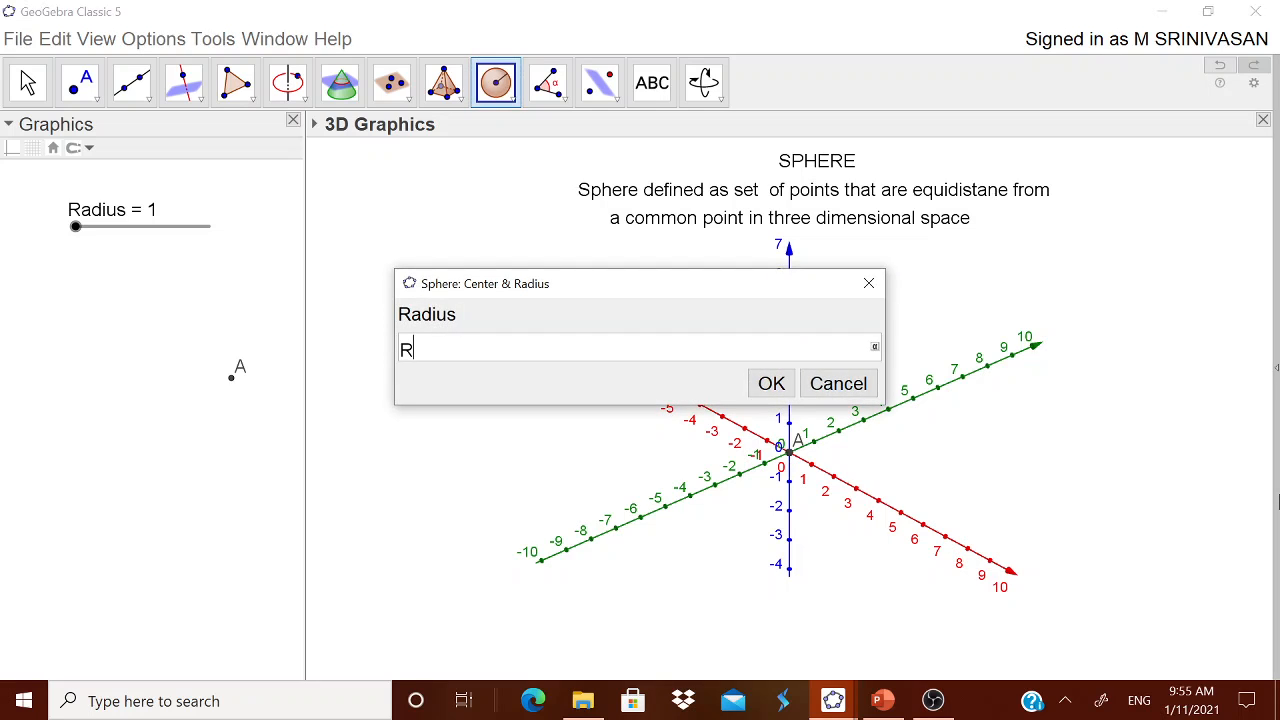
text(adius)
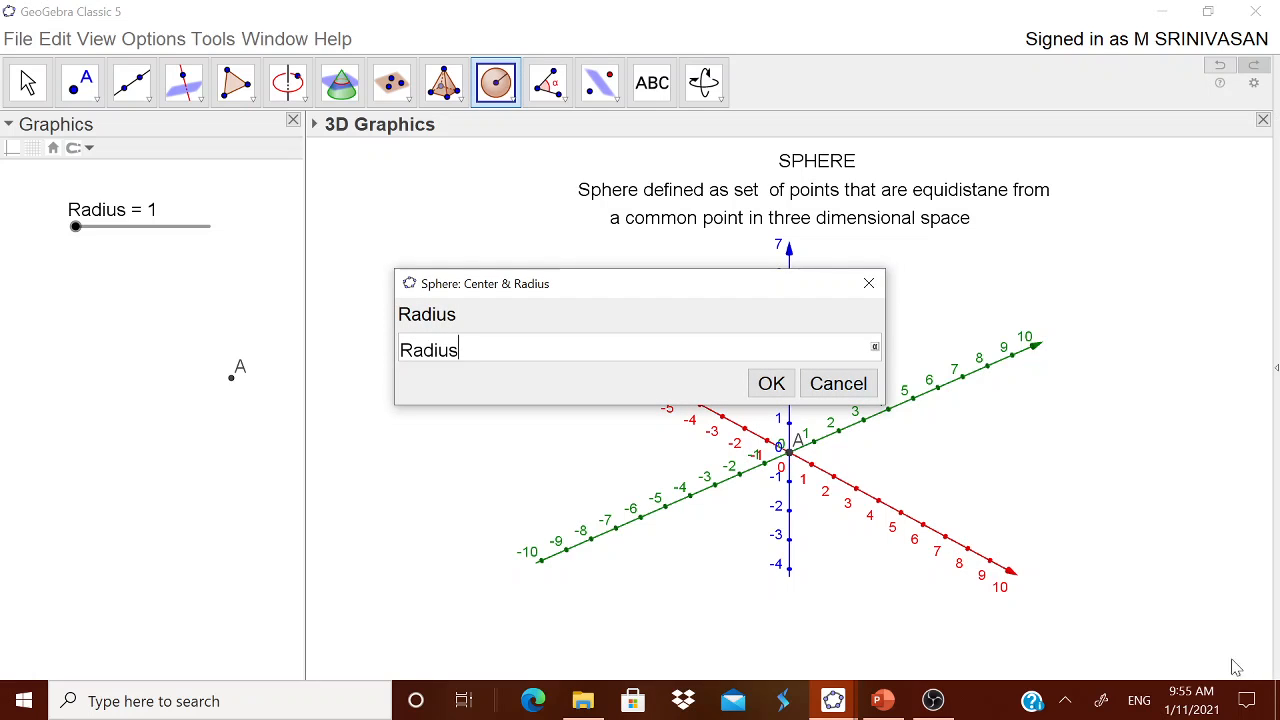
click(765, 388)
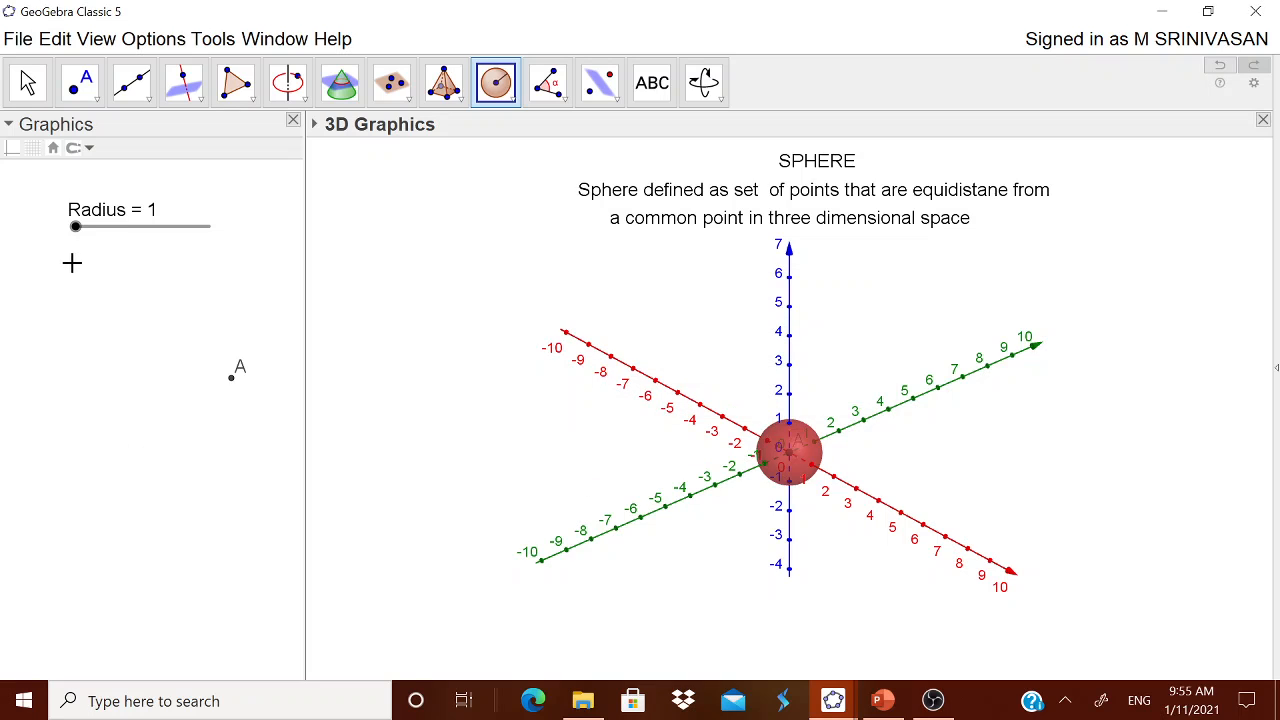
Set the Radius slider to 4 and rotate the 3D view to inspect the enlarged sphere
key(Escape)
drag(77, 238, 123, 238)
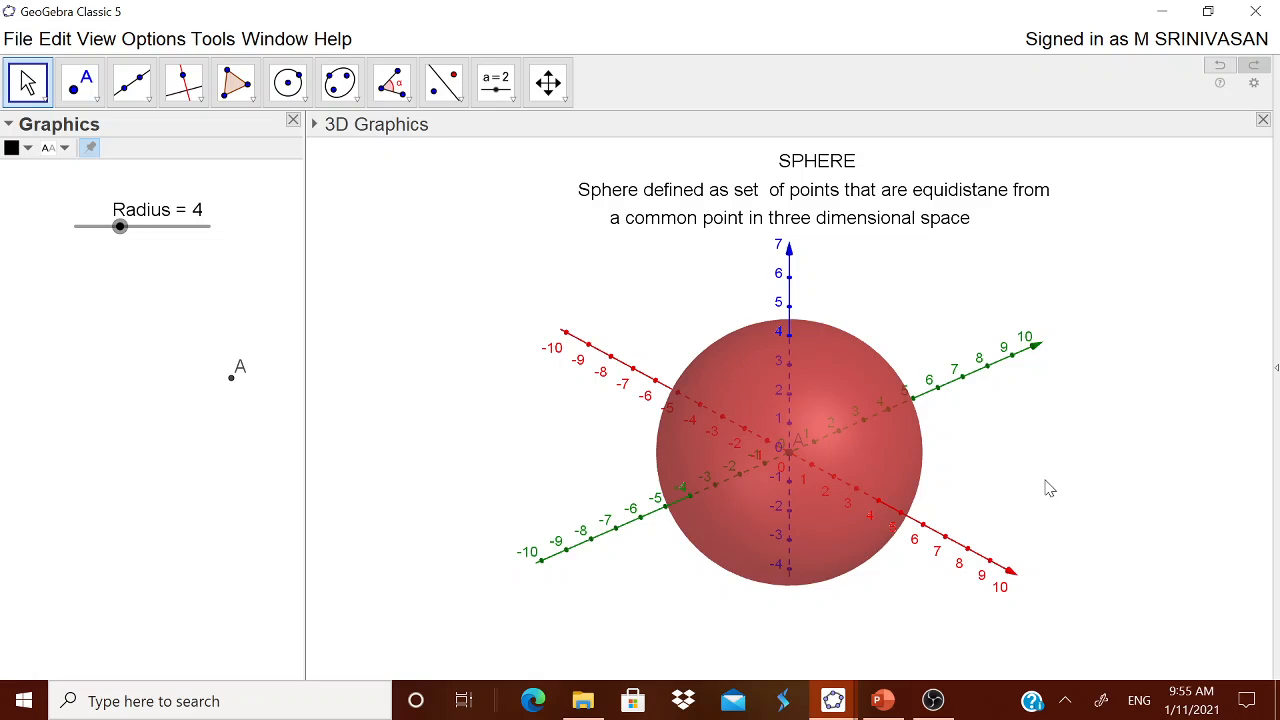
drag(1046, 486, 1007, 477)
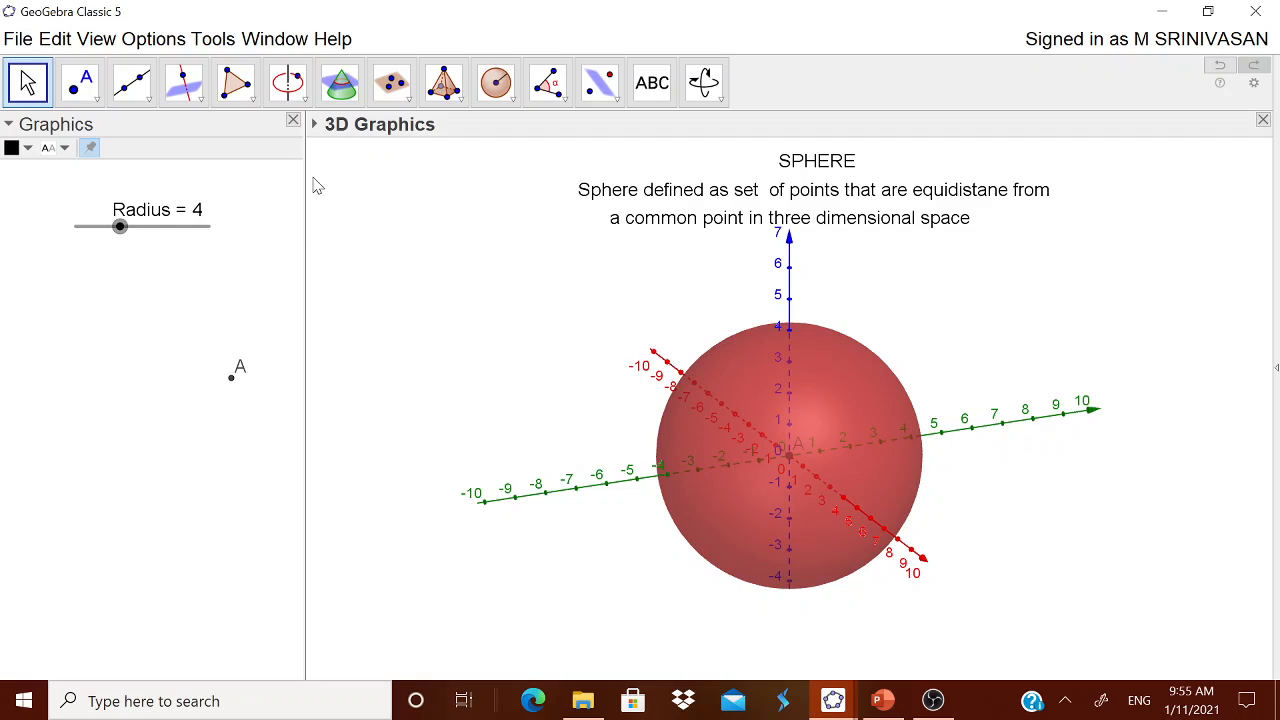
Hide the coordinate axes in the 3D view and show them again
click(316, 125)
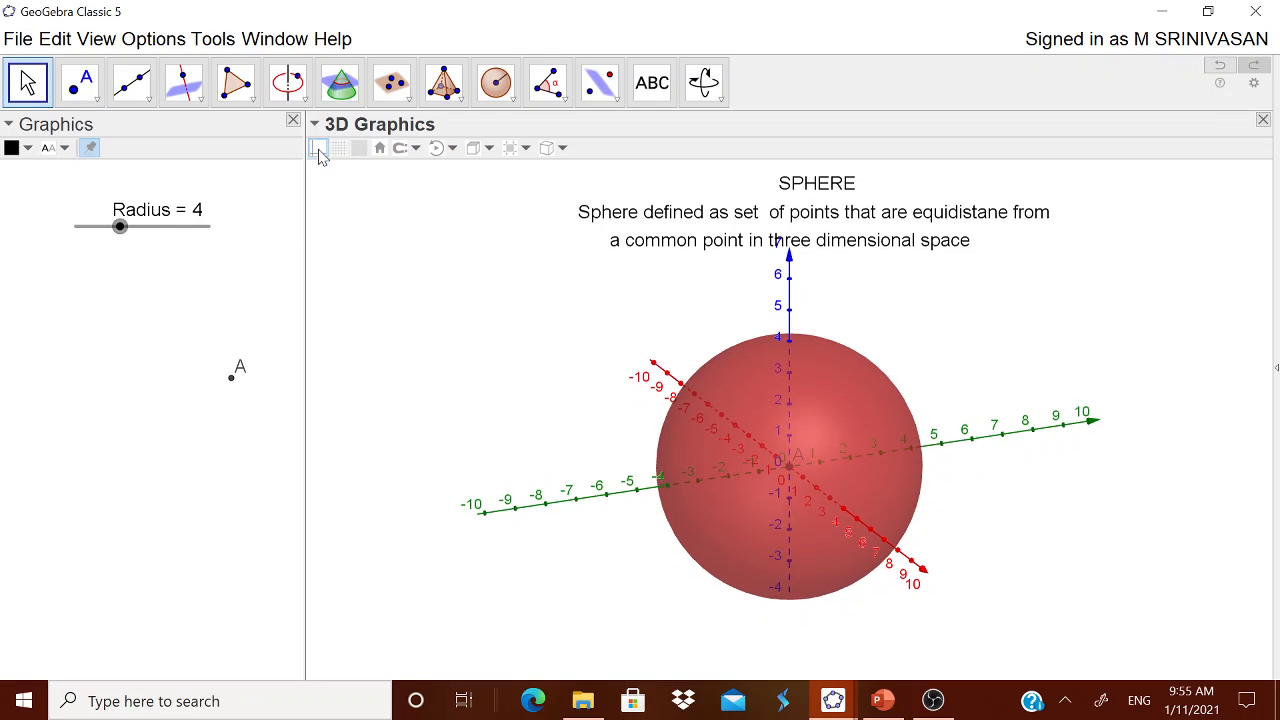
click(318, 148)
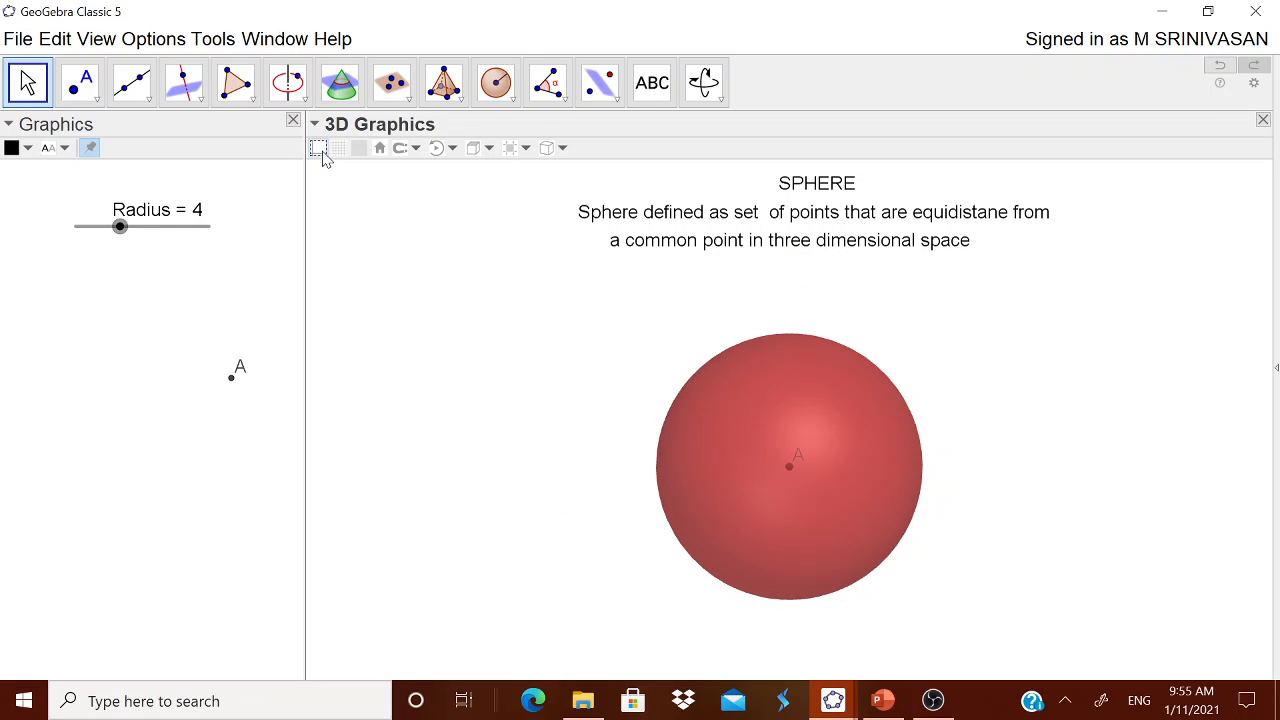
click(318, 148)
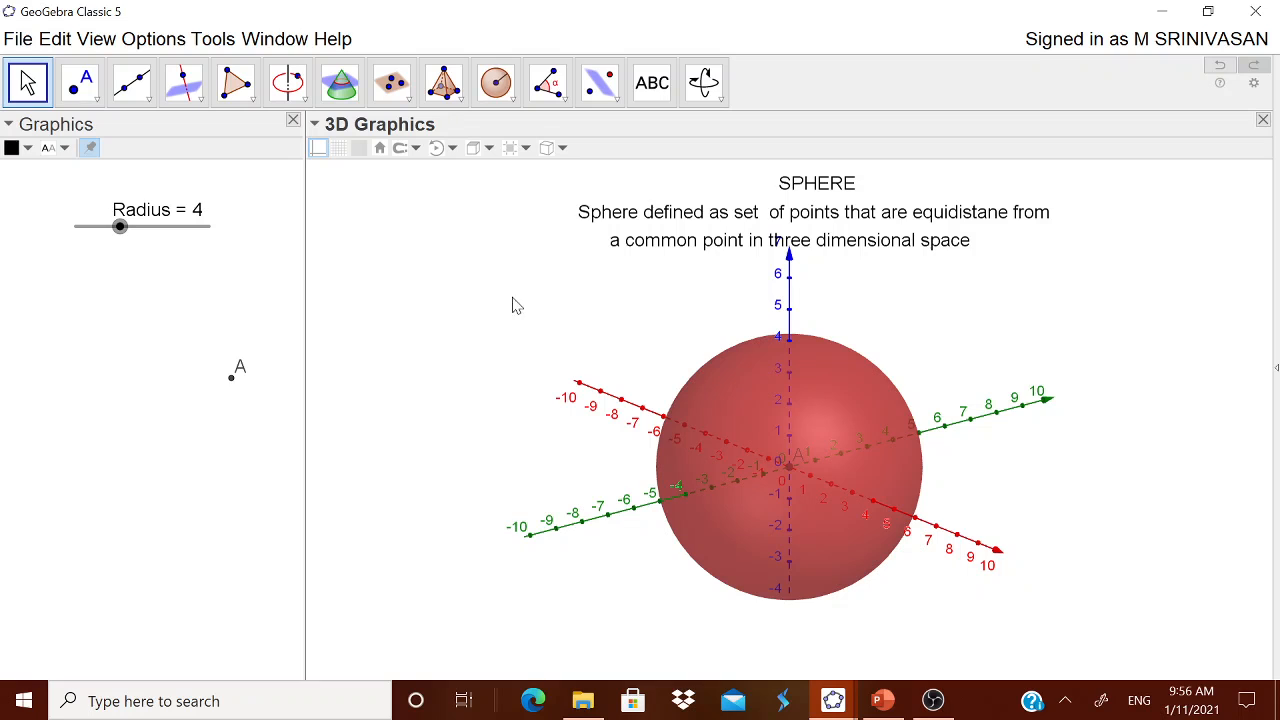
Start a text object in the 3D view above and to the left of the sphere, beginning with "Surface Area"
click(651, 82)
click(438, 265)
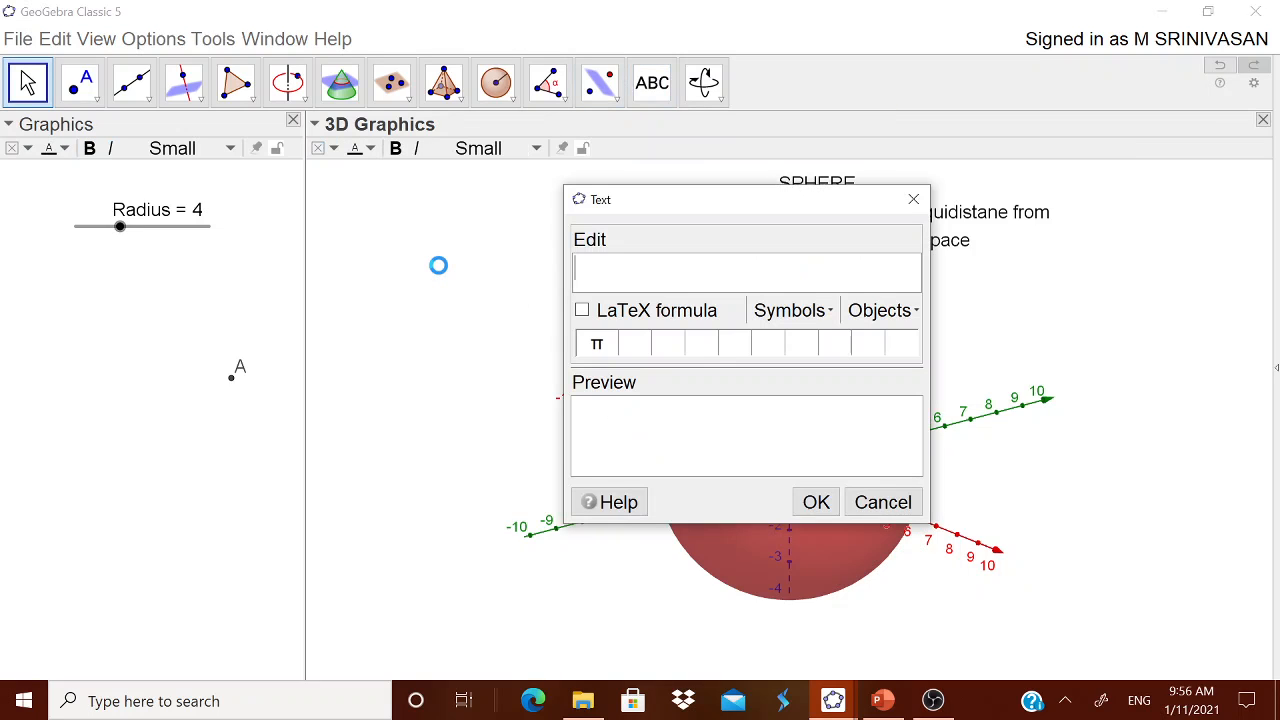
text(Sruface)
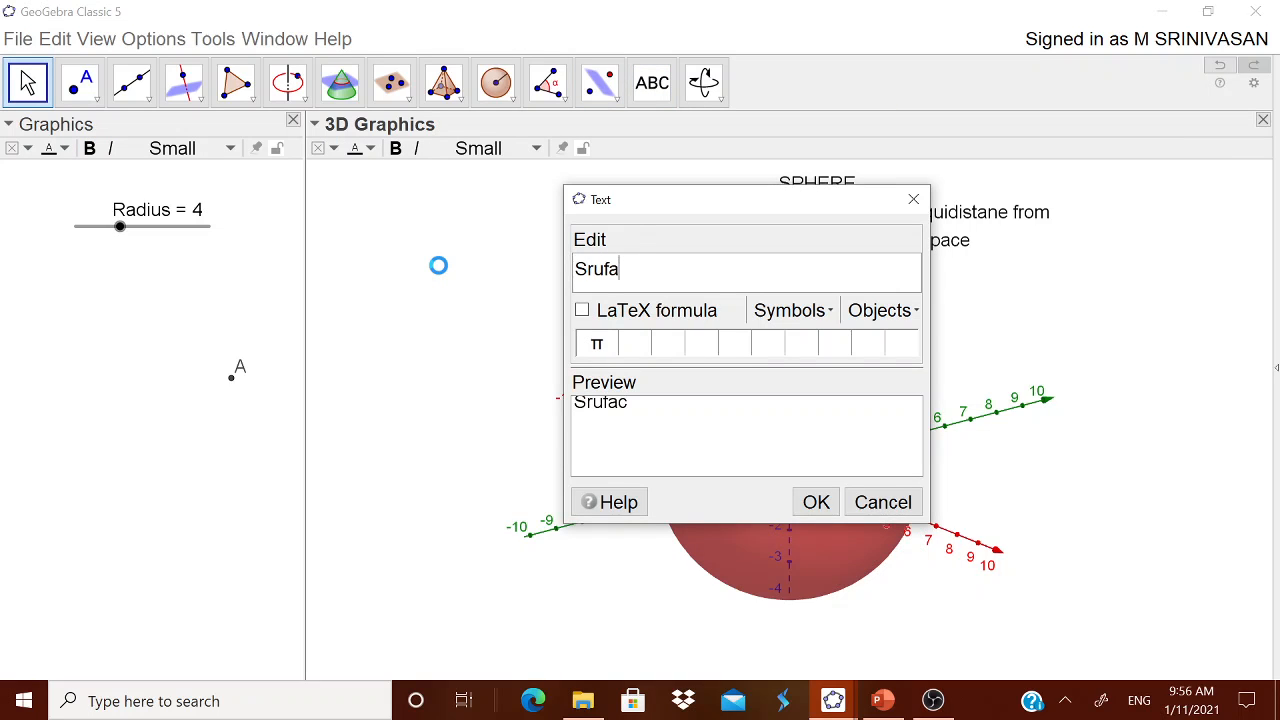
key(BackSpace)
key(BackSpace)
key(BackSpace)
key(BackSpace)
key(BackSpace)
key(BackSpace)
text(ace ARea)
key(BackSpace)
key(BackSpace)
key(BackSpace)
text(rea )
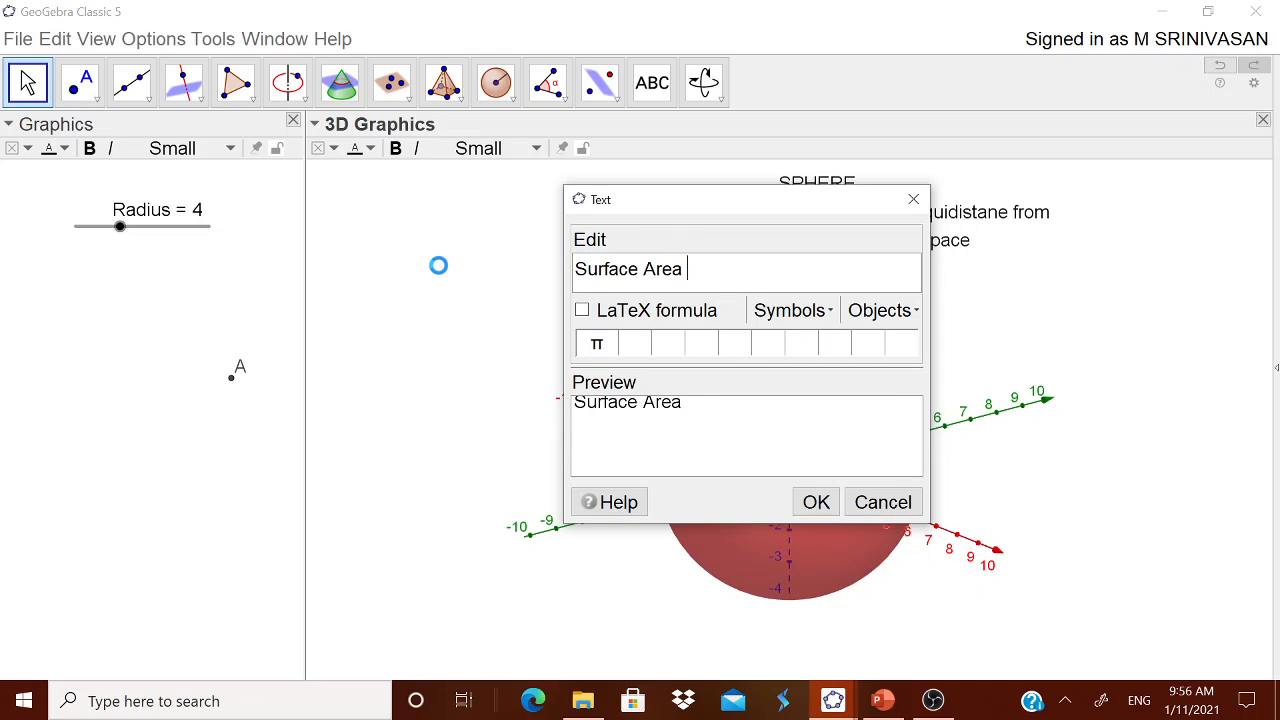
text(= 4)
Complete the text with the formula "= 4×π×(Radius)²" and place it in the 3D view
click(805, 312)
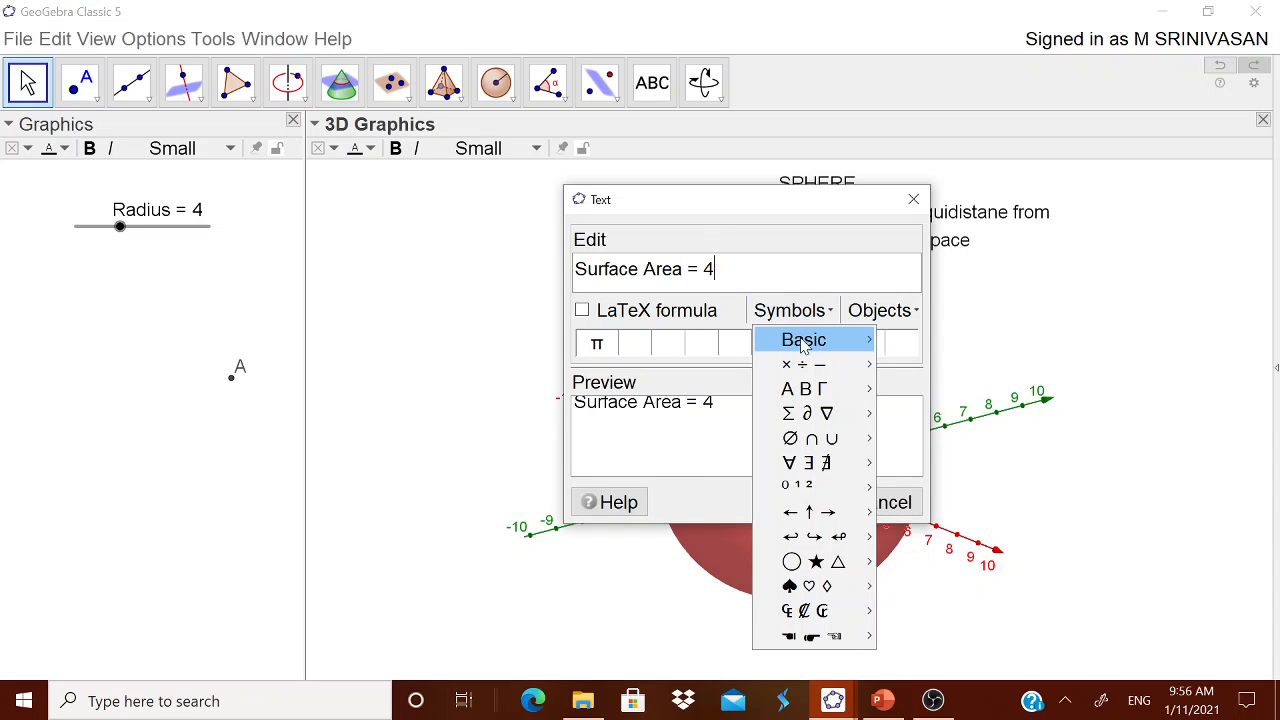
mouse_move(826, 368)
click(884, 366)
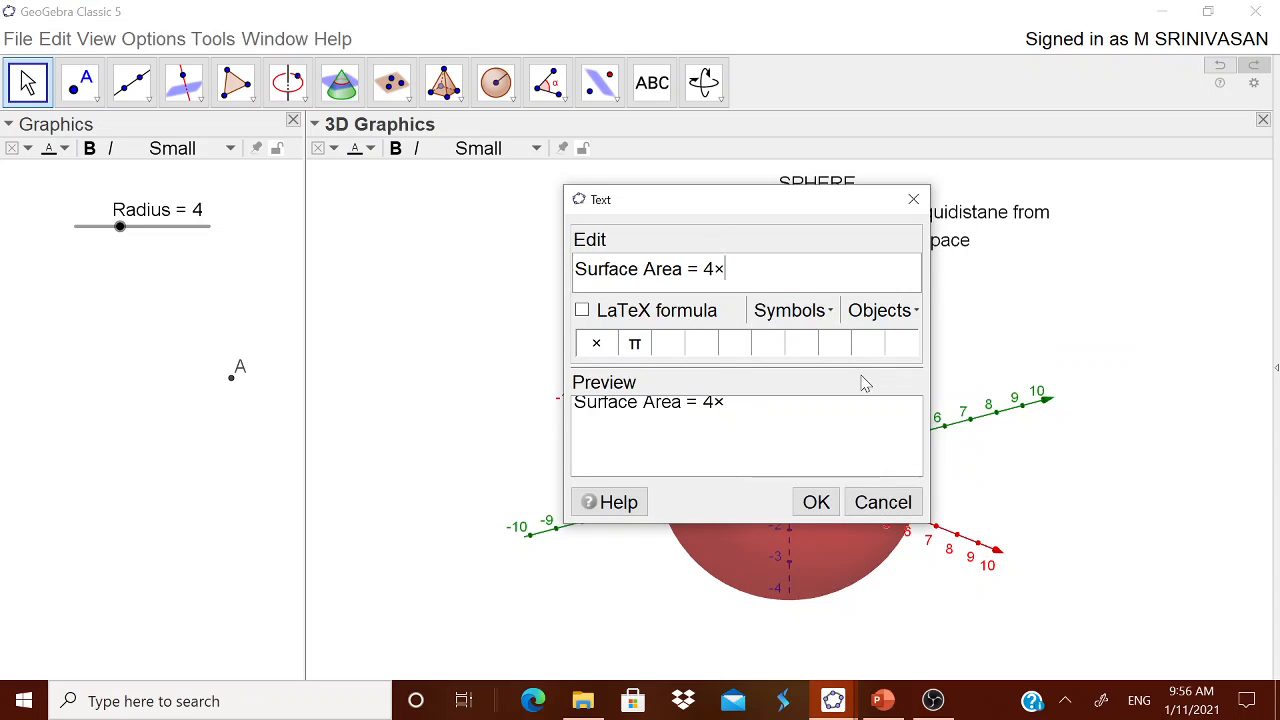
click(636, 348)
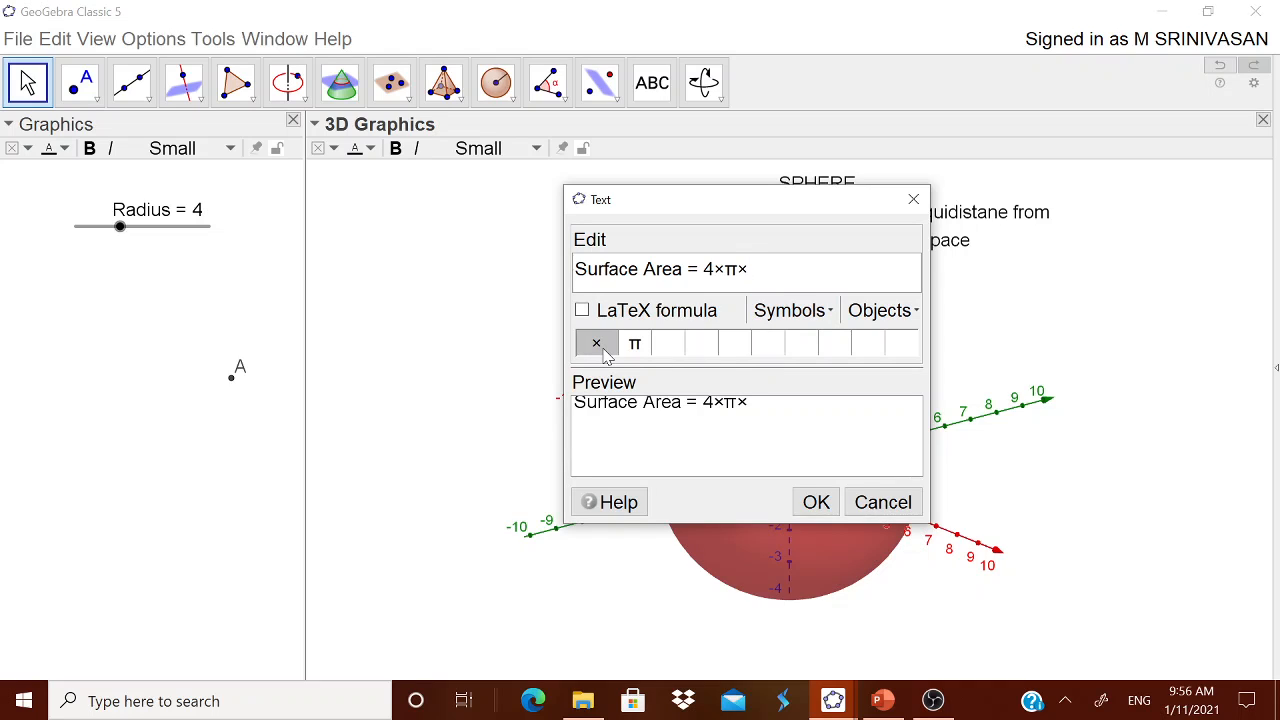
text((Radius)
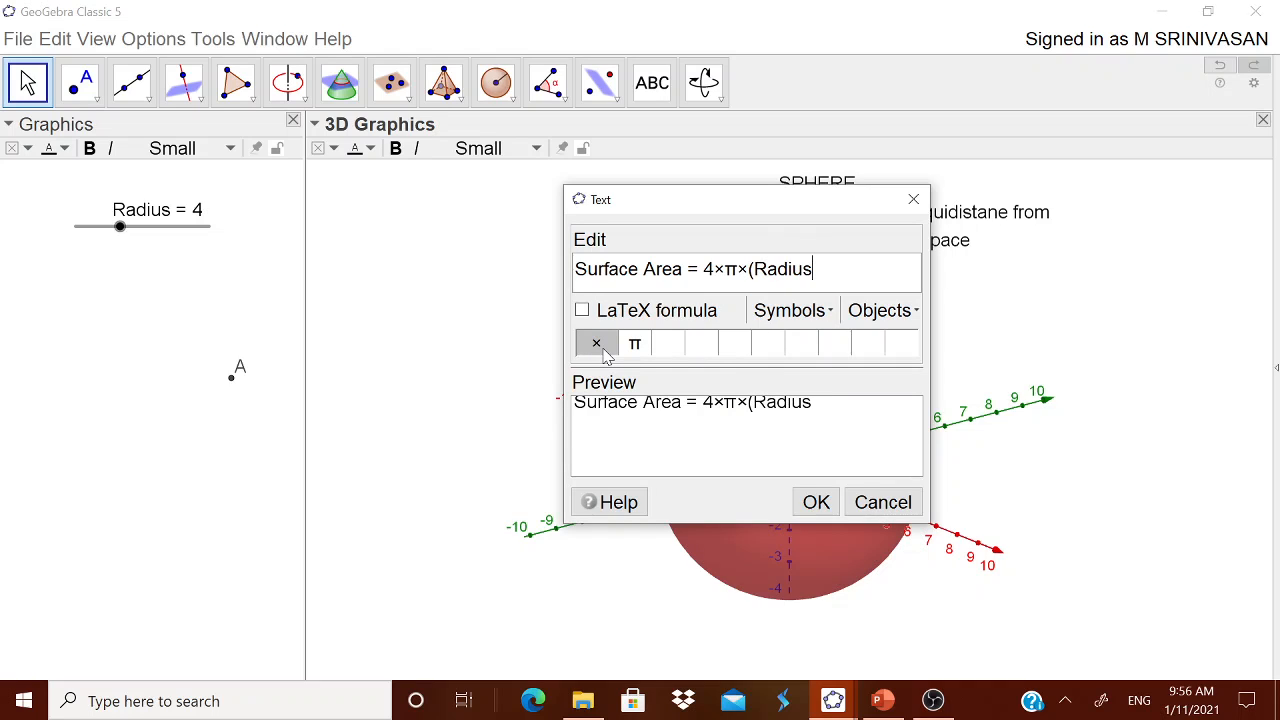
click(818, 314)
mouse_move(817, 365)
mouse_move(862, 341)
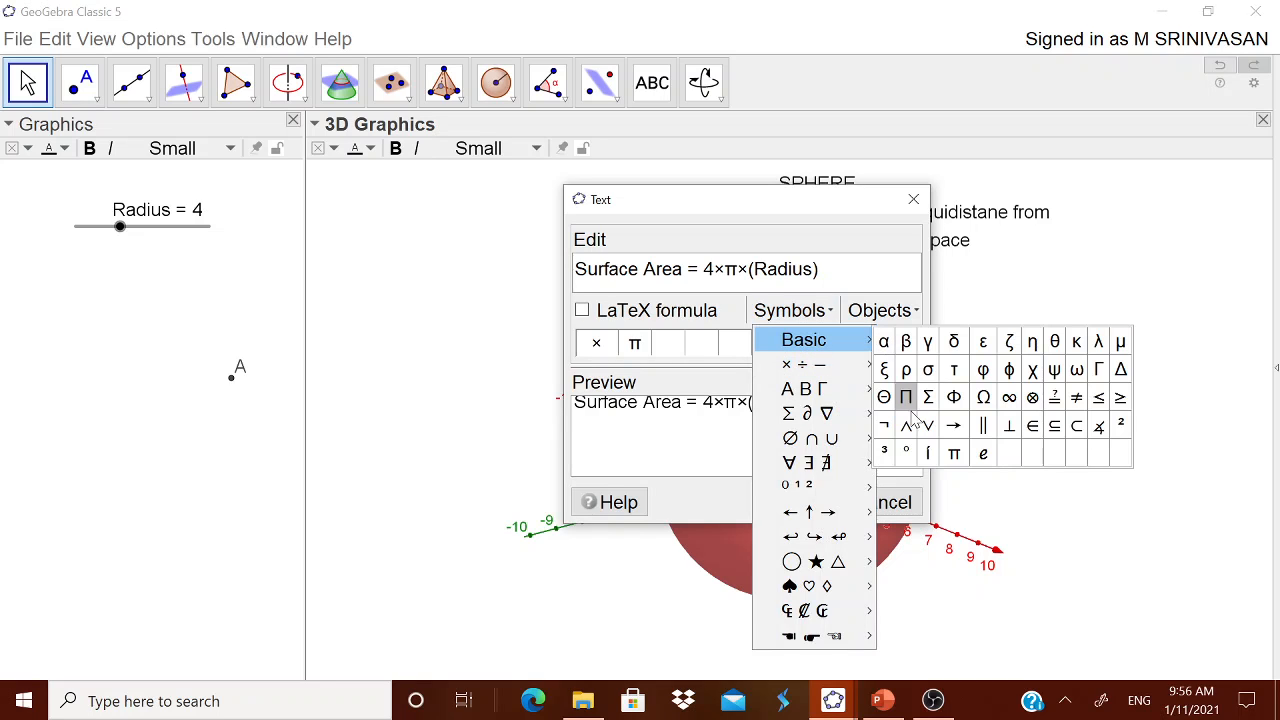
click(1121, 426)
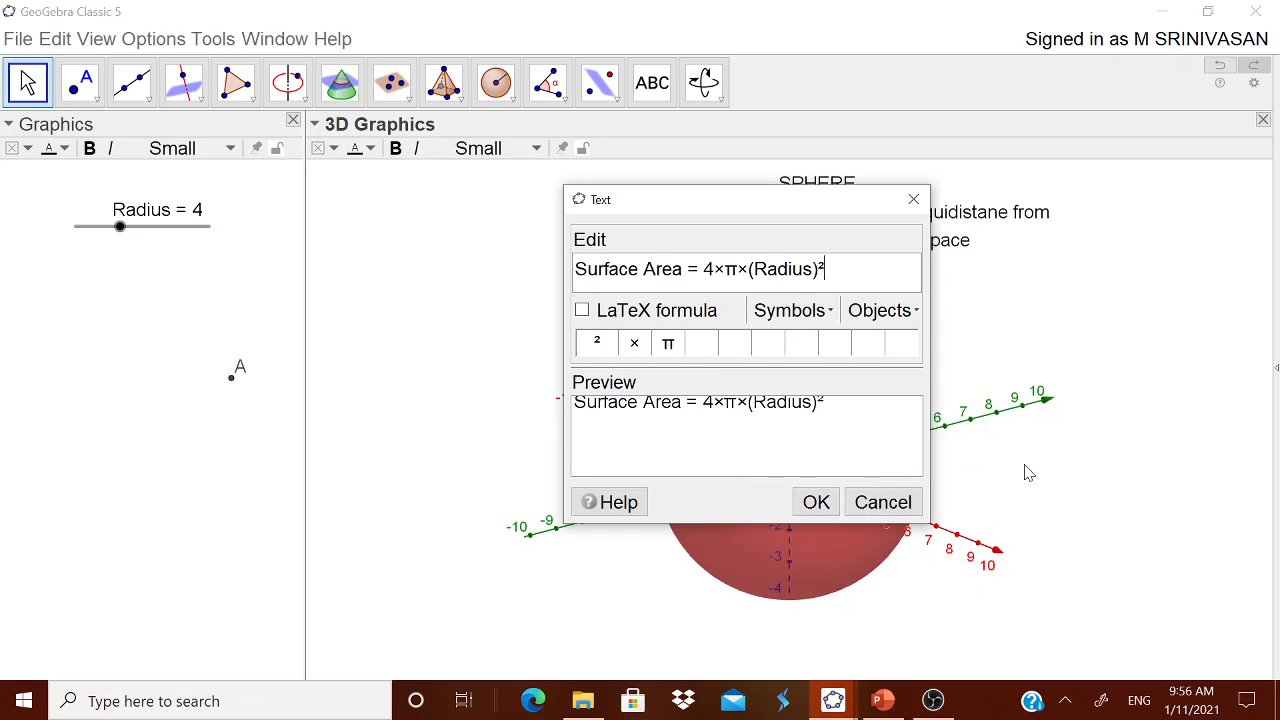
click(822, 502)
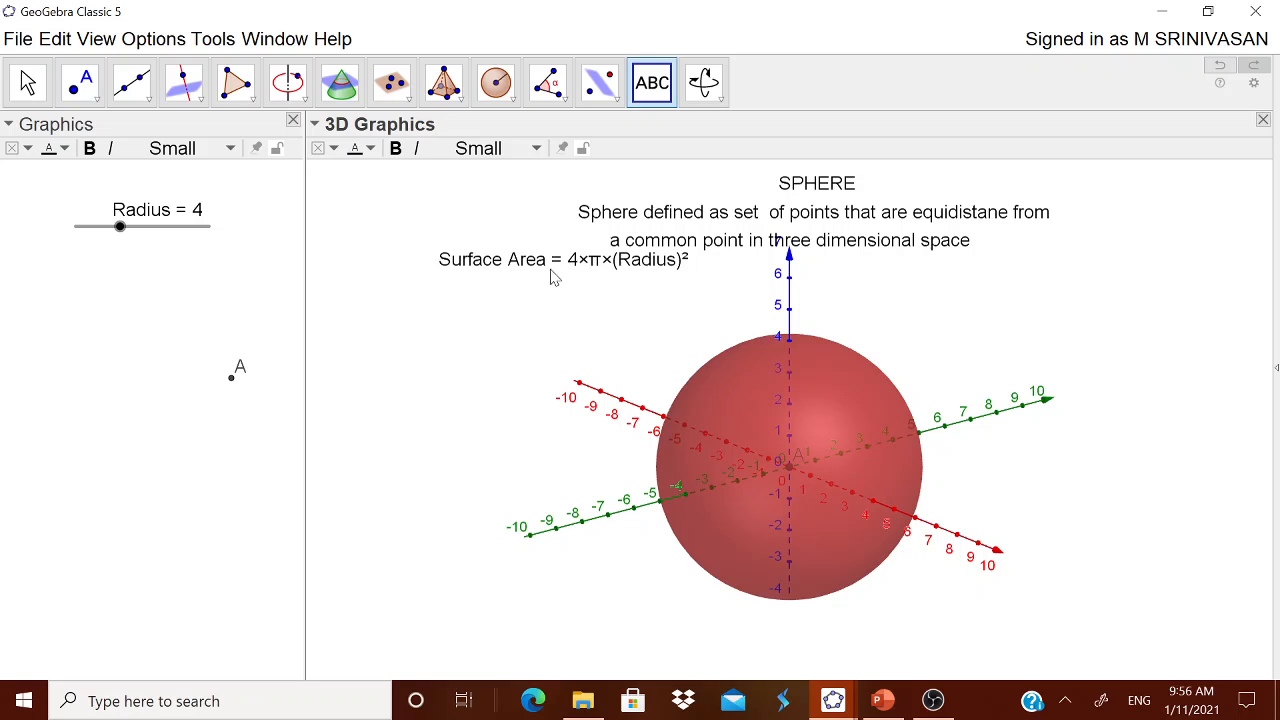
Move the surface area formula slightly down and to the left, away from the definition, and discard the stray empty text
drag(560, 266, 522, 277)
click(433, 315)
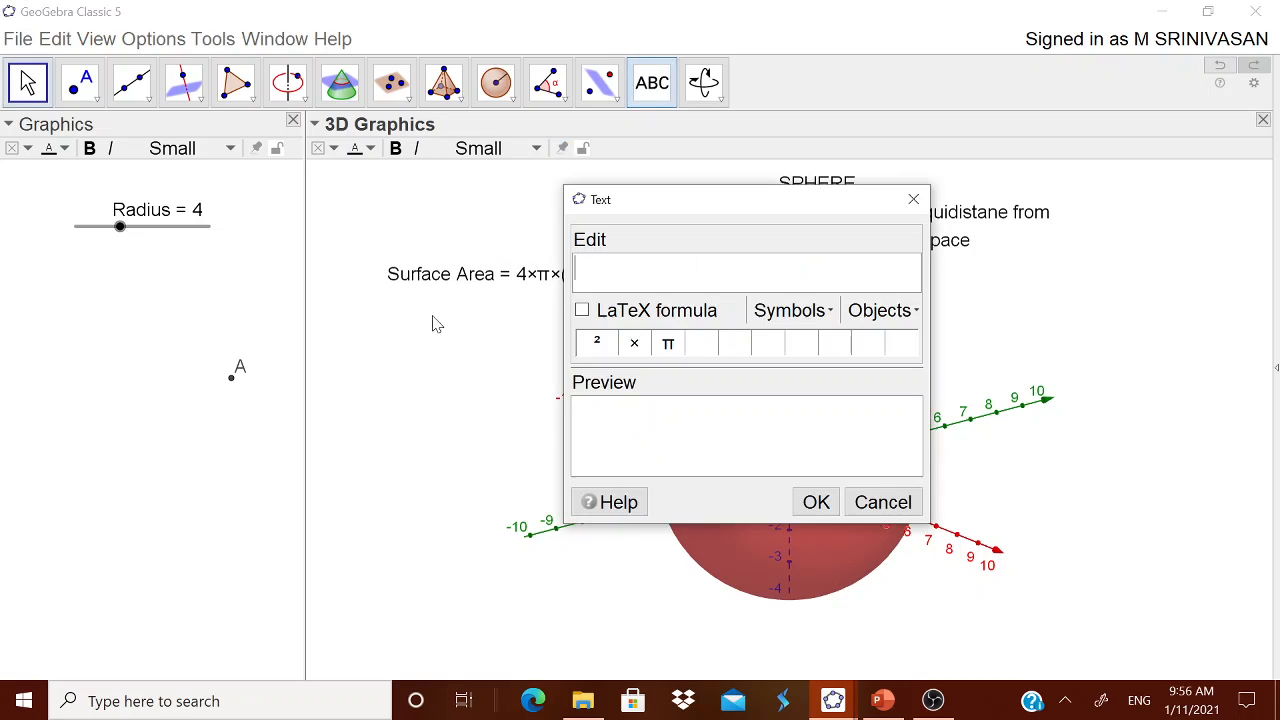
click(870, 502)
Show the input bar and make it ready for entering an expression
click(100, 39)
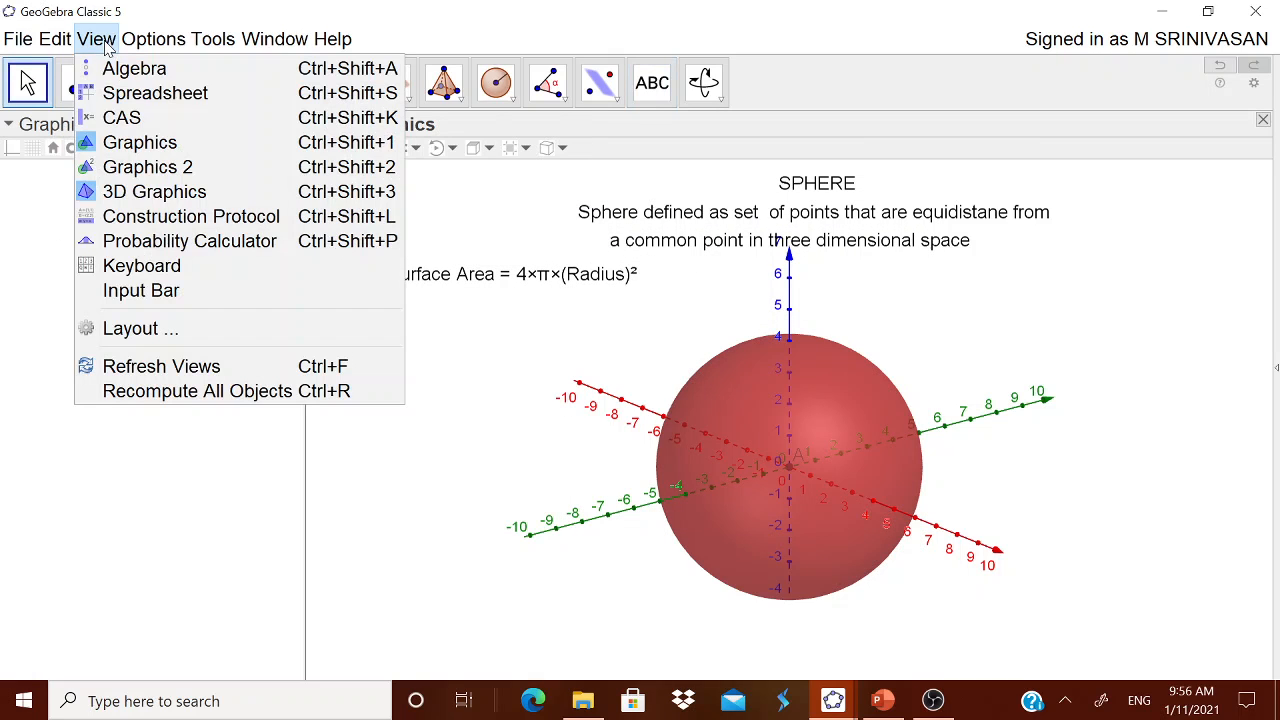
click(141, 290)
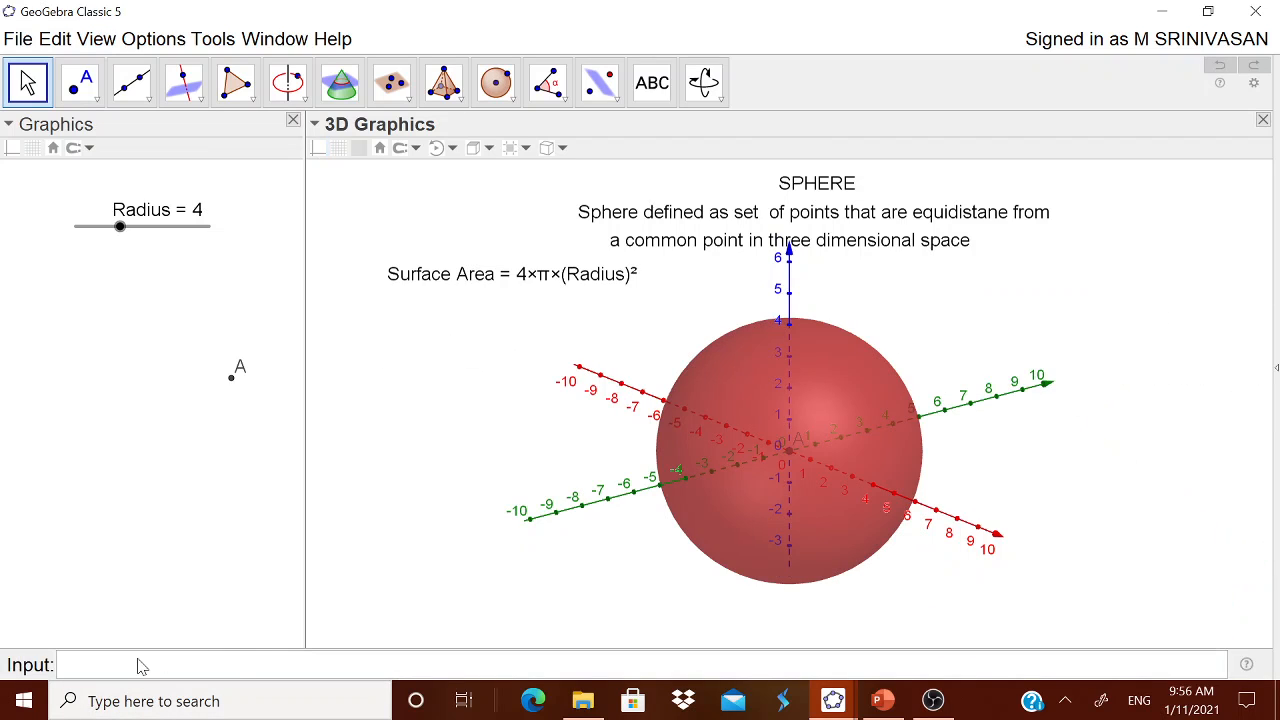
click(141, 667)
Define the surface area as the number S=4*(22/7)(Radius)²
text(V)
key(BackSpace)
text(S=4*(22)
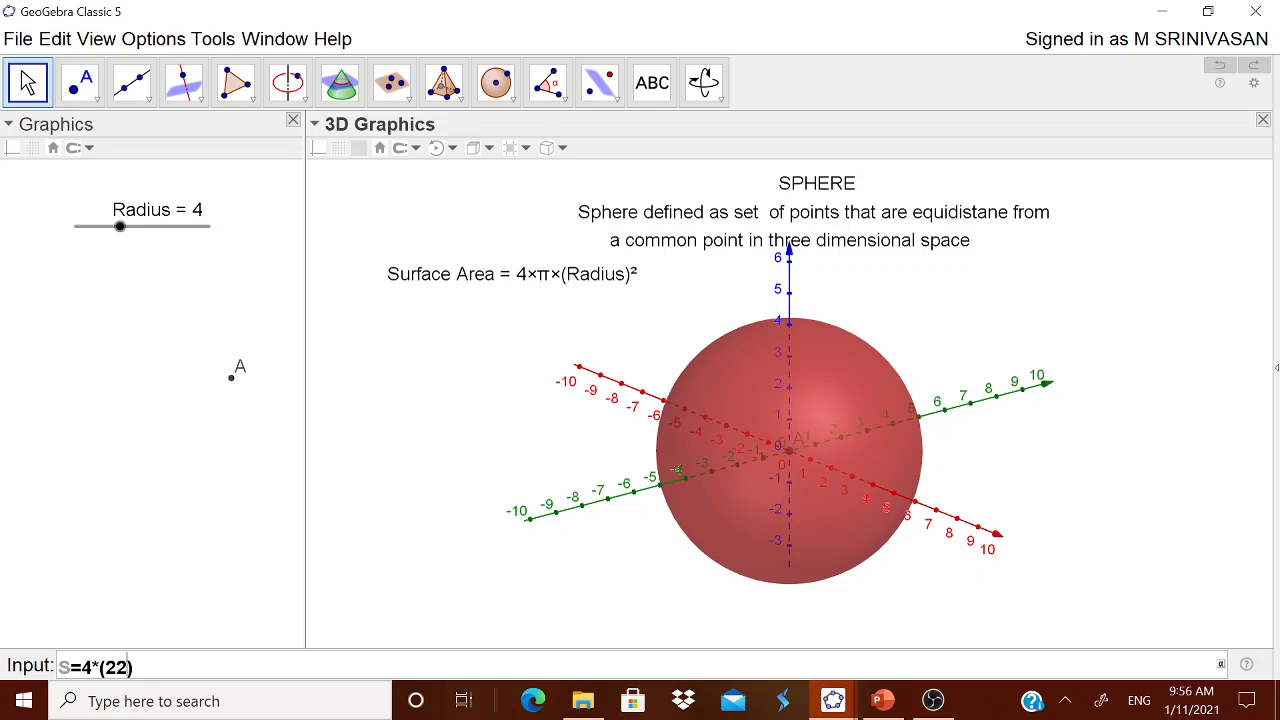
text(/7)(Rad)
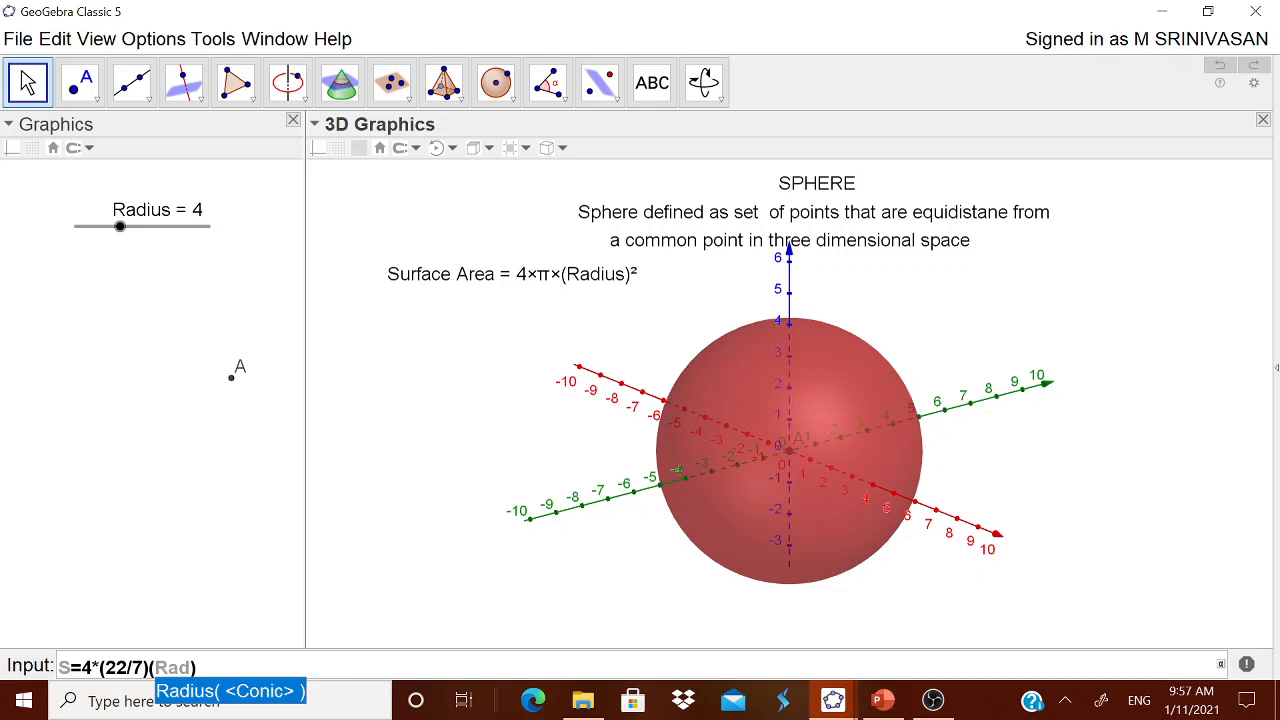
text(ius)
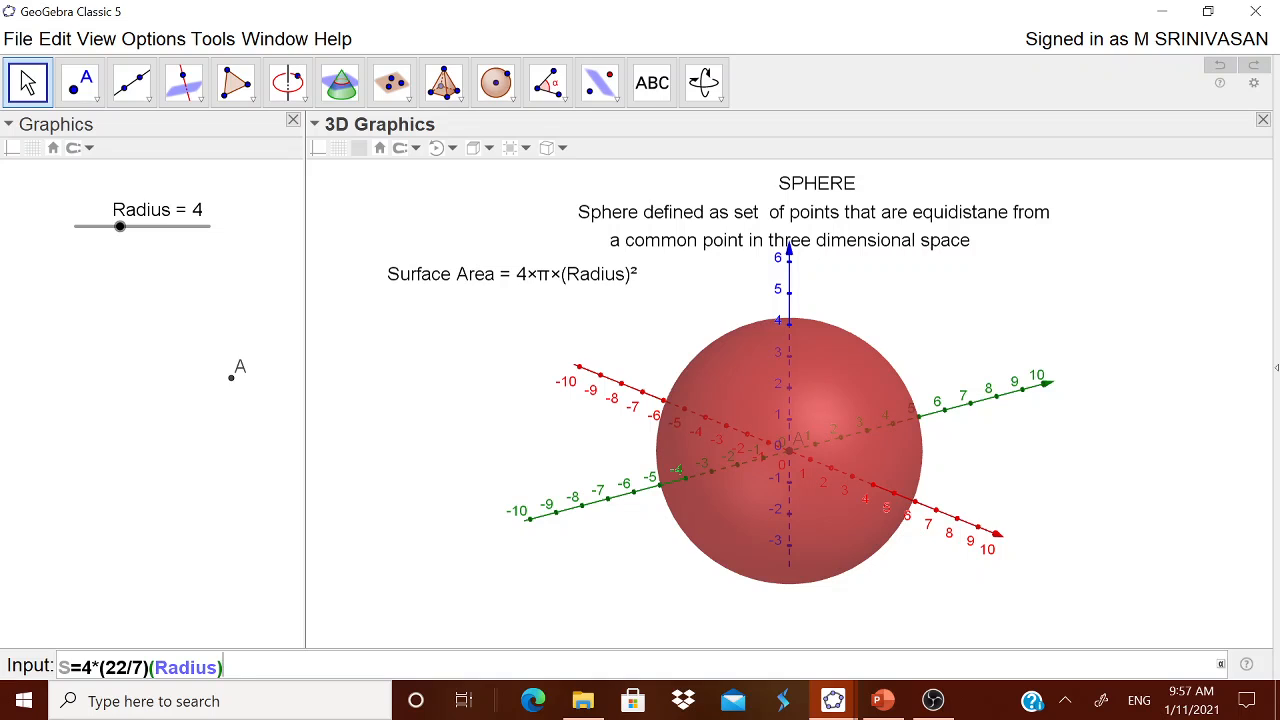
click(1221, 665)
click(1068, 634)
key(Return)
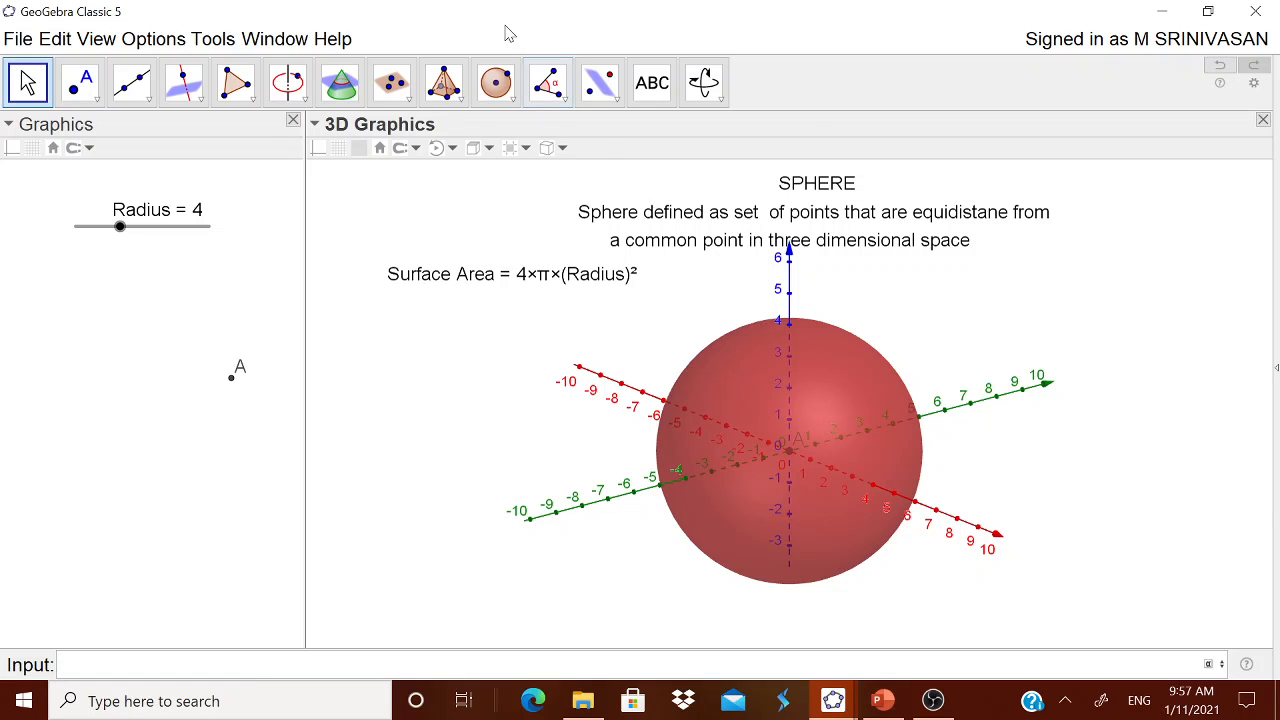
Start a second text object below and to the left of the sphere, reading "Surface Area ="
click(658, 95)
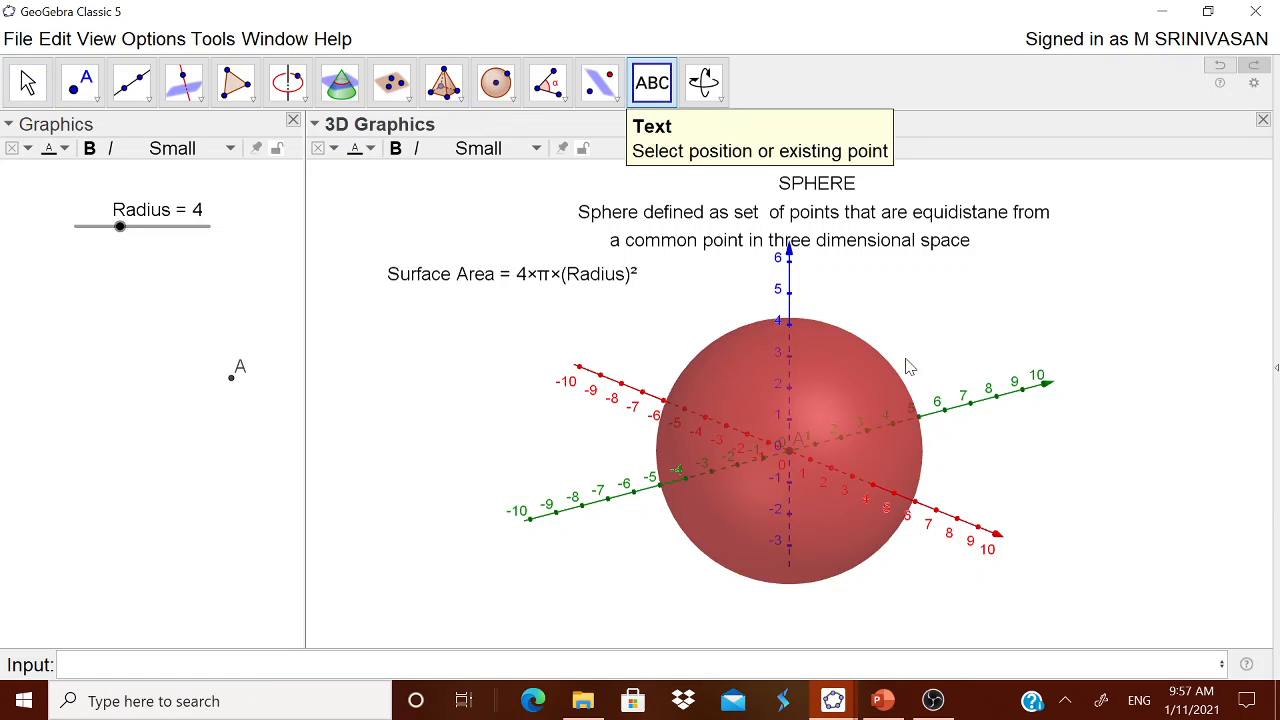
click(542, 580)
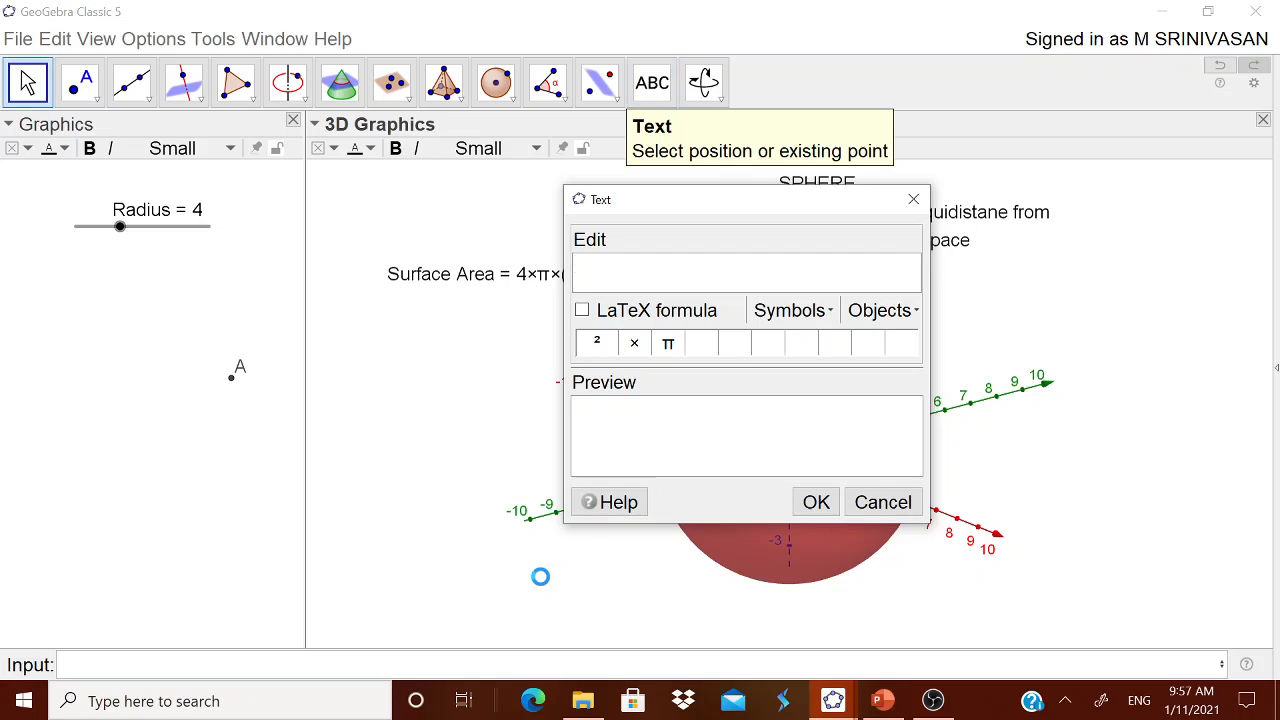
text(S)
text(rufac)
key(BackSpace)
key(BackSpace)
key(BackSpace)
key(BackSpace)
key(BackSpace)
text(urface ARea)
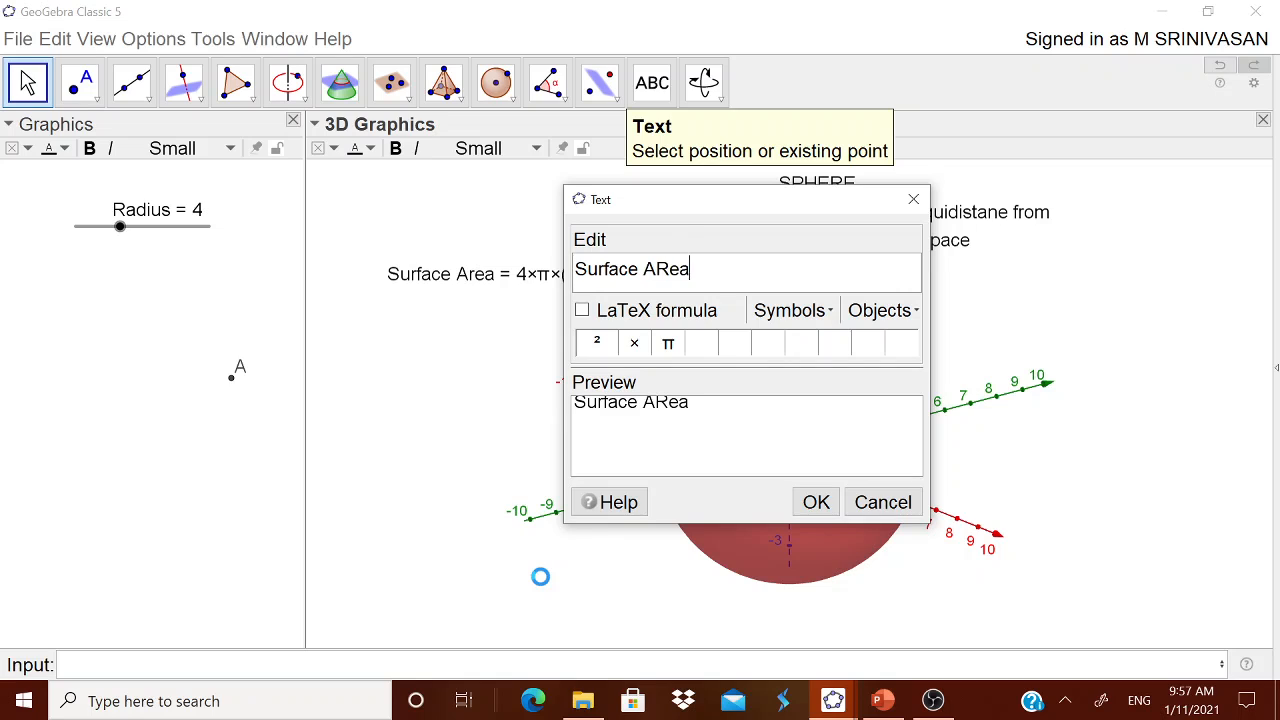
key(BackSpace)
key(BackSpace)
key(BackSpace)
text(rea =)
Insert the object S as the text's dynamic value, and move the finished label further left below the axes
click(880, 310)
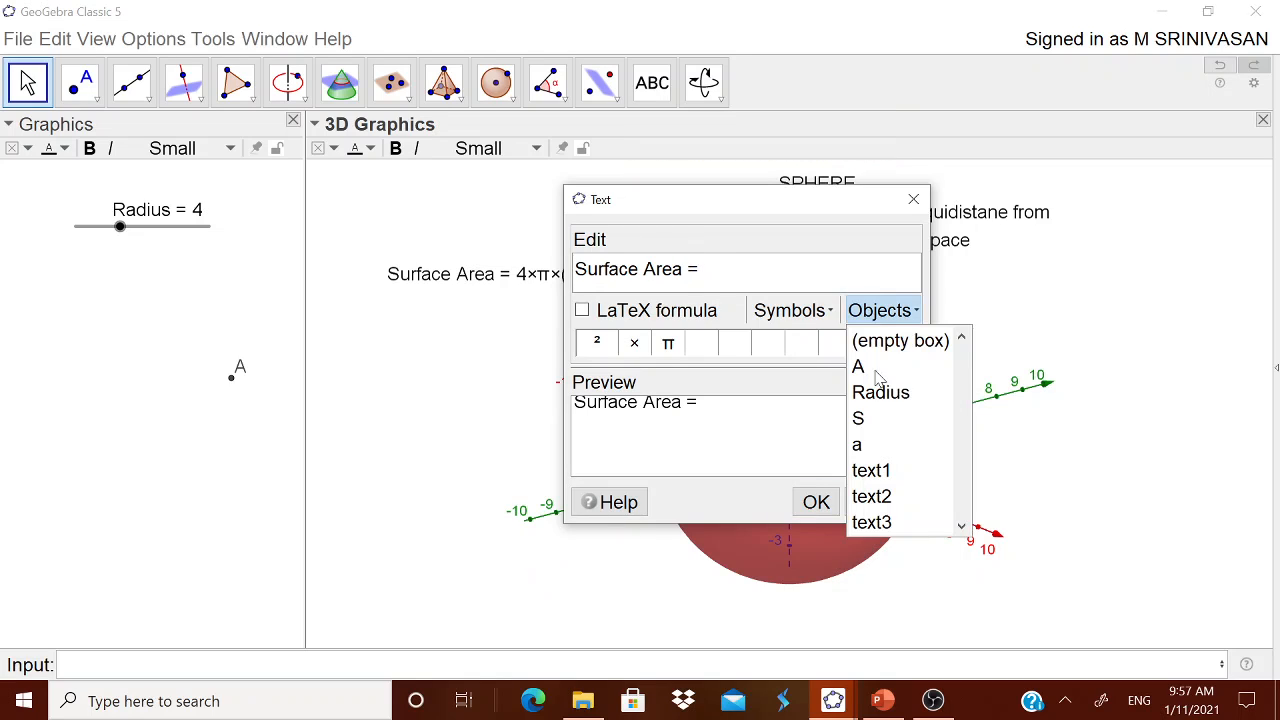
click(880, 420)
click(816, 501)
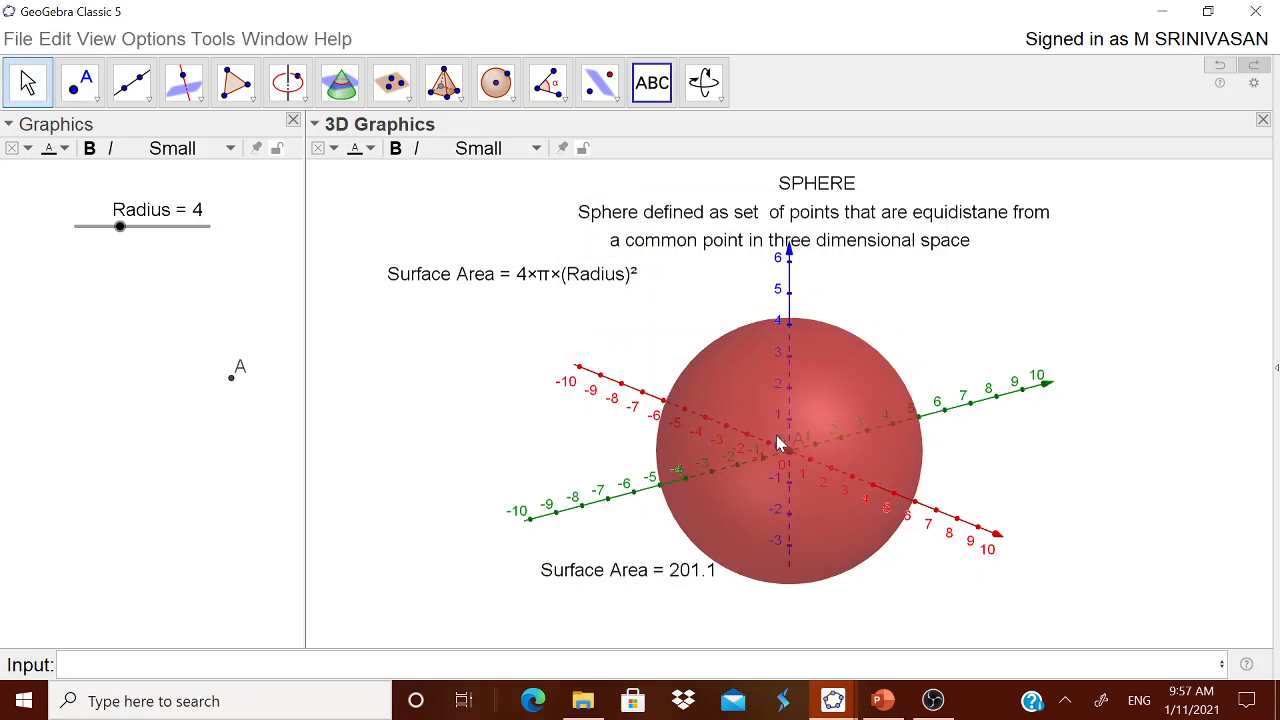
drag(651, 577, 547, 601)
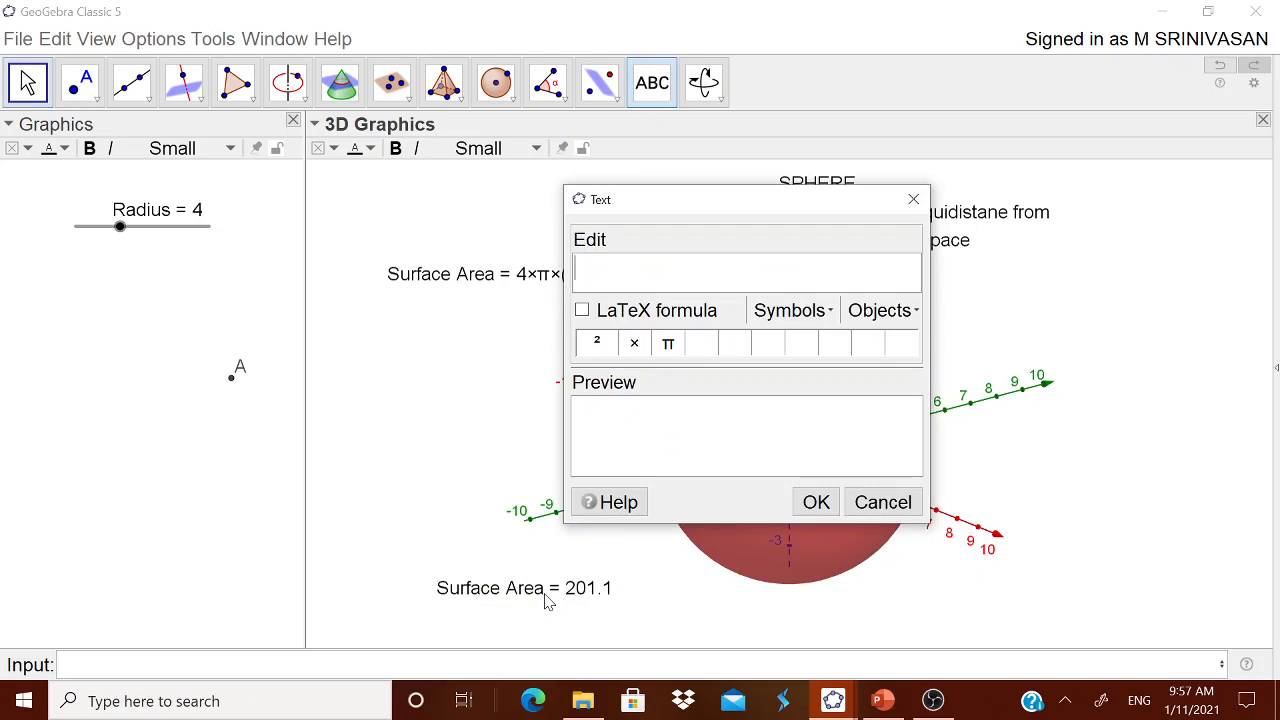
Set the Radius slider to 7 and move the calculated surface area label further left, clear of the sphere
click(883, 502)
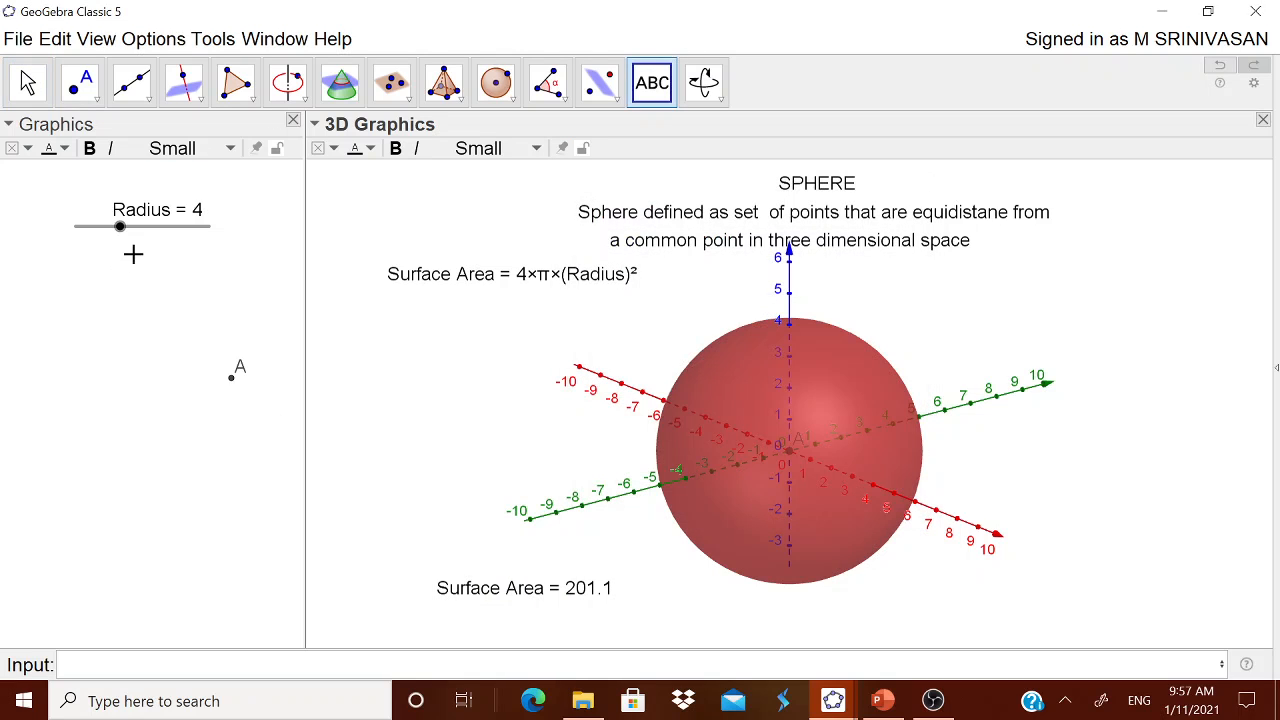
drag(120, 227, 165, 229)
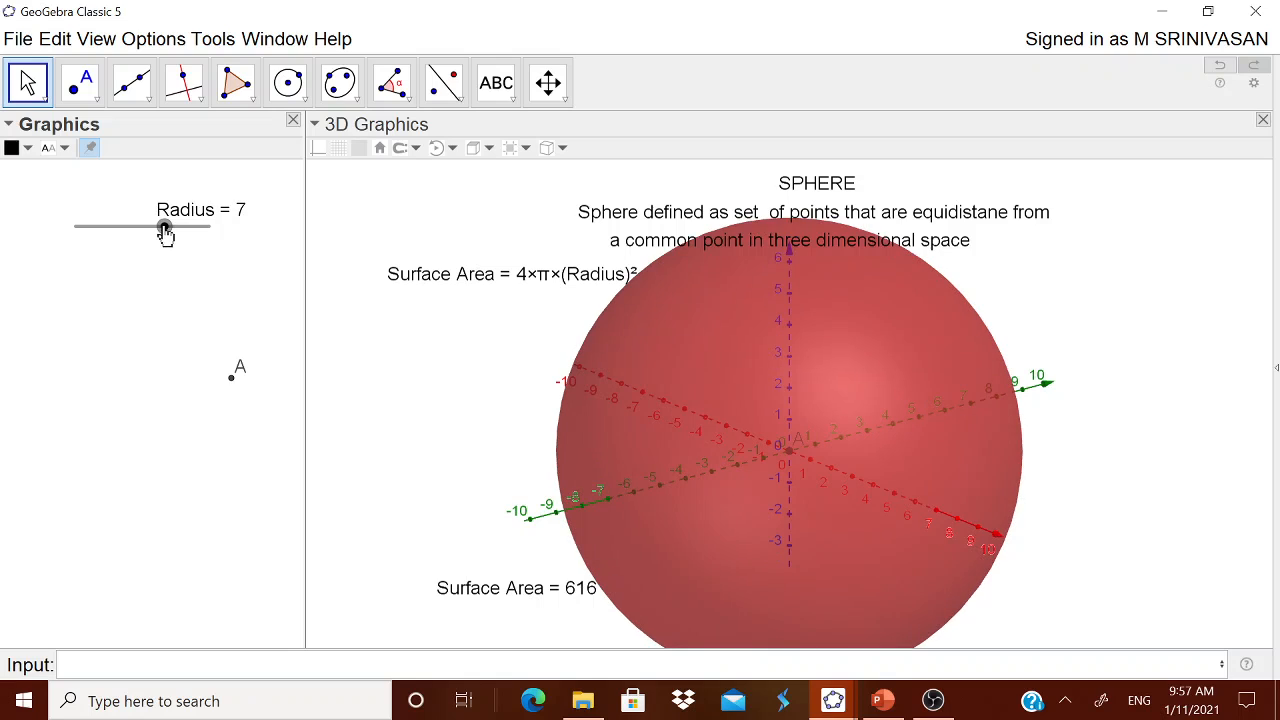
drag(545, 592, 505, 593)
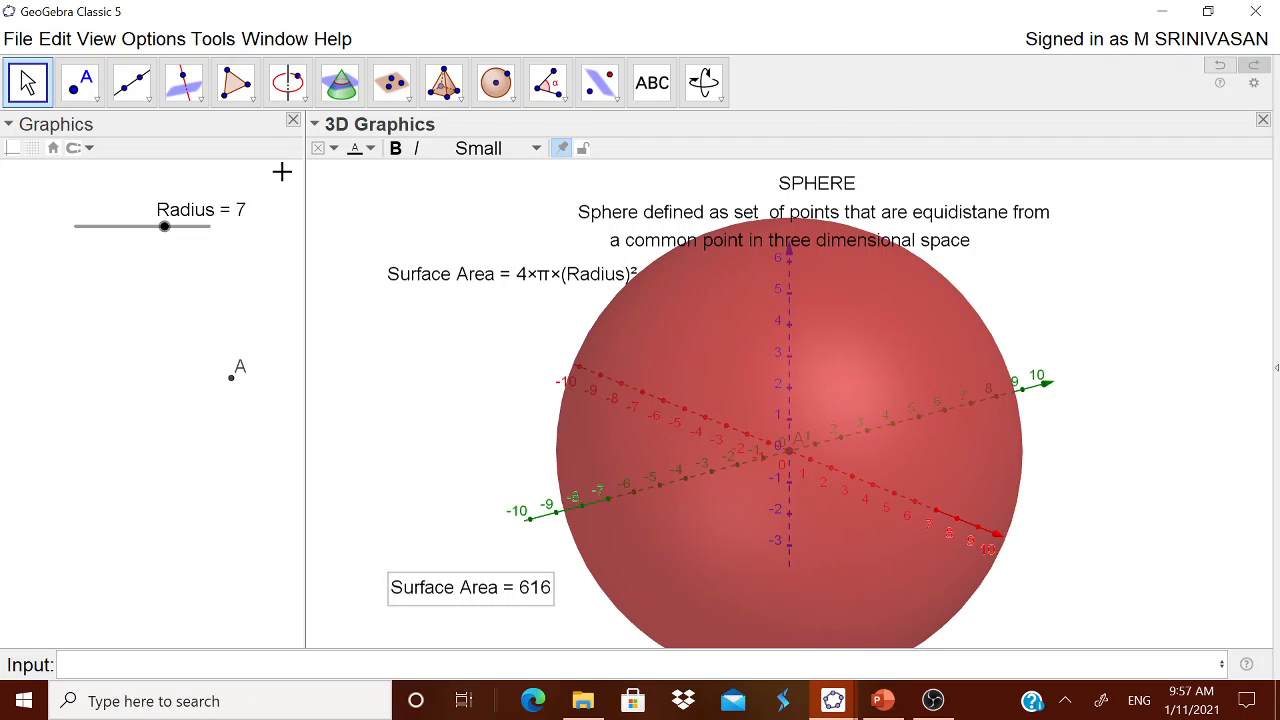
Set the Radius slider to 5
click(652, 84)
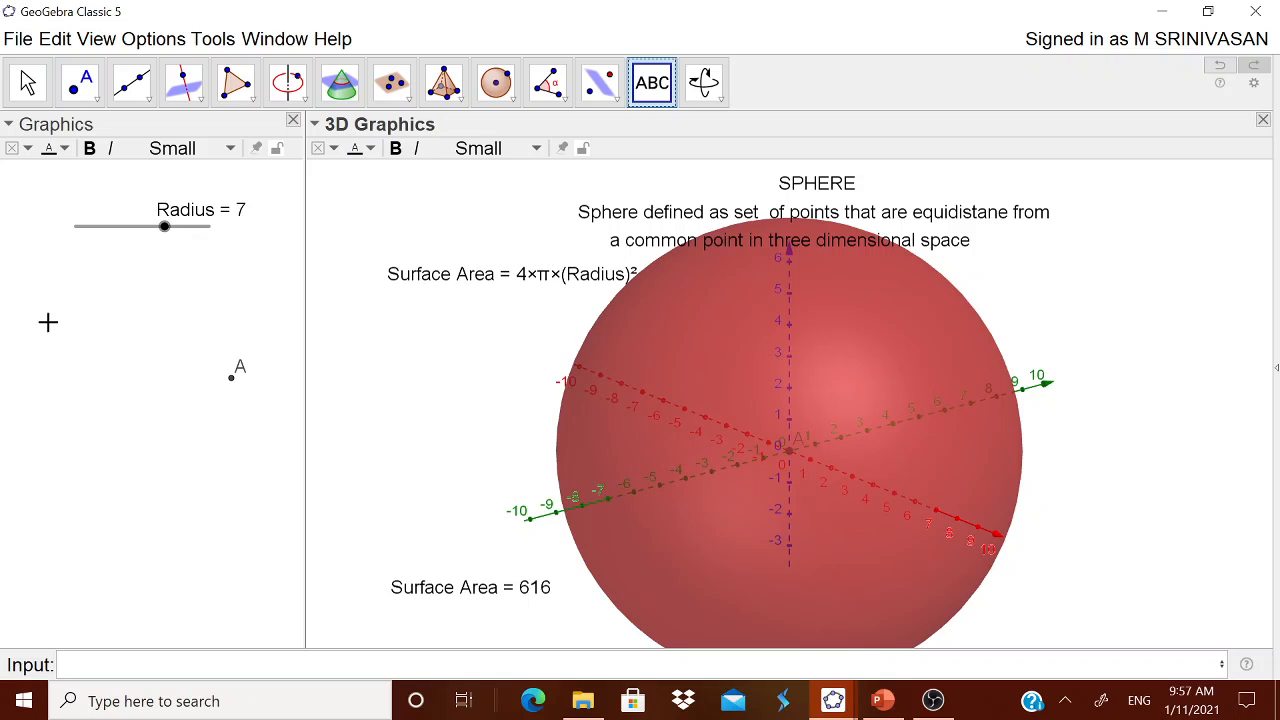
click(27, 82)
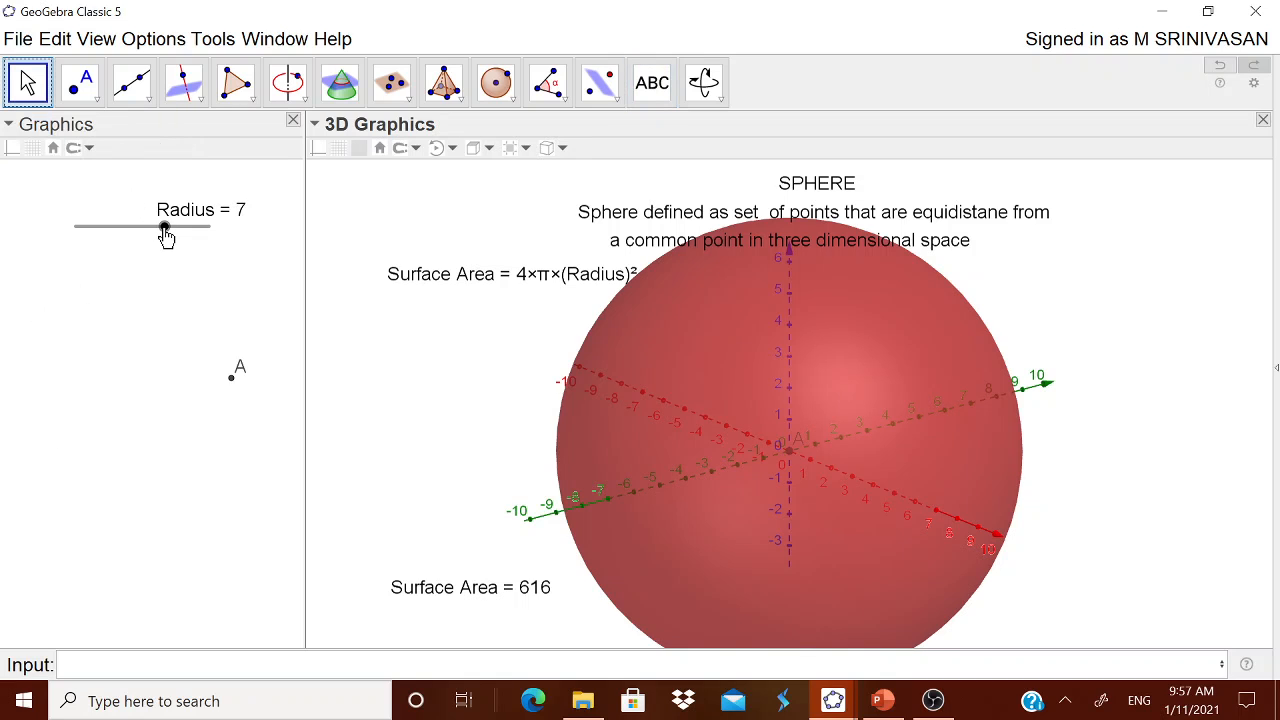
drag(163, 227, 135, 227)
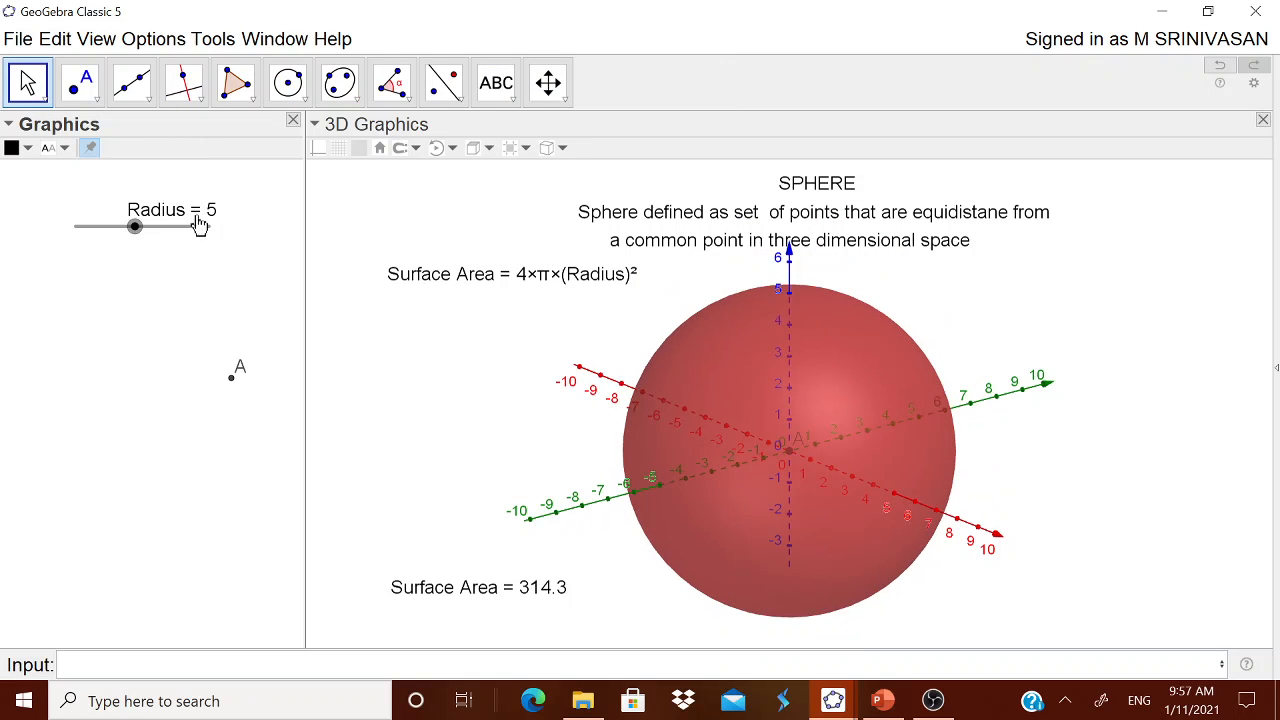
Start a LaTeX text object left of the sphere, reading "Volume =" followed by the fraction 4/3
click(496, 83)
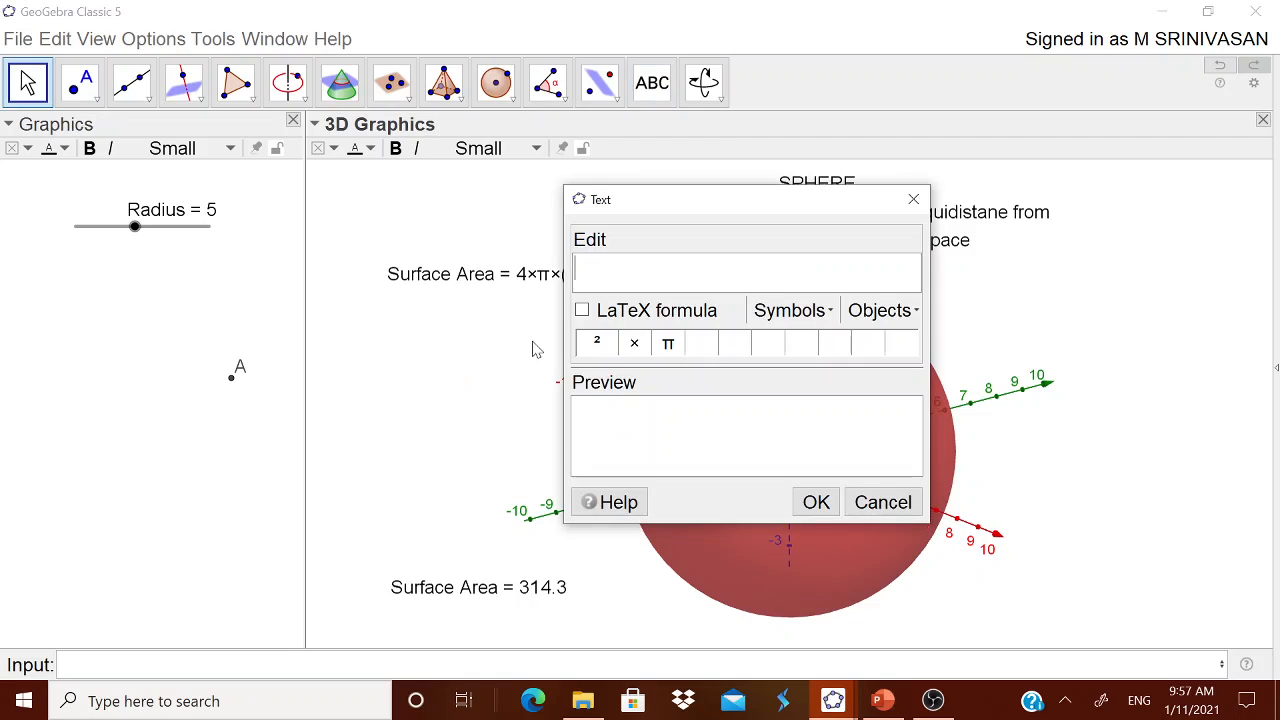
text(Volume =)
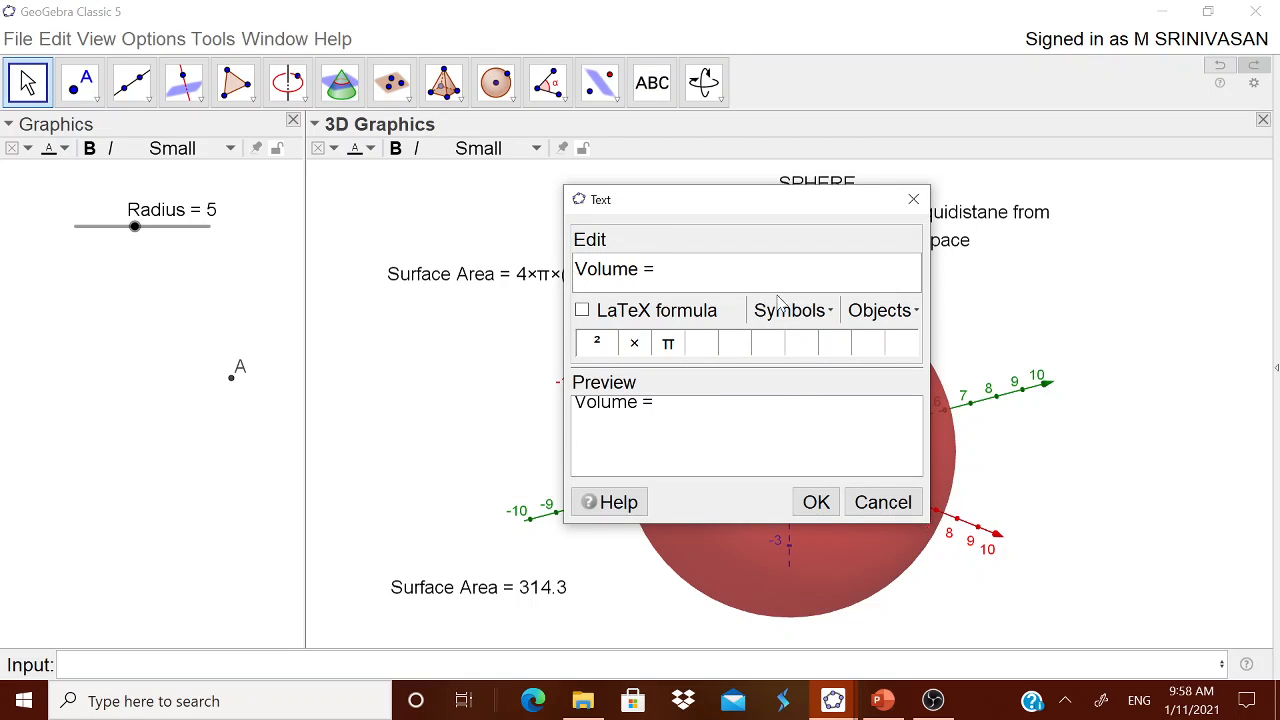
click(583, 311)
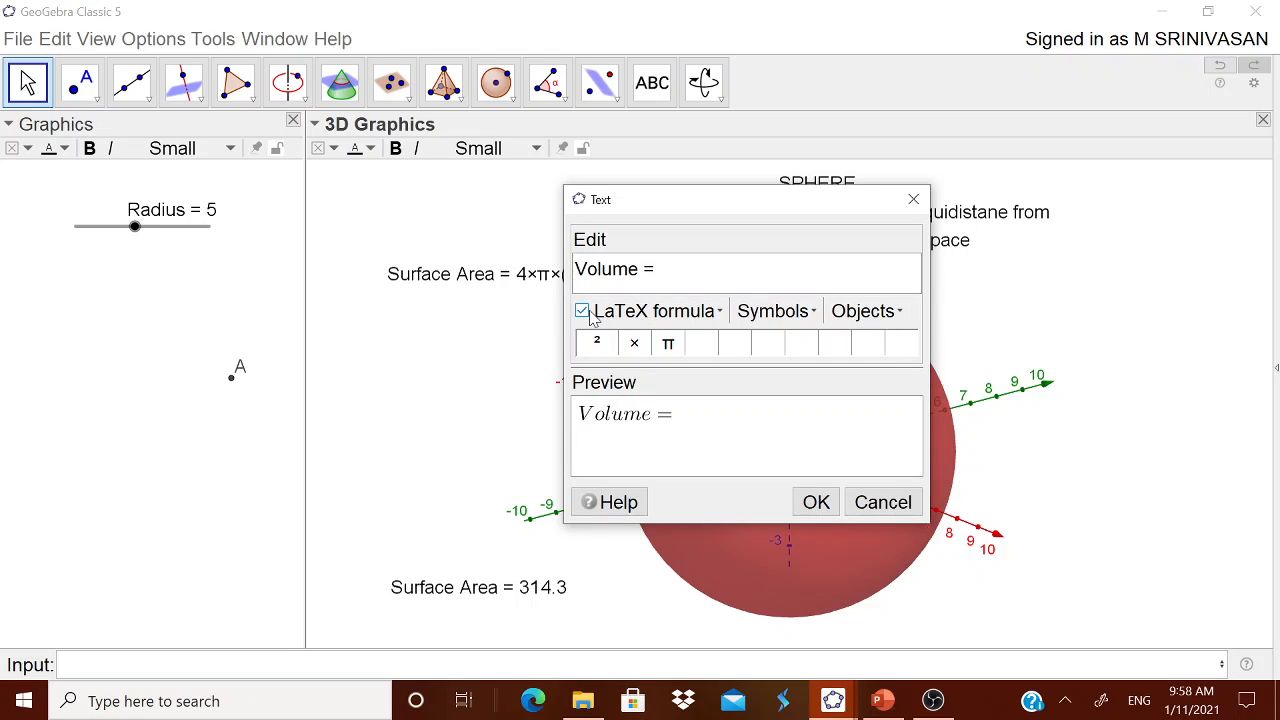
click(688, 312)
mouse_move(768, 345)
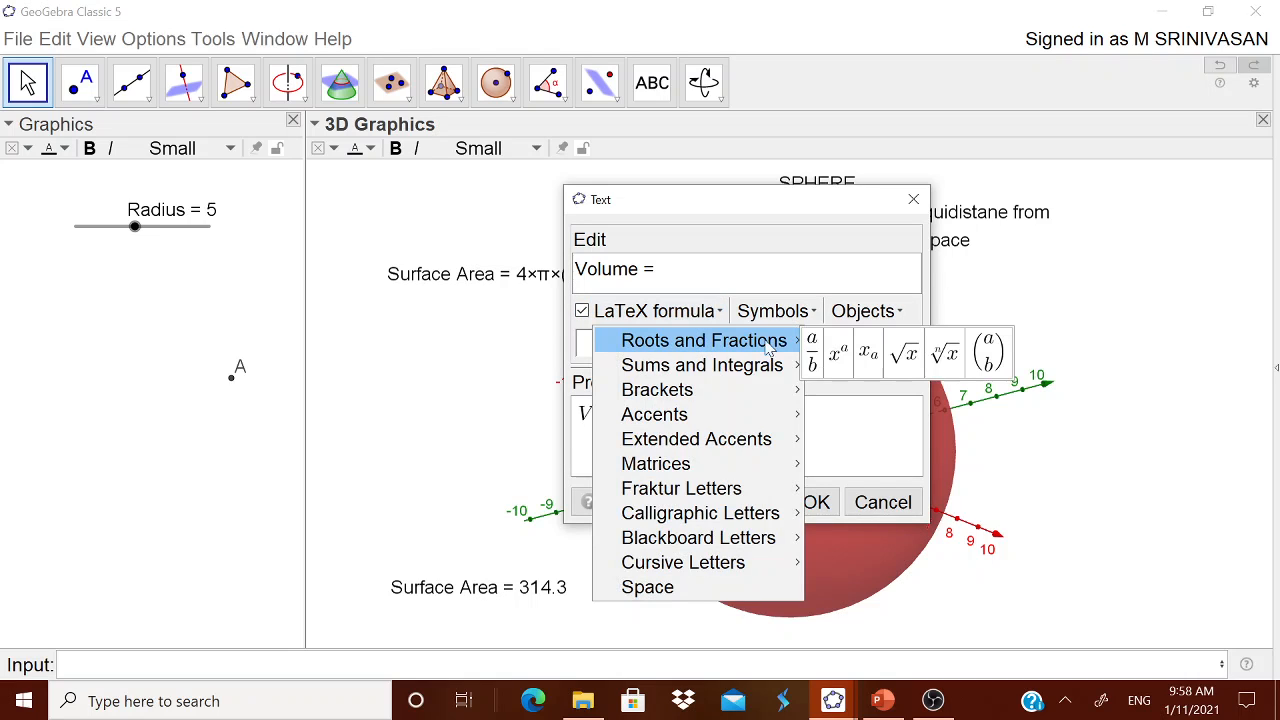
click(813, 352)
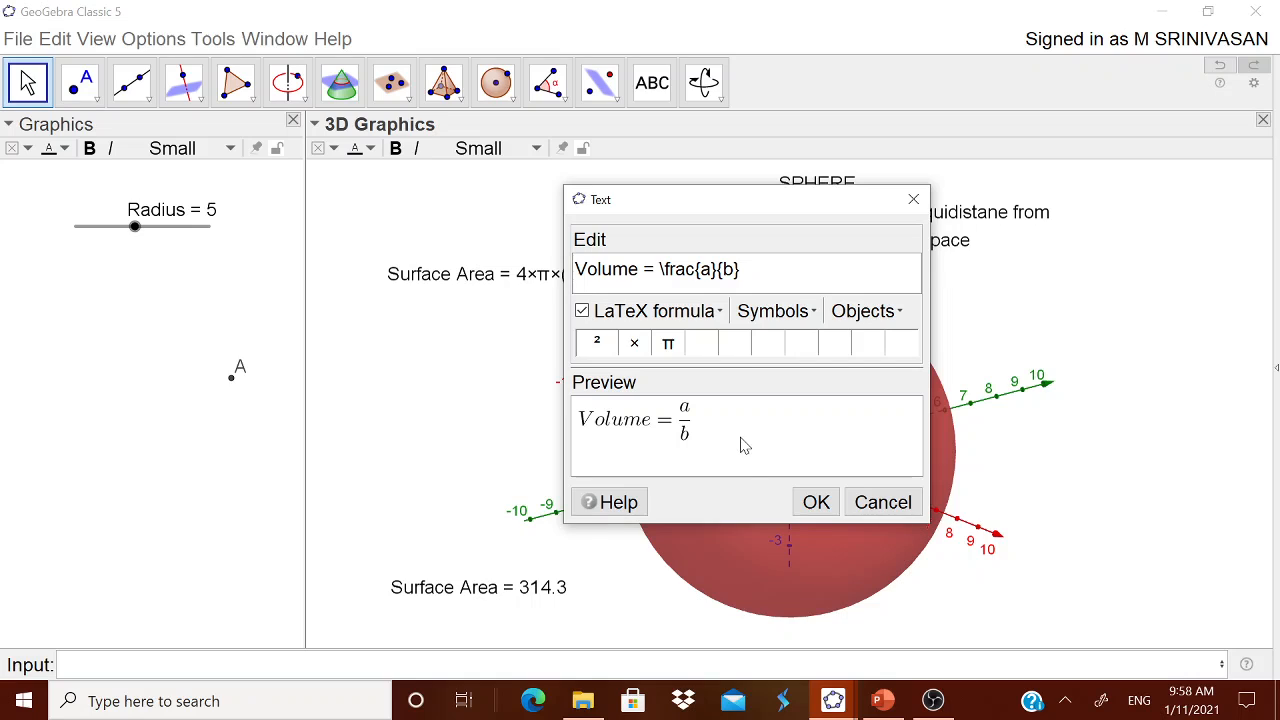
double_click(704, 269)
text(4)
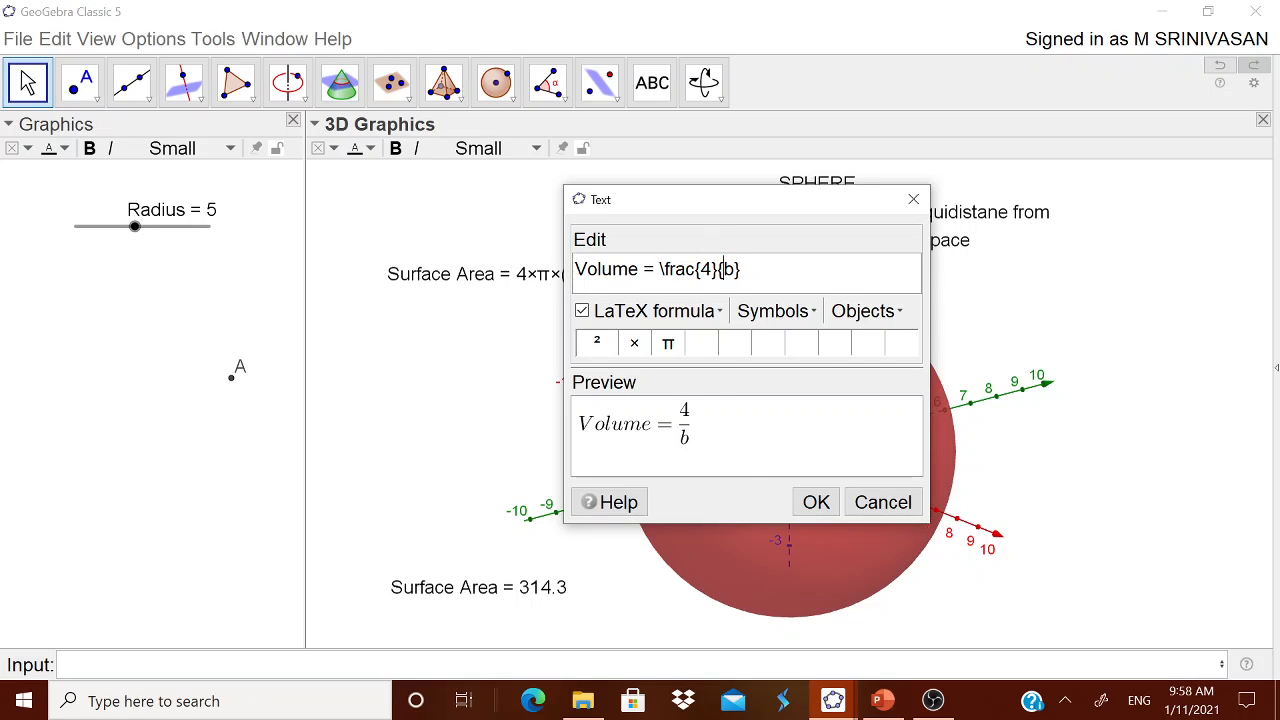
double_click(729, 269)
text(3)
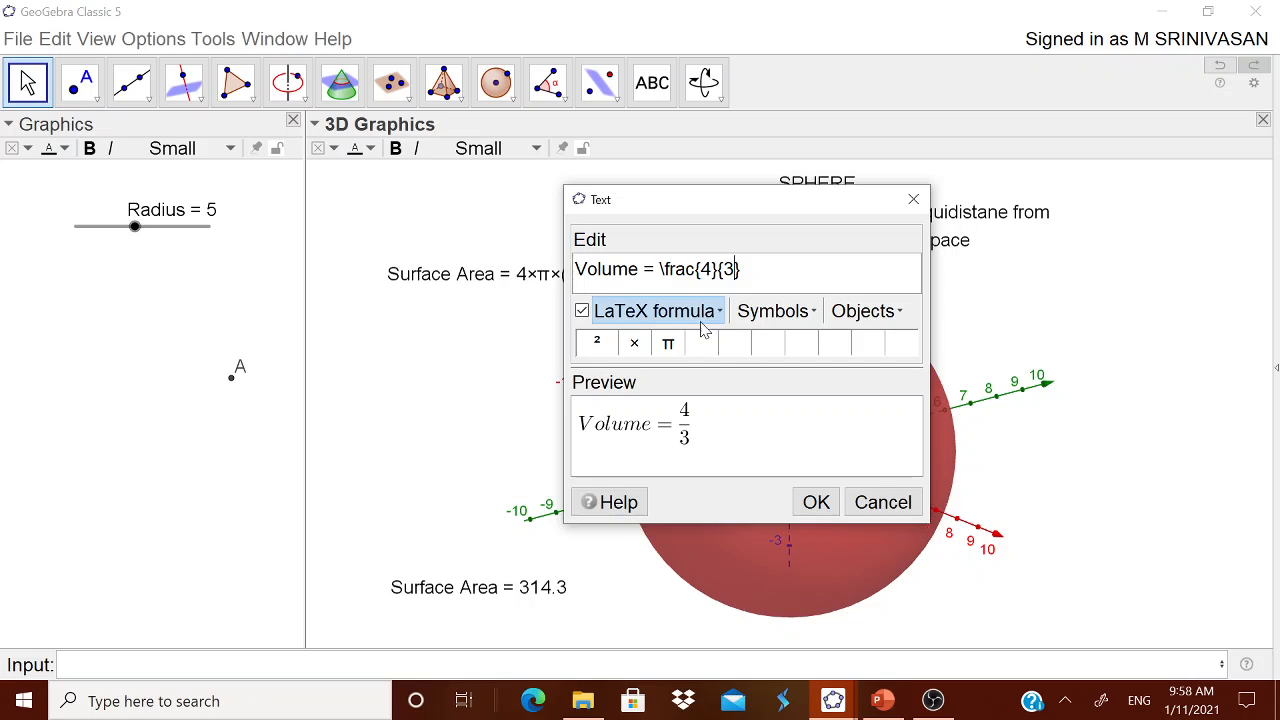
Complete the volume formula text with ×π×(Radius)³ after the fraction
click(634, 343)
click(667, 343)
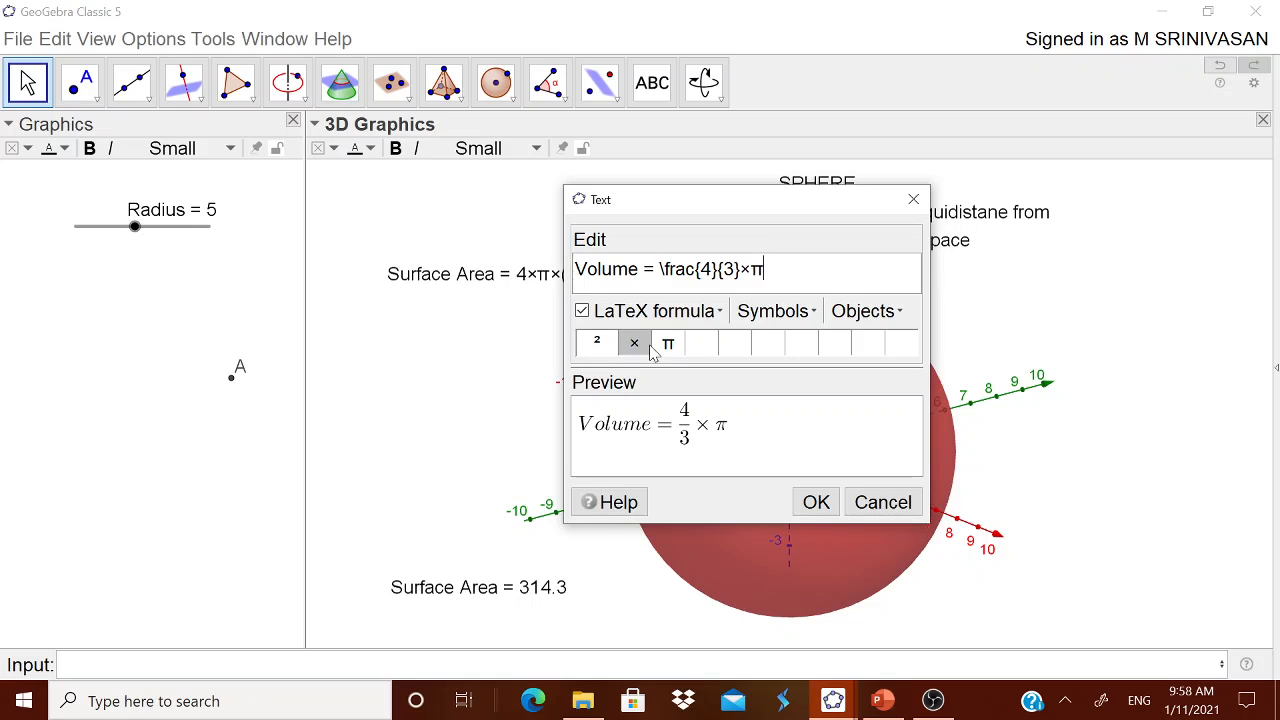
click(640, 345)
text(()
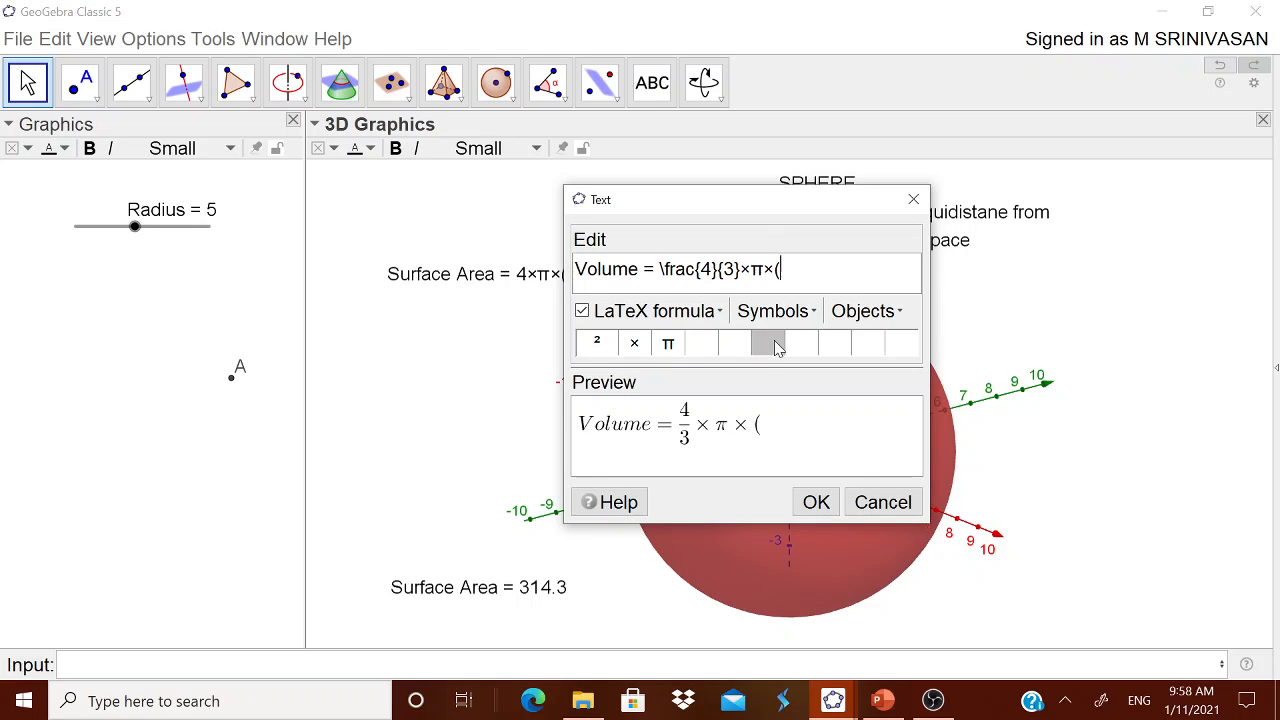
text(Radius)
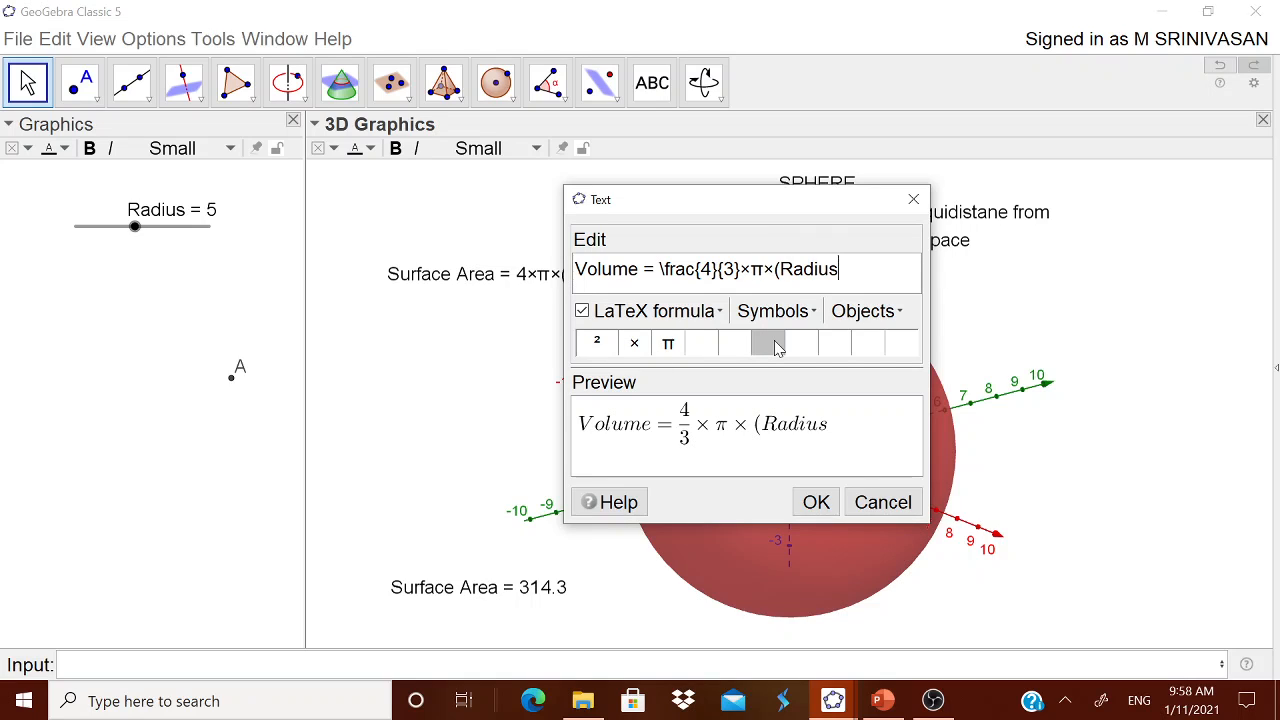
text())
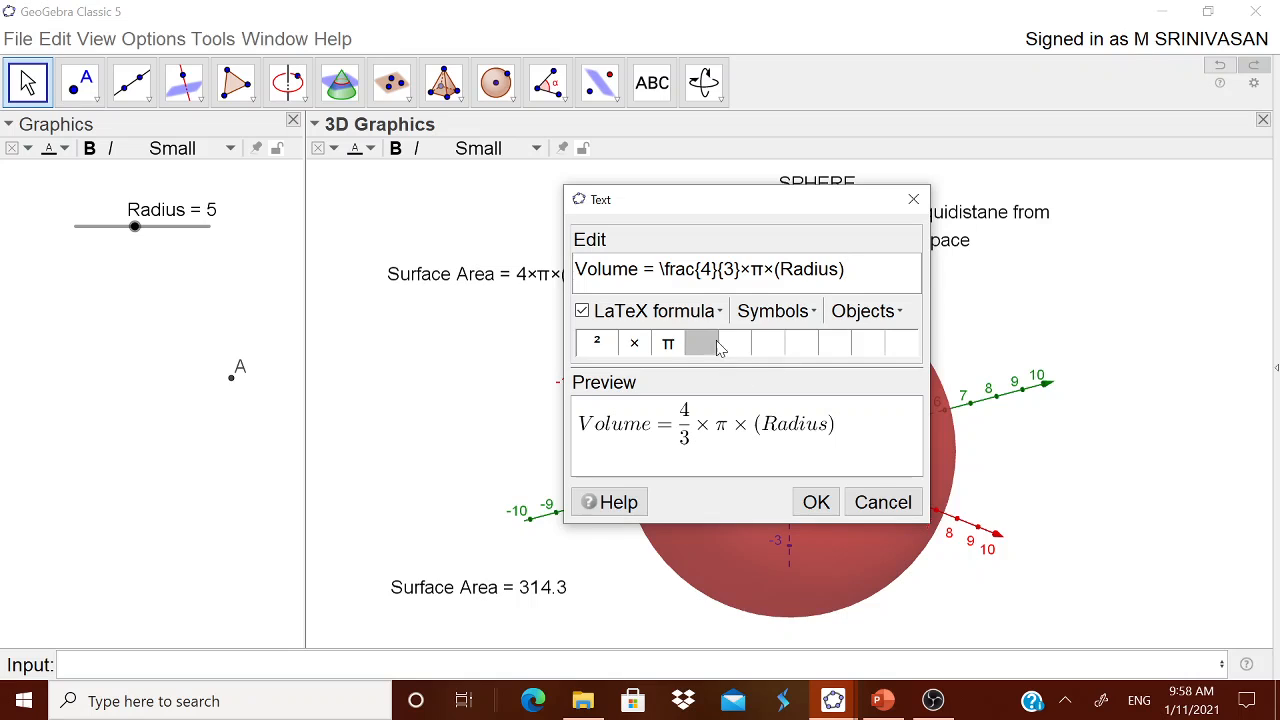
click(766, 312)
mouse_move(772, 343)
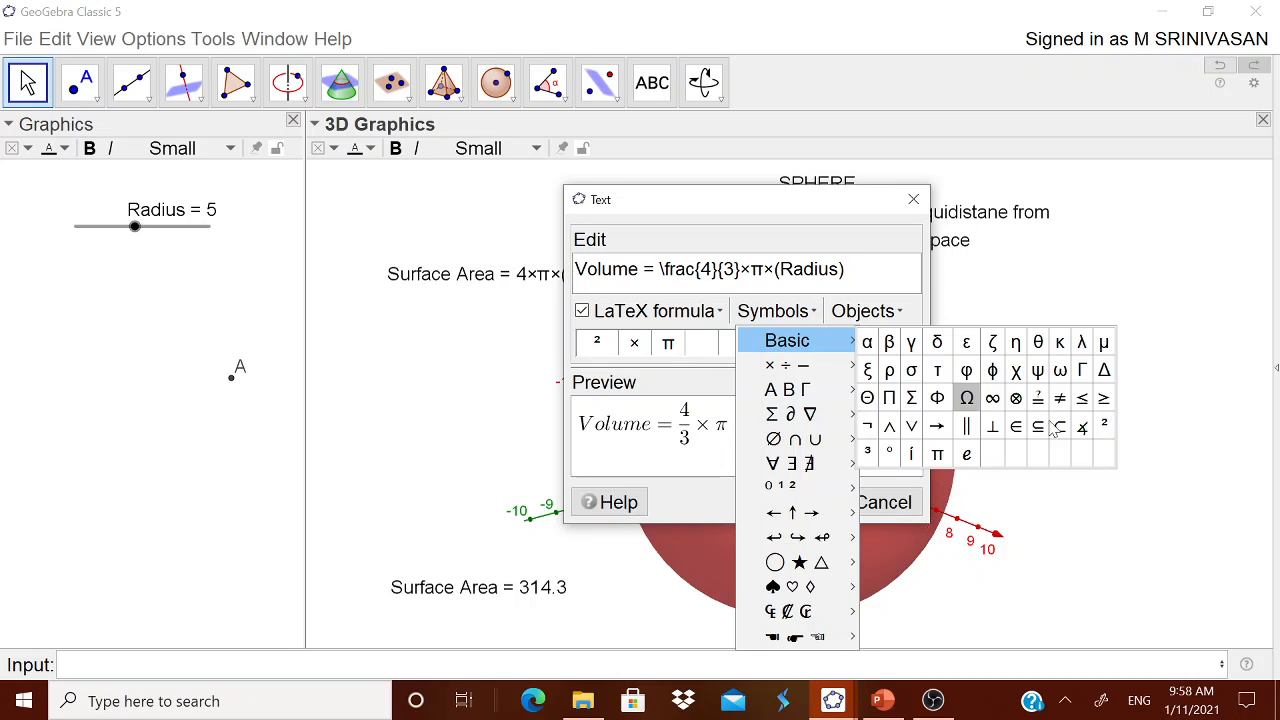
click(867, 453)
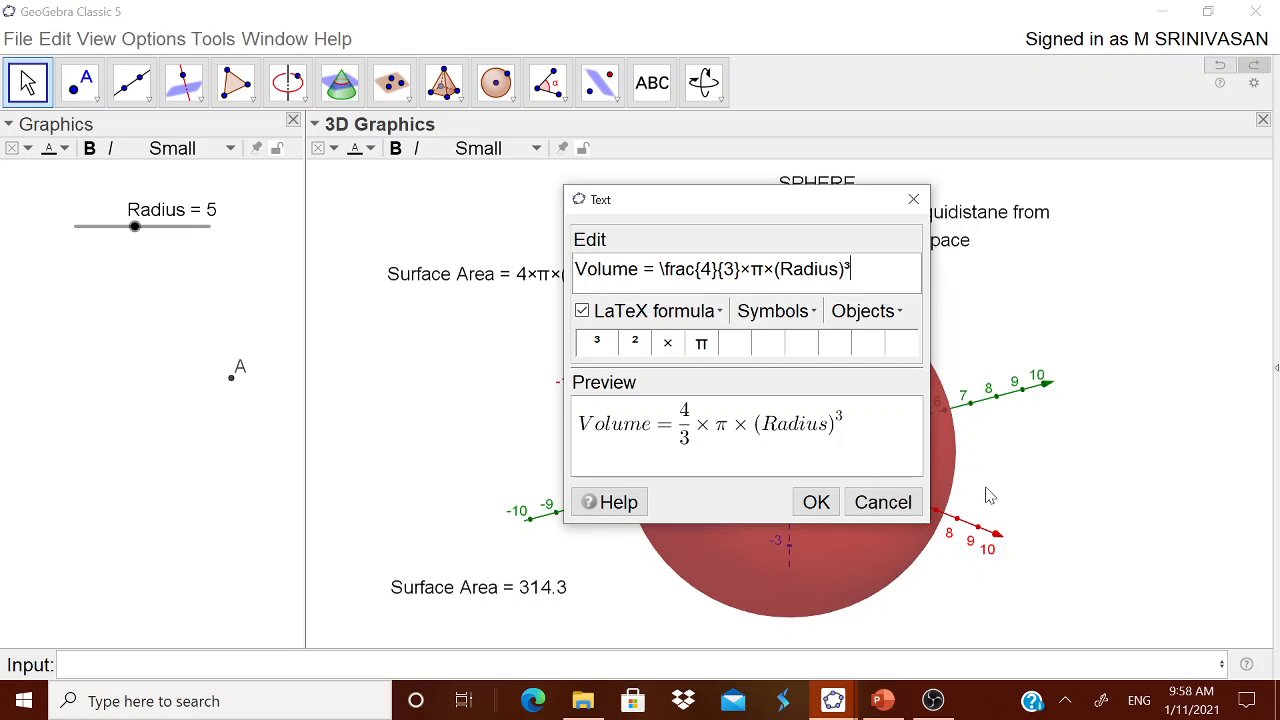
click(822, 506)
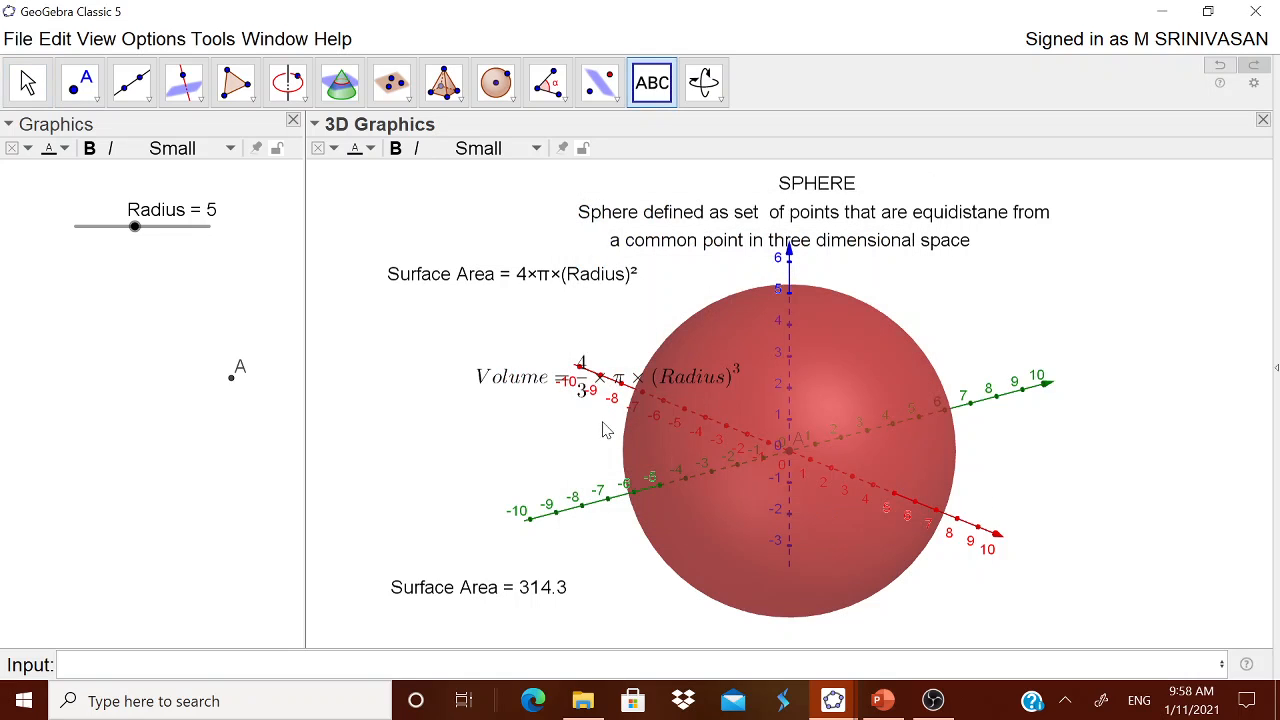
Move the volume formula to the upper right of the sphere, roughly level with the surface area formula
drag(572, 385, 1002, 293)
click(203, 637)
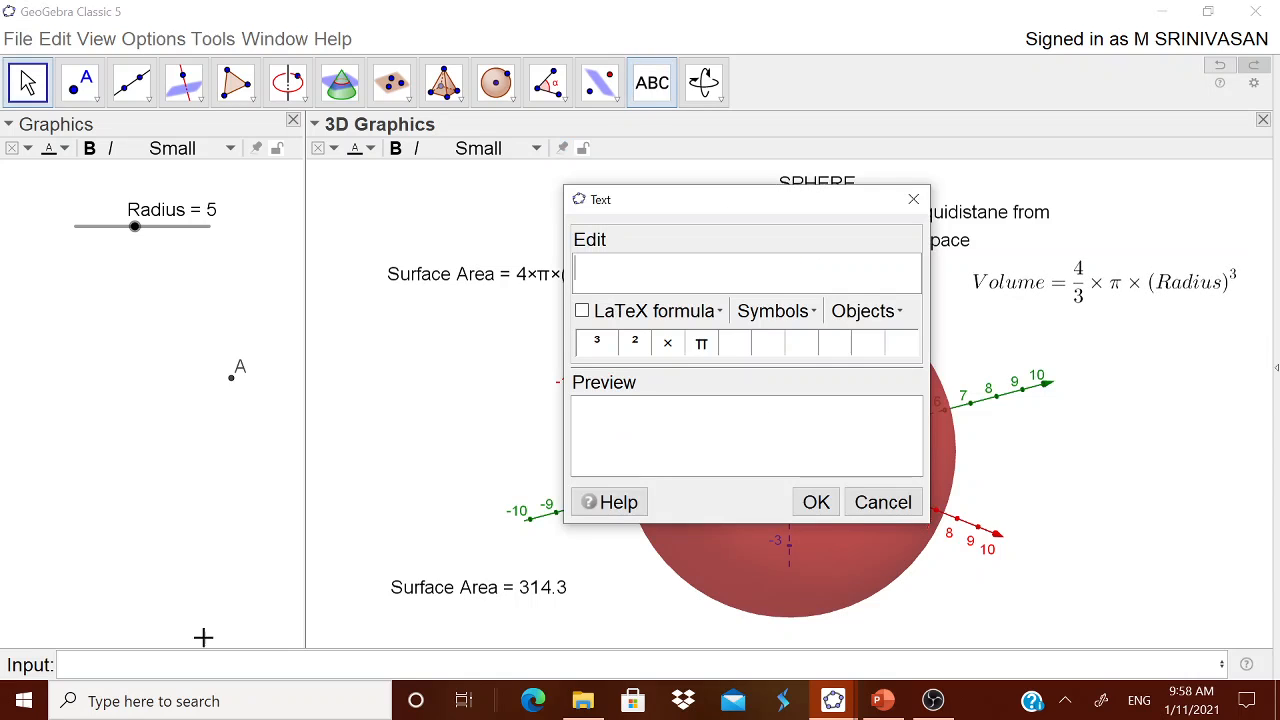
click(858, 503)
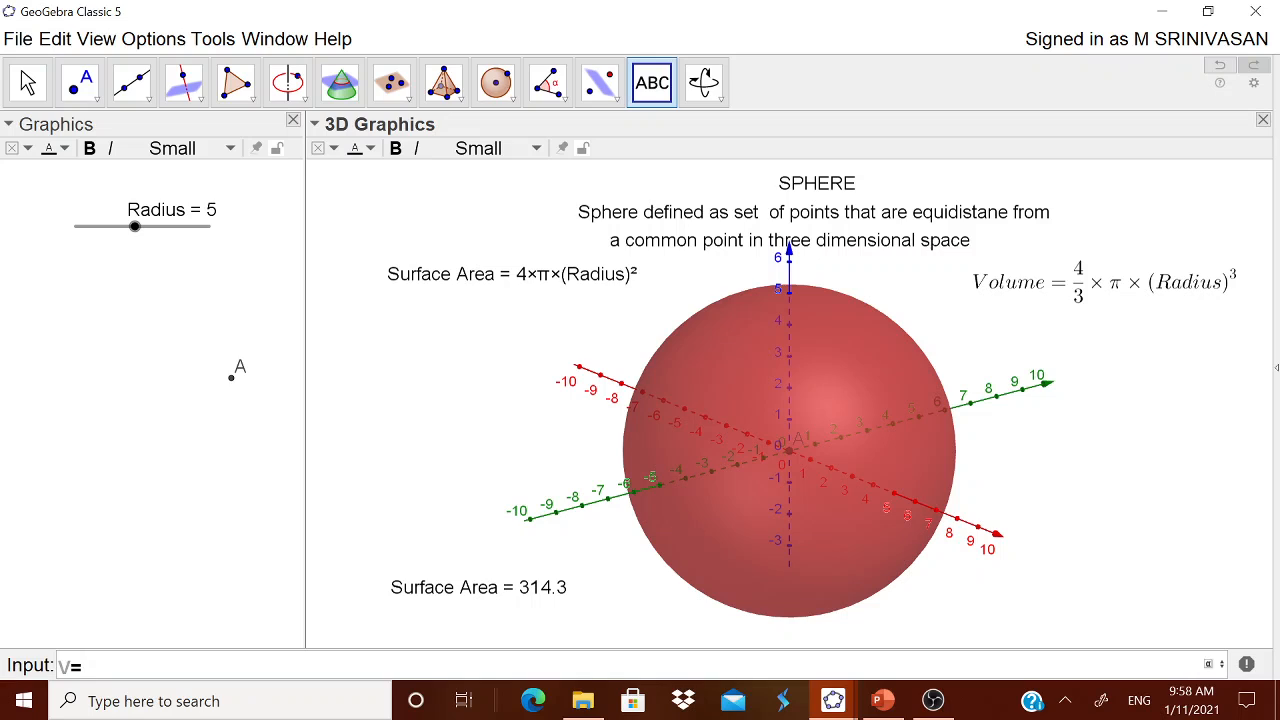
Define the volume as the number V=(4/3)(22/7)(Radius)³
text(V=(4/3)(22/7)
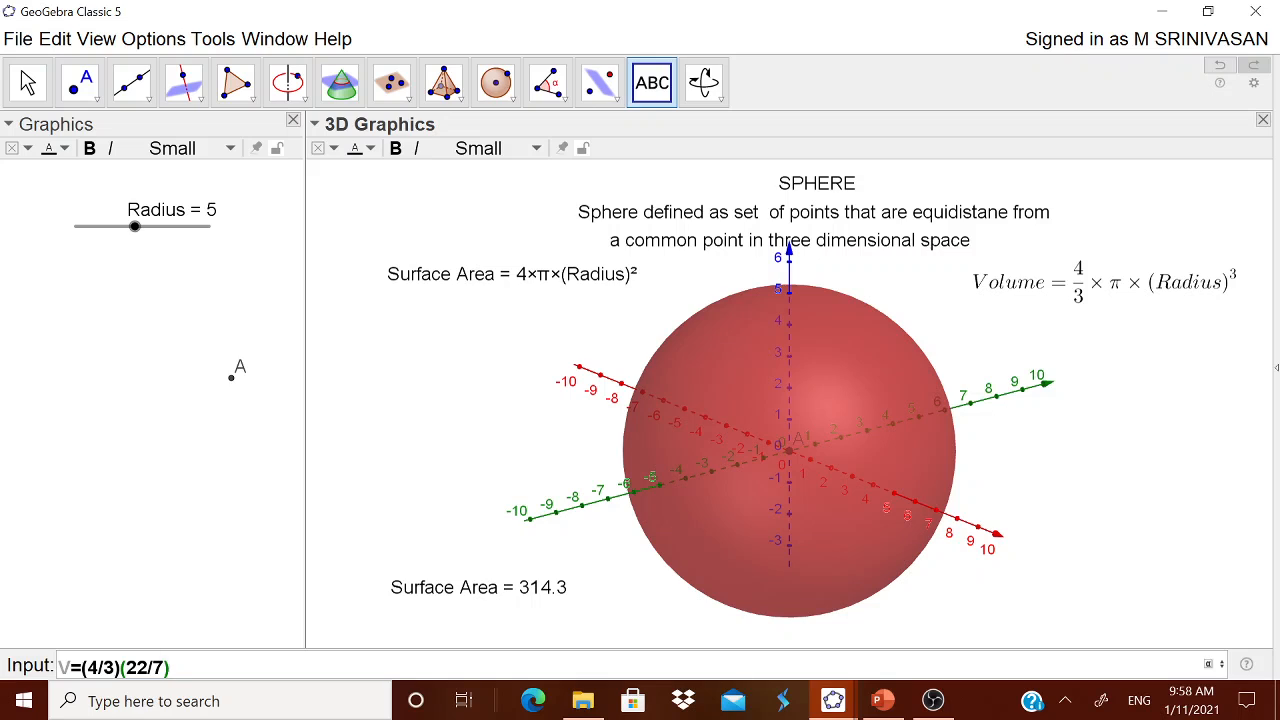
text()(Radius)
click(246, 667)
click(1208, 665)
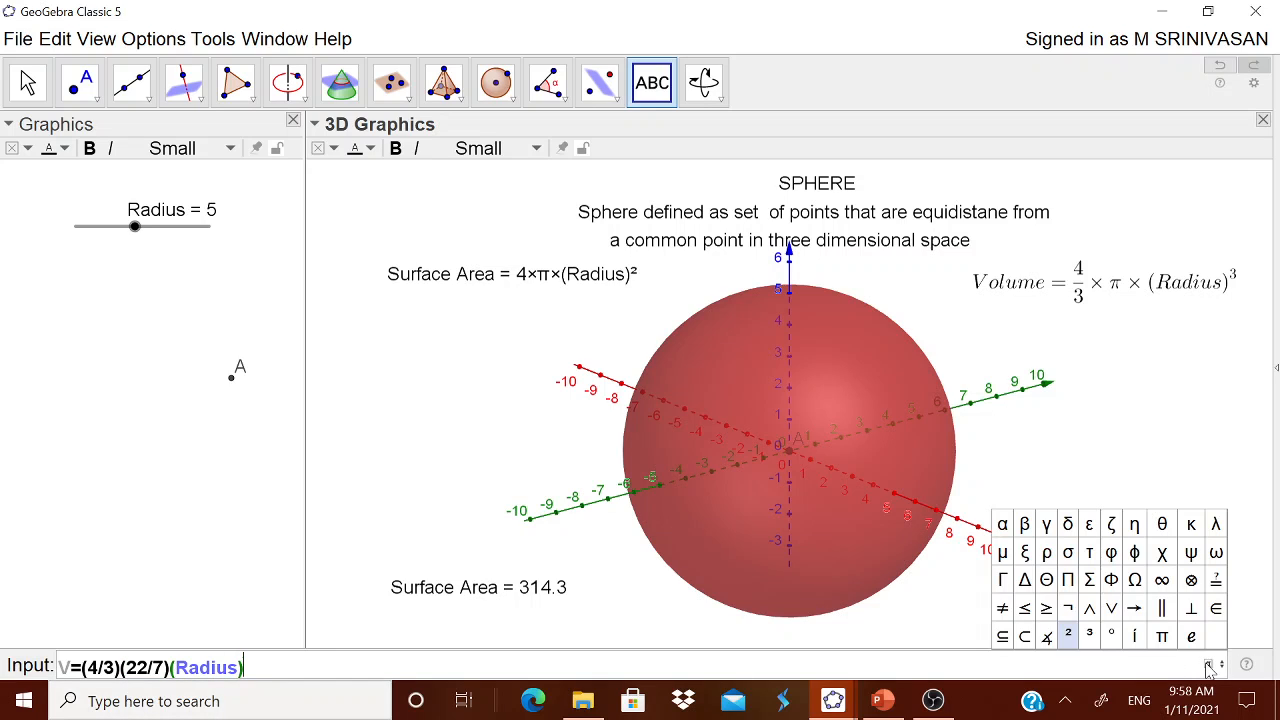
click(1089, 634)
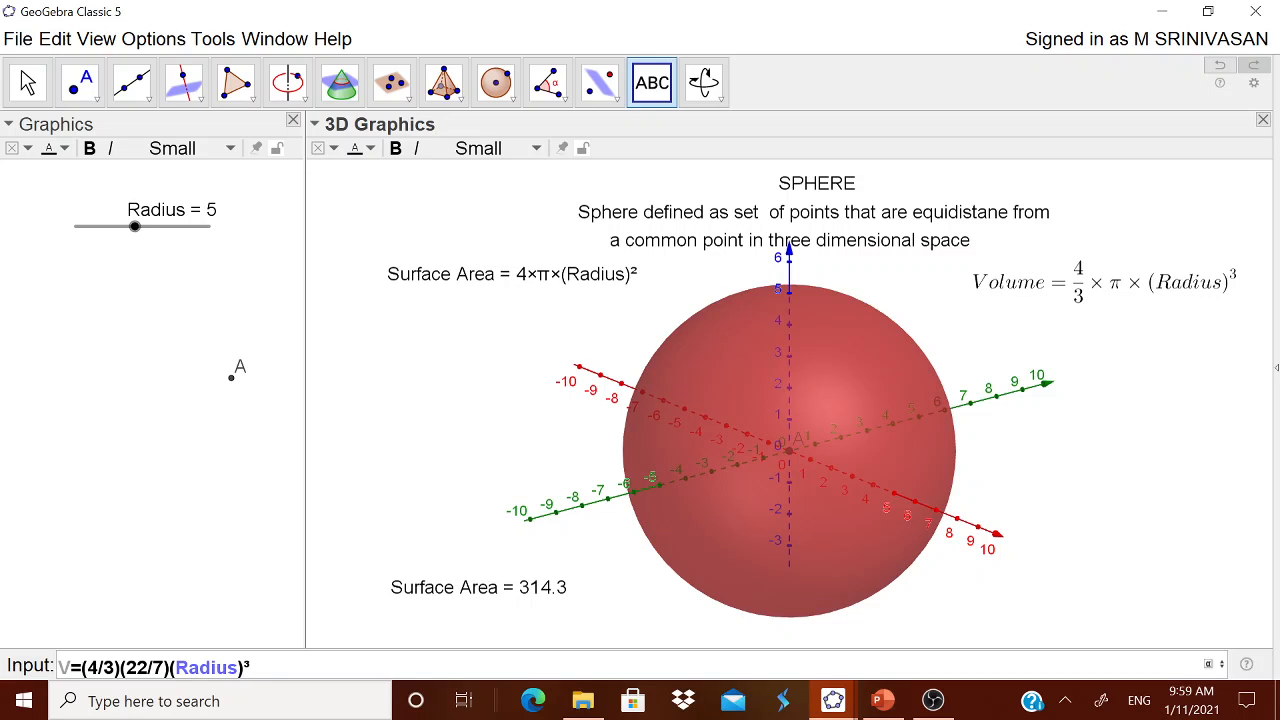
key(Return)
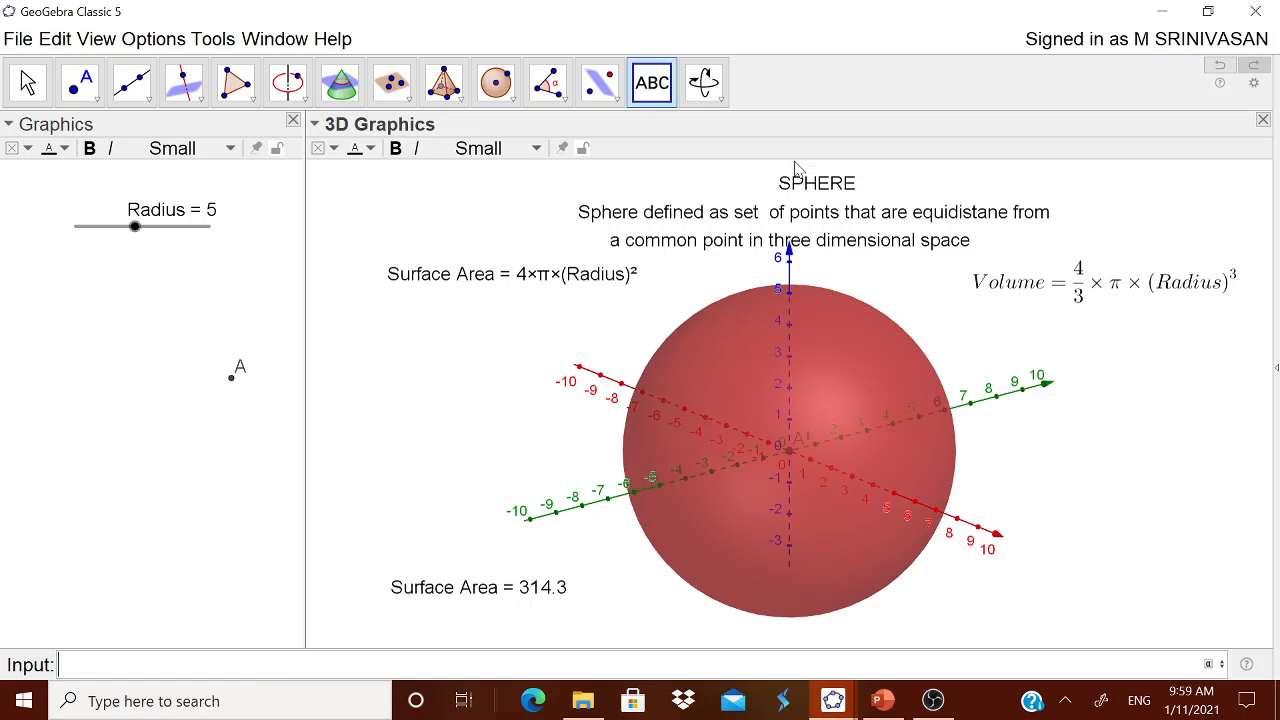
Start a plain text object to the right of the sphere, reading "Volume ="
click(1069, 459)
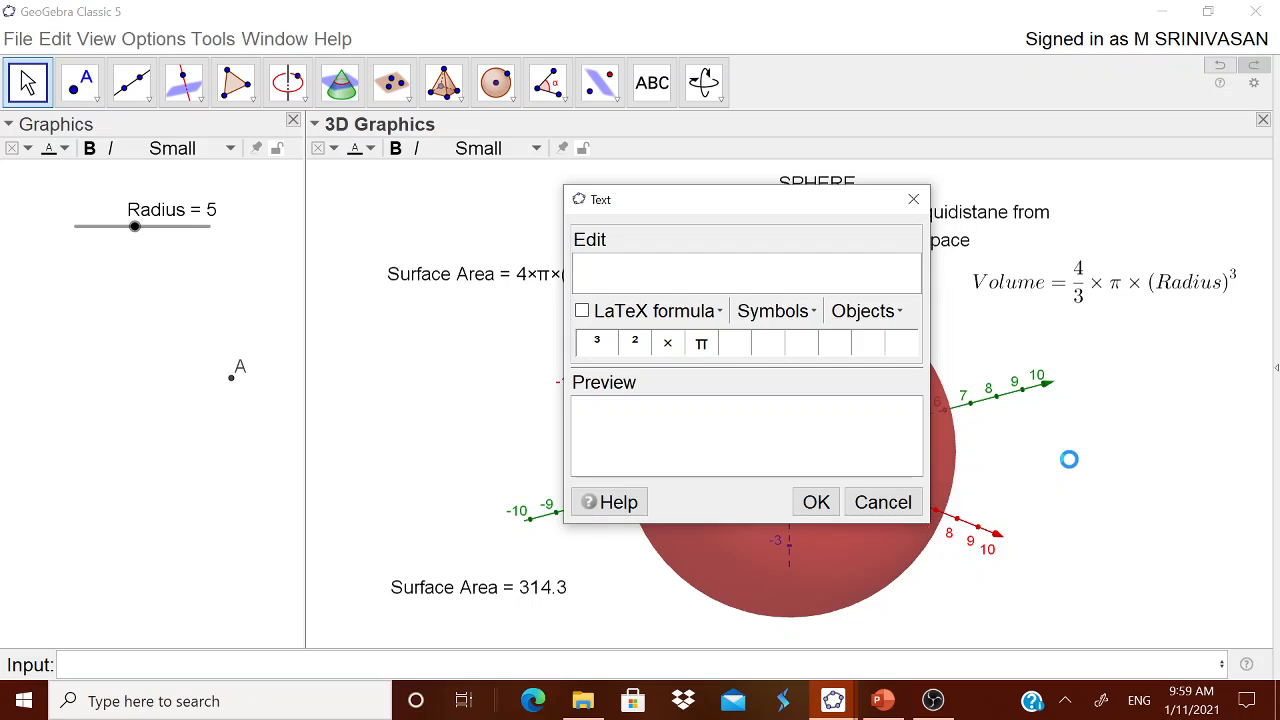
text(Voume)
key(BackSpace)
key(BackSpace)
text(lume =)
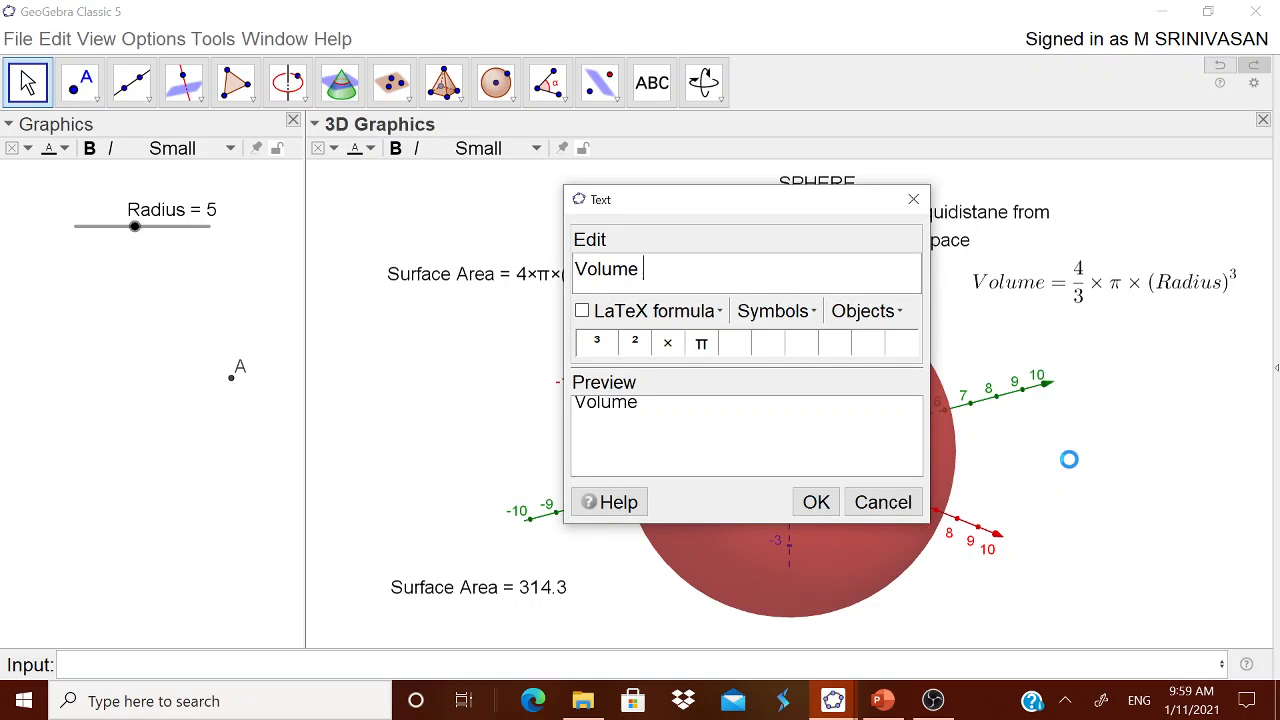
Insert the object V as the volume text's dynamic value, and move the finished label slightly left towards the sphere
click(878, 311)
click(860, 446)
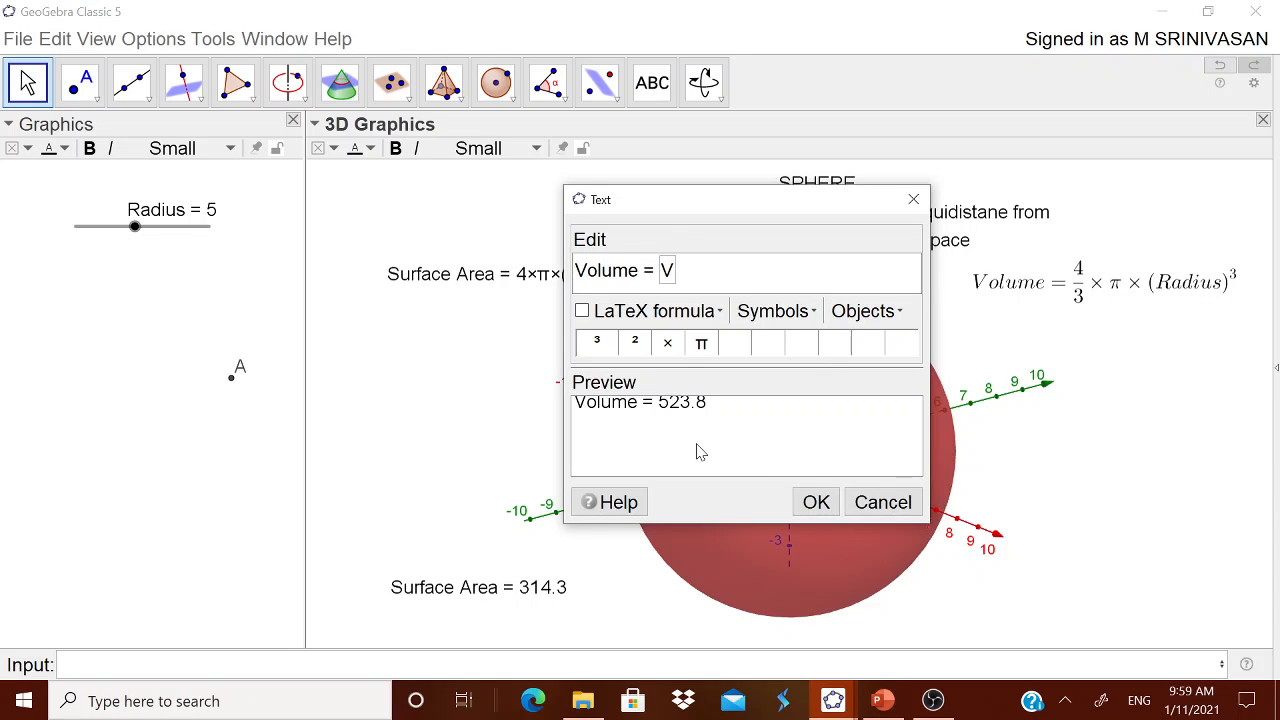
click(816, 501)
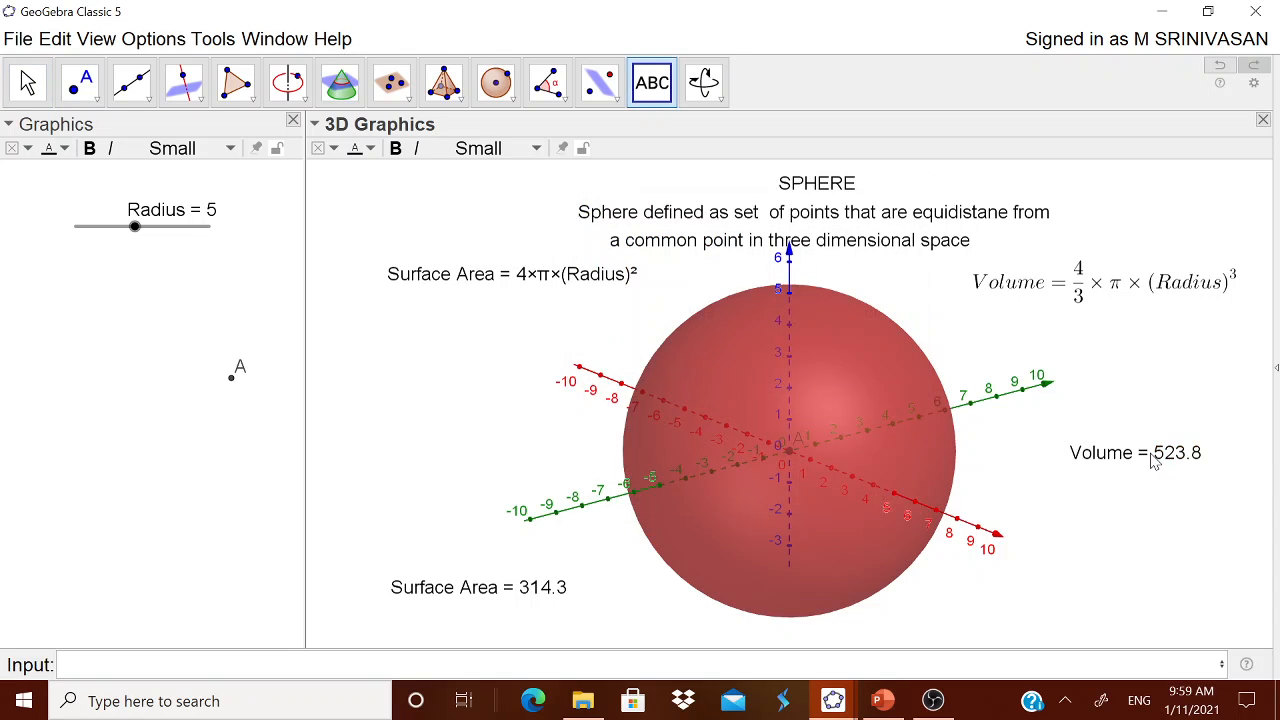
drag(1109, 448, 1112, 445)
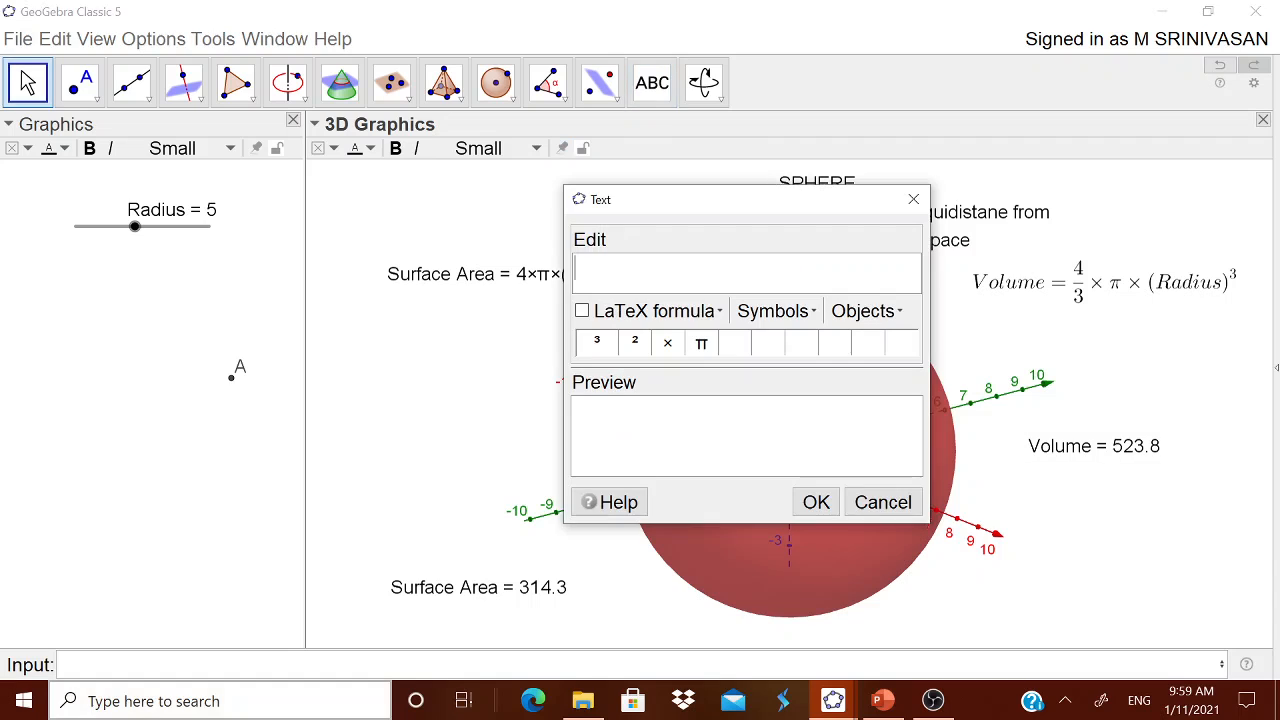
click(870, 503)
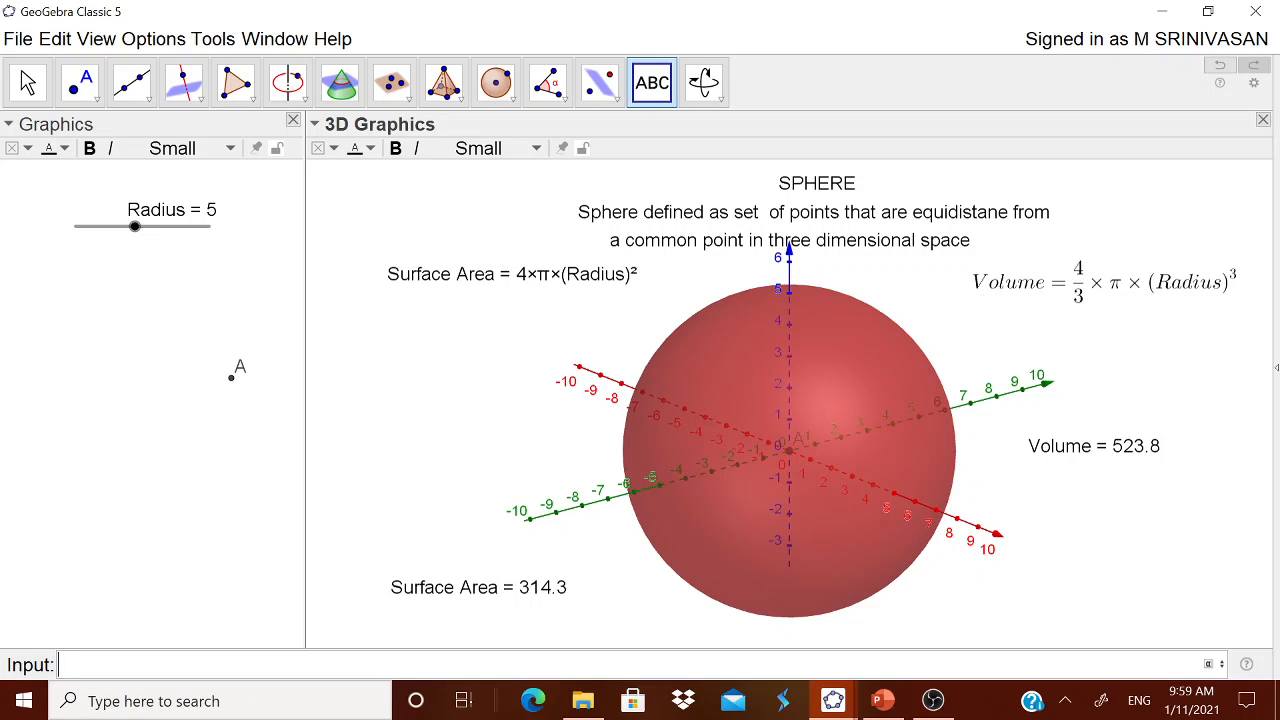
Create a fraction text of the volume with the command FractionText(V)
text(fract)
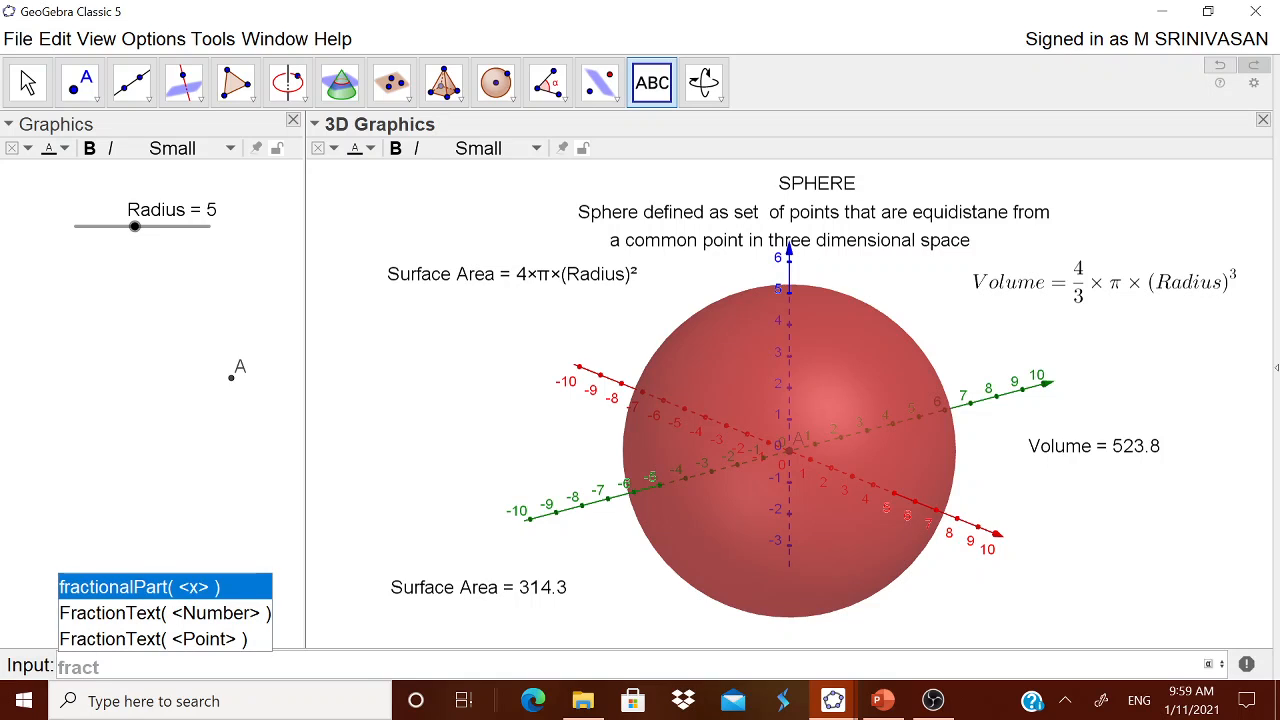
click(168, 612)
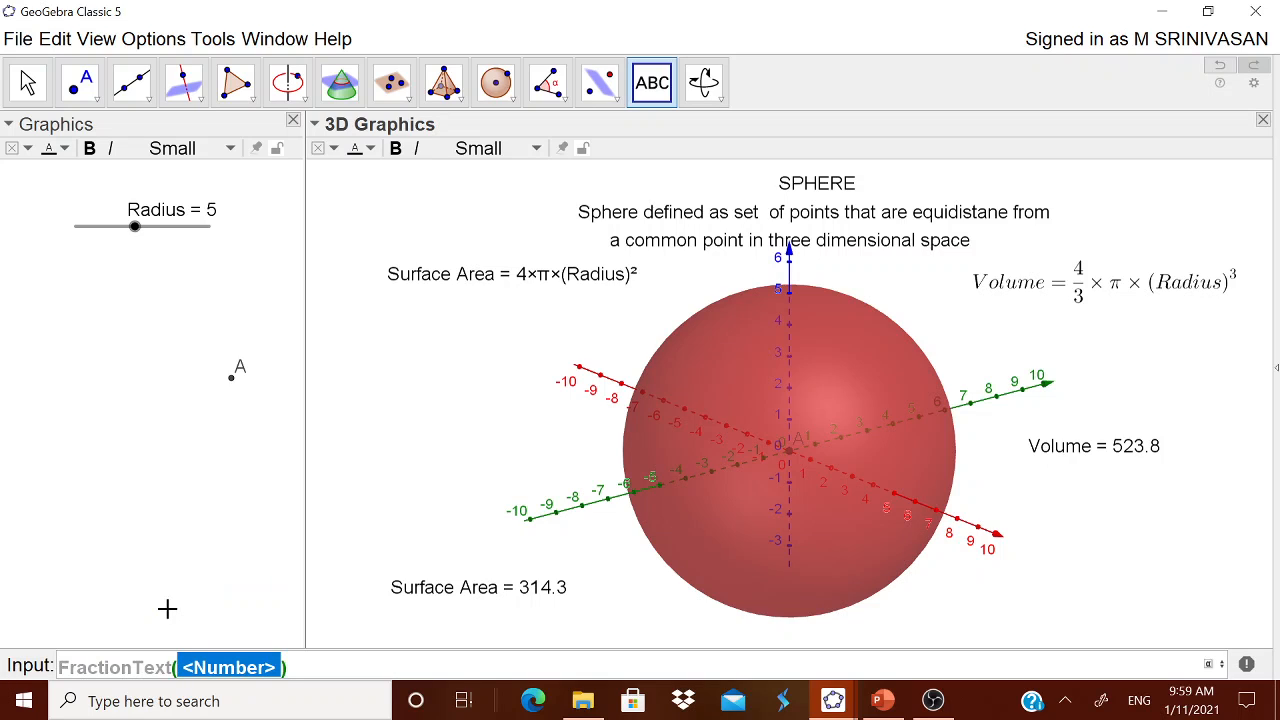
text(V)
key(Return)
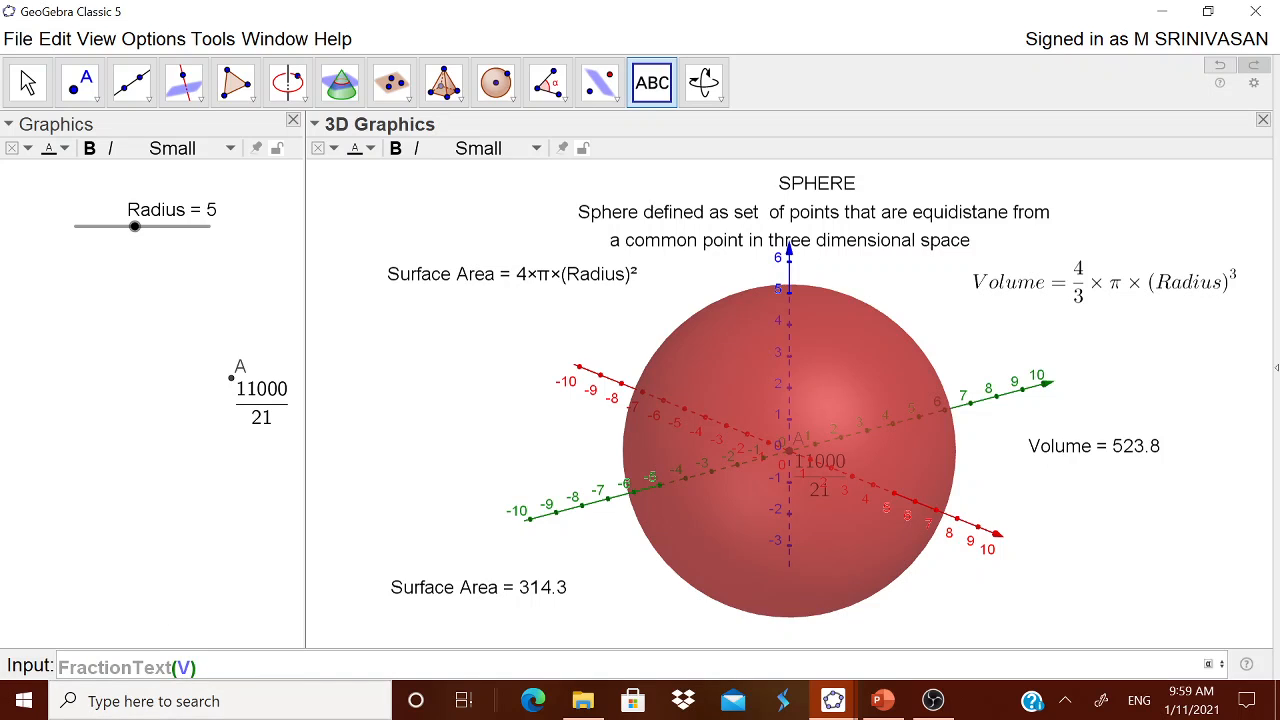
Enter the volume's fraction text again with the number form of the command, FractionText(V)
key(Return)
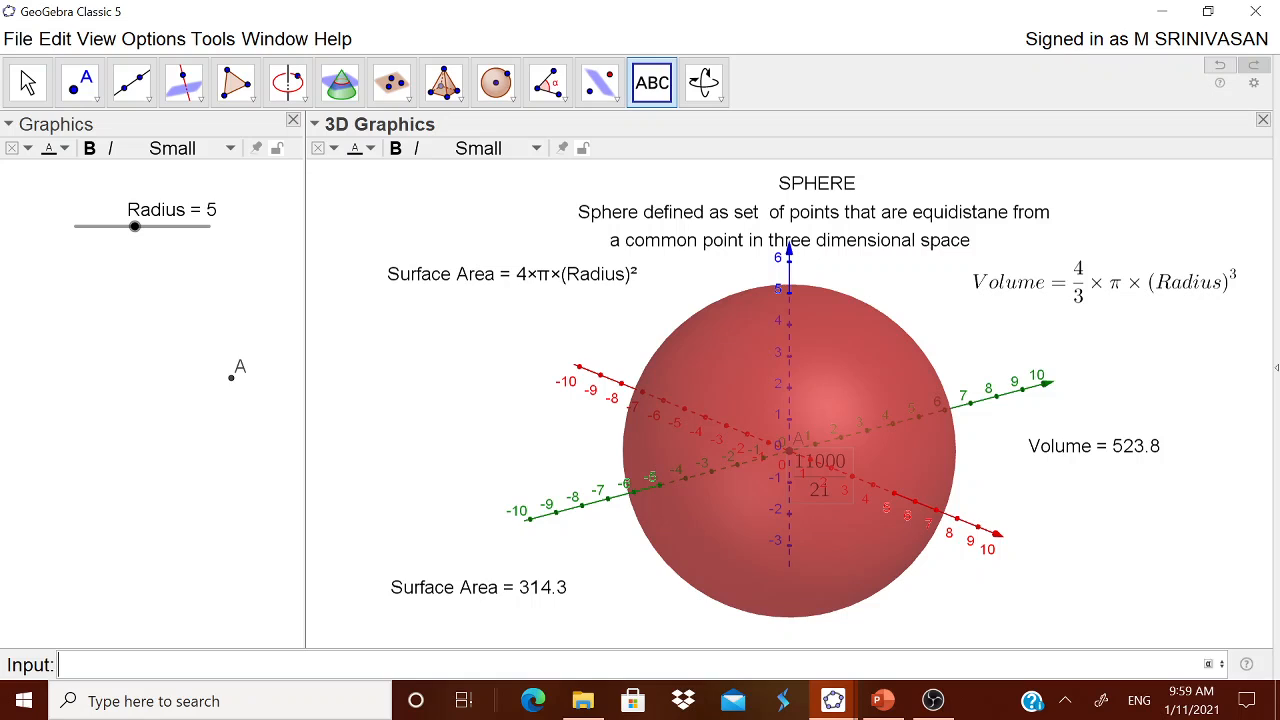
text(deXR)
key(BackSpace)
key(BackSpace)
key(BackSpace)
text(dex)
key(BackSpace)
text(frac)
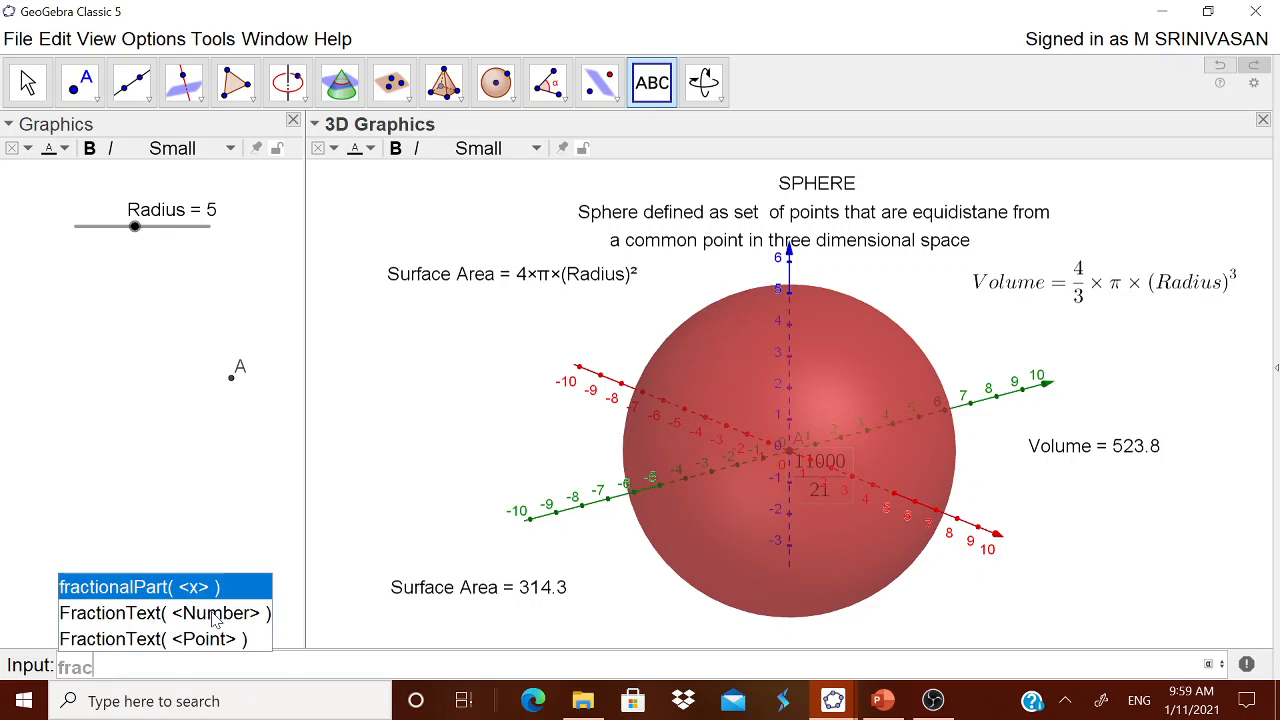
click(214, 617)
text(V)
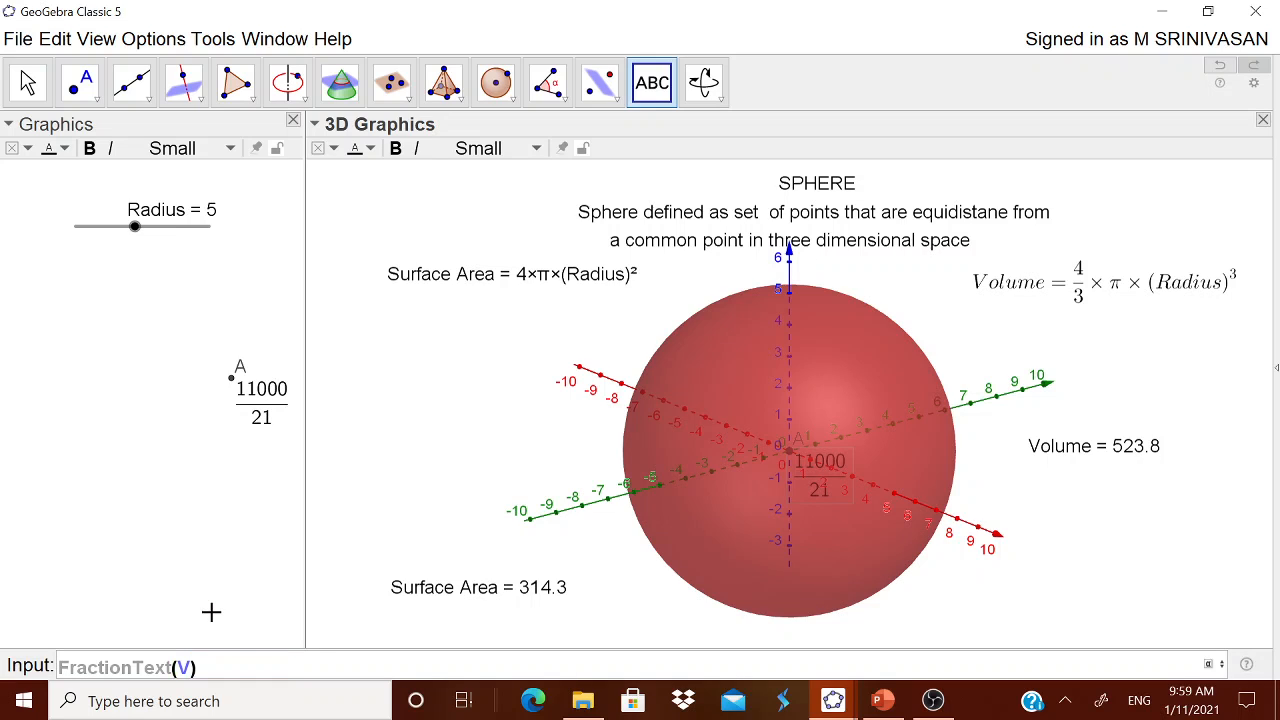
Move the volume's fraction text below and left of point A in the 2D view, and set the Radius slider to 4
click(266, 411)
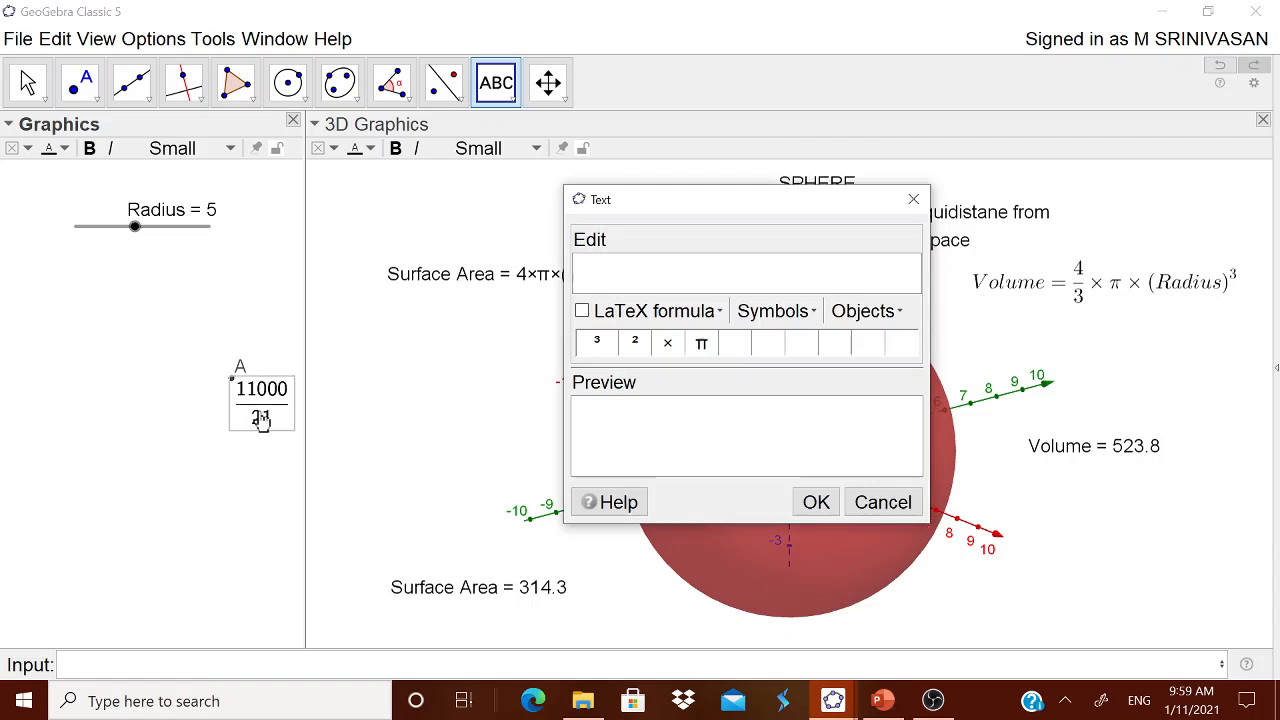
click(870, 502)
drag(257, 410, 156, 457)
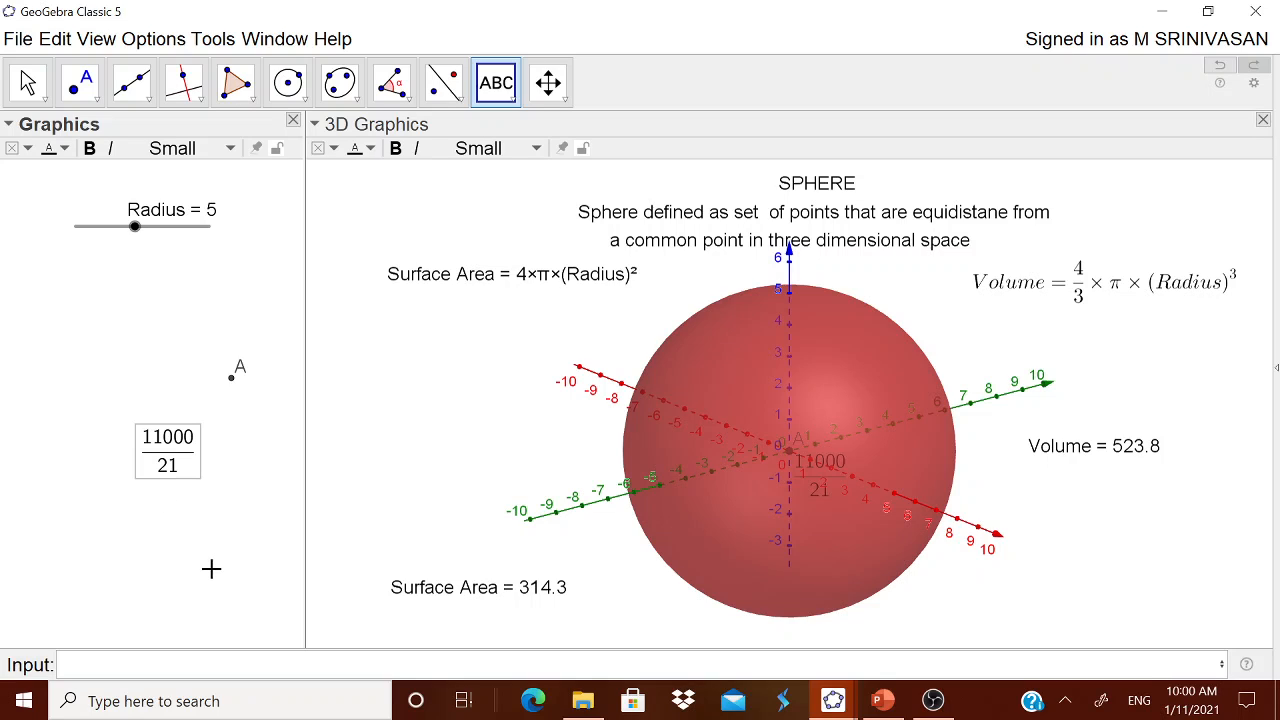
key(Escape)
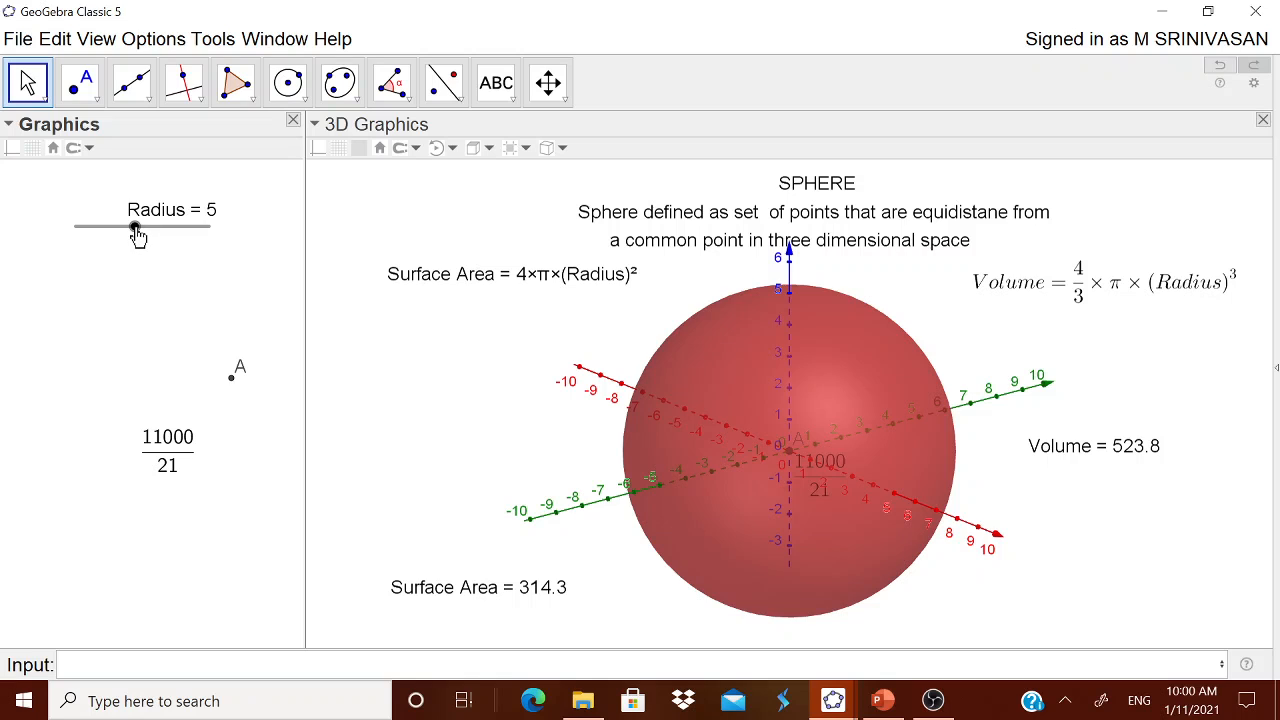
mouse_move(134, 234)
mouse_down()
mouse_move(220, 234)
mouse_move(118, 237)
mouse_up()
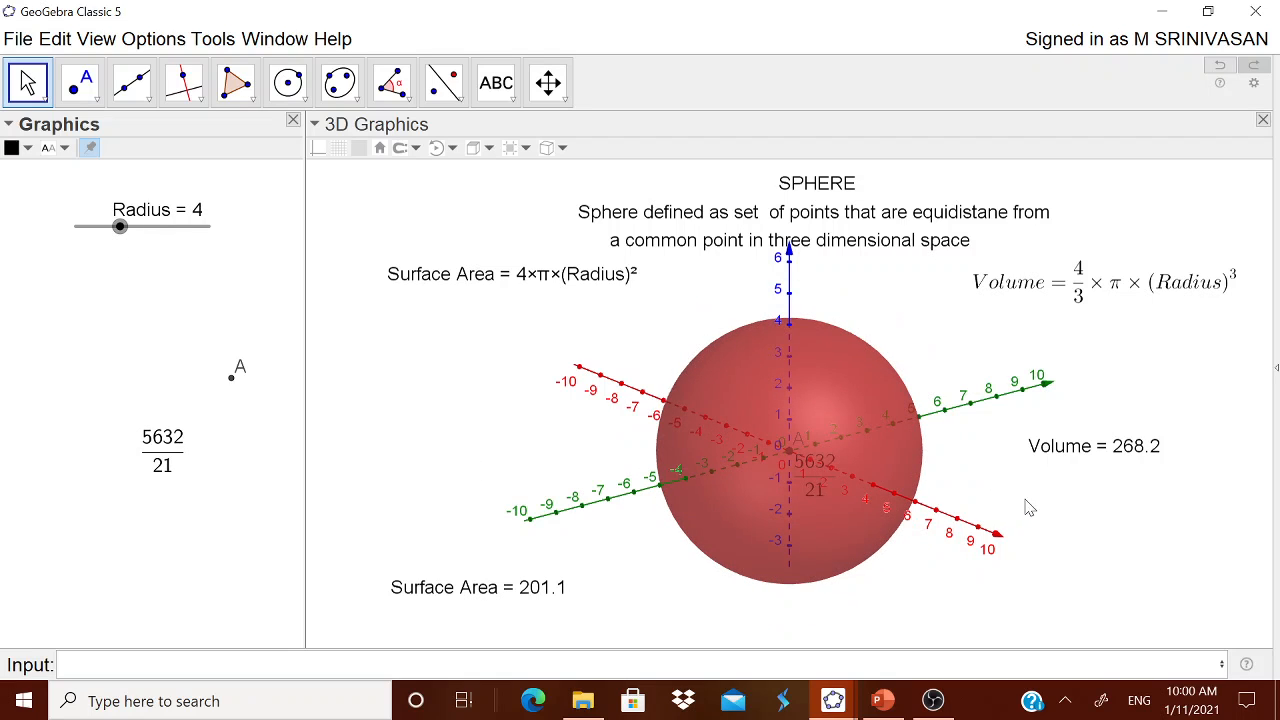
Show the construction Navigation Bar for the 3D view
click(1087, 565)
right_click(1086, 558)
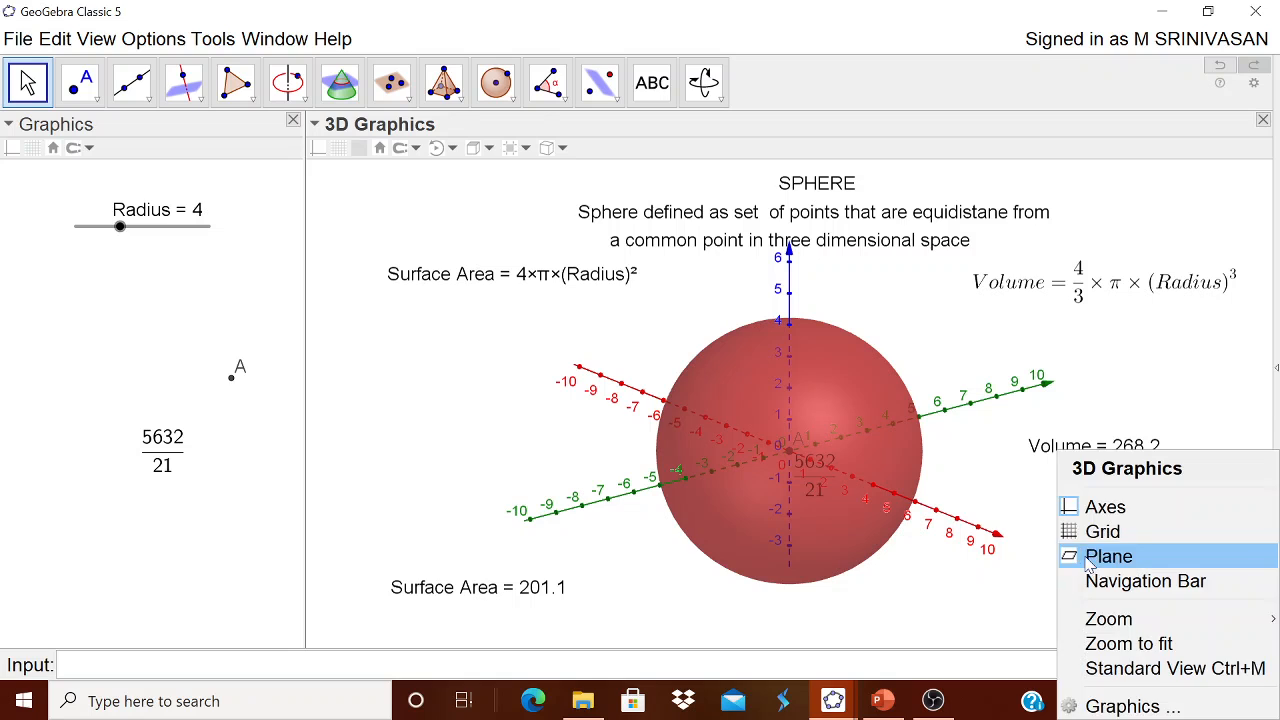
click(1089, 579)
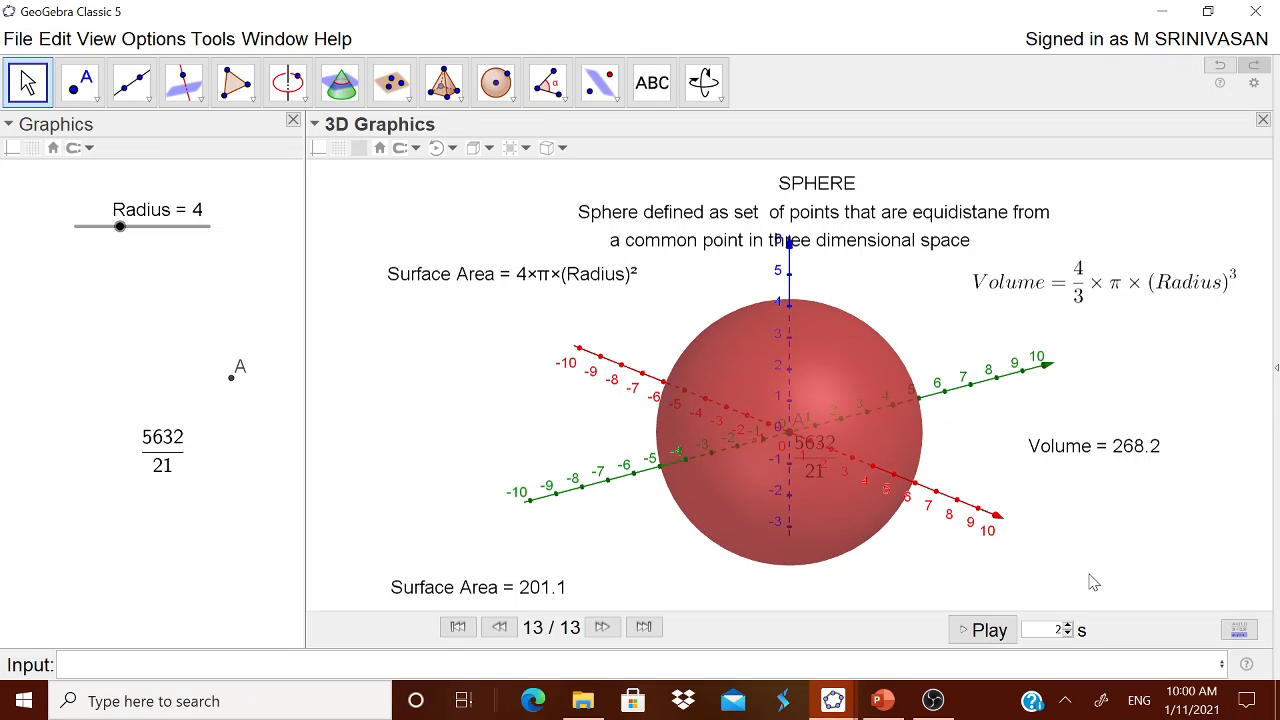
Replay the construction one step at a time from its first step to its last, and examine the sphere from another angle
click(458, 626)
click(595, 627)
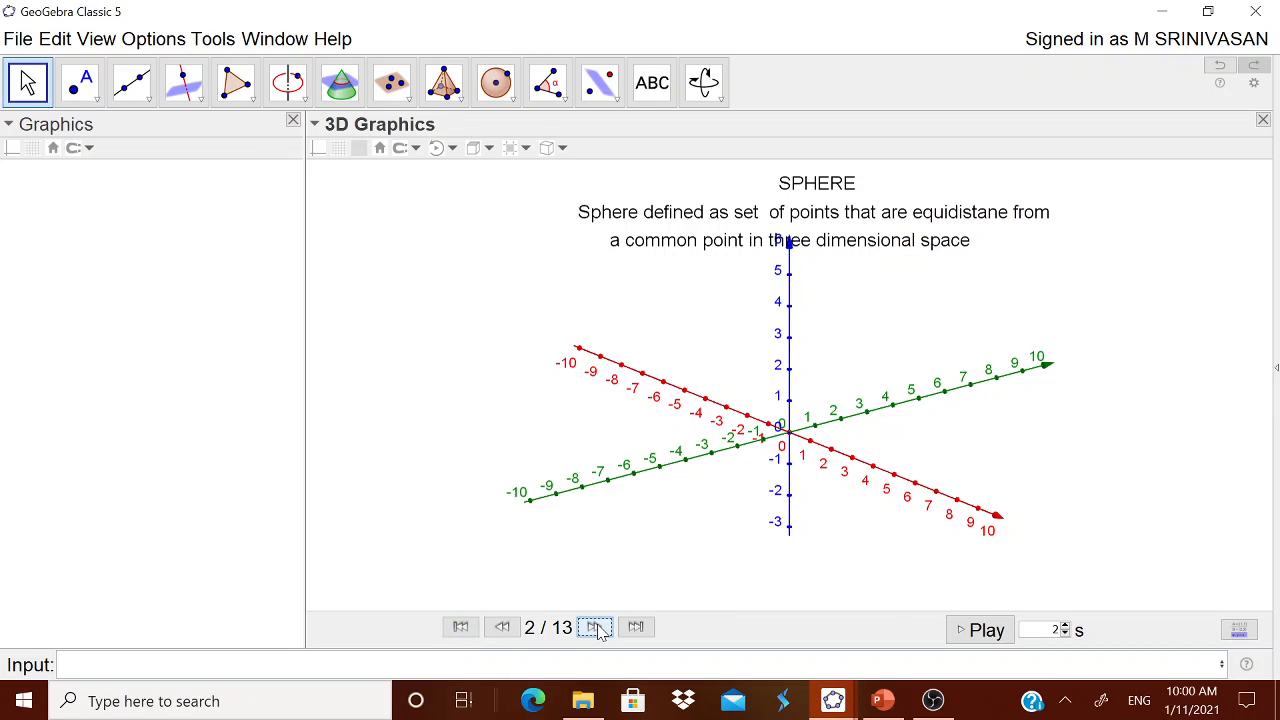
click(595, 627)
click(595, 627)
click(595, 627)
click(595, 627)
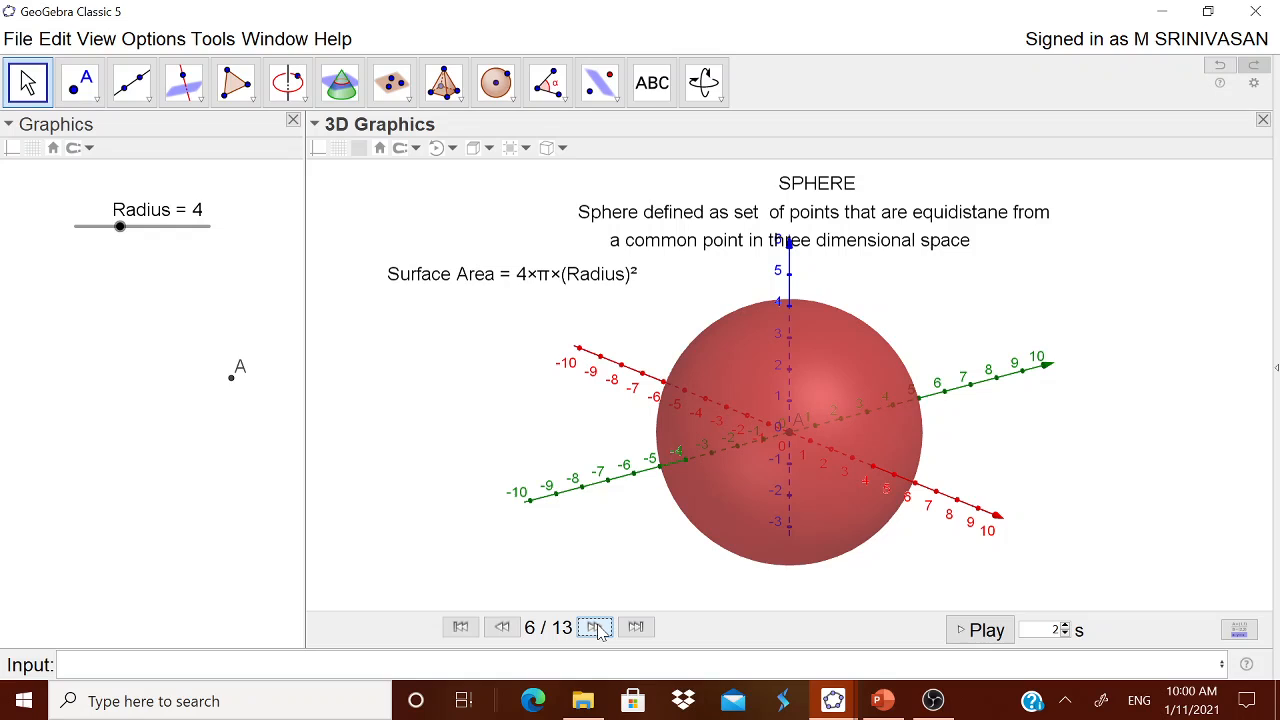
click(597, 627)
click(597, 627)
click(598, 627)
click(598, 627)
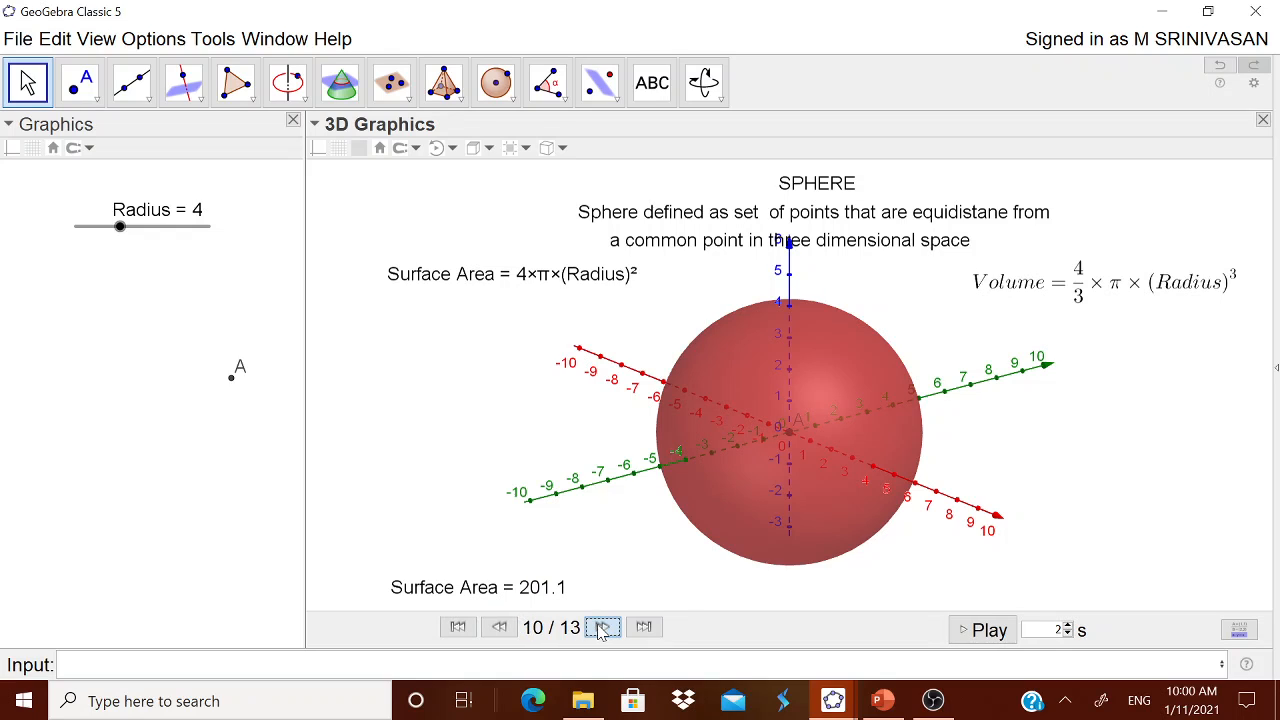
click(599, 627)
click(600, 627)
click(601, 627)
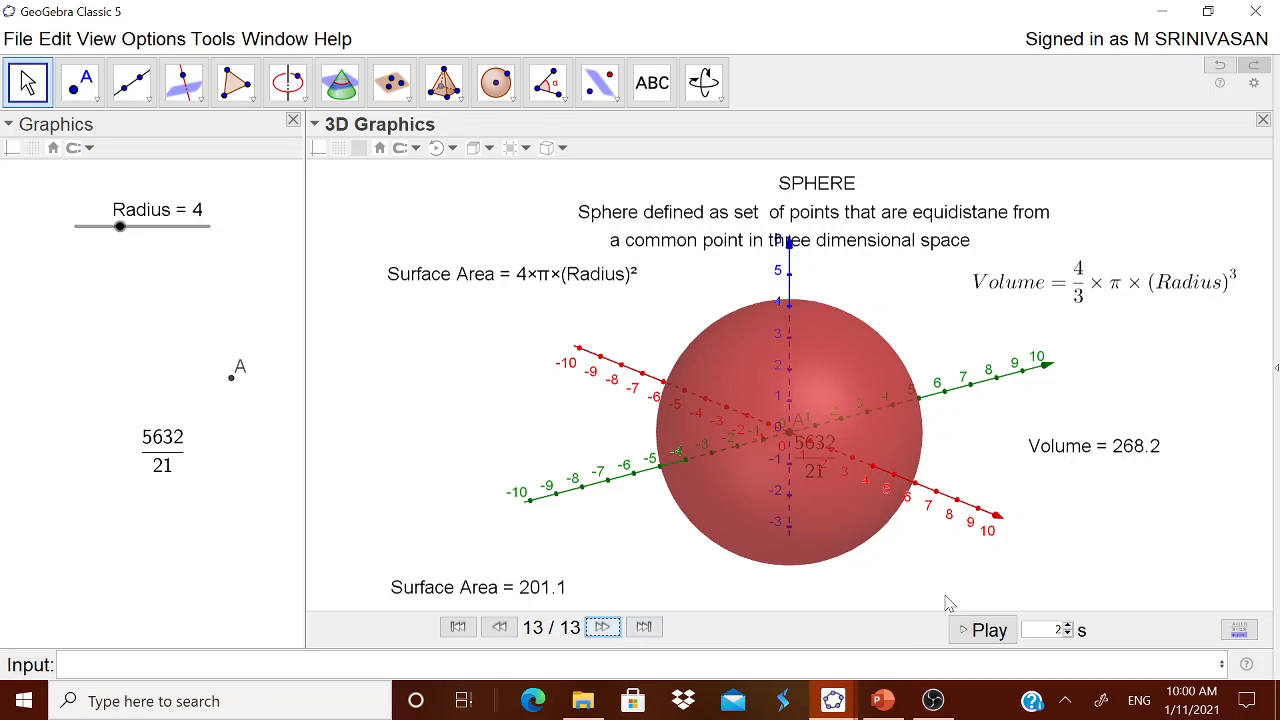
drag(1070, 572, 940, 540)
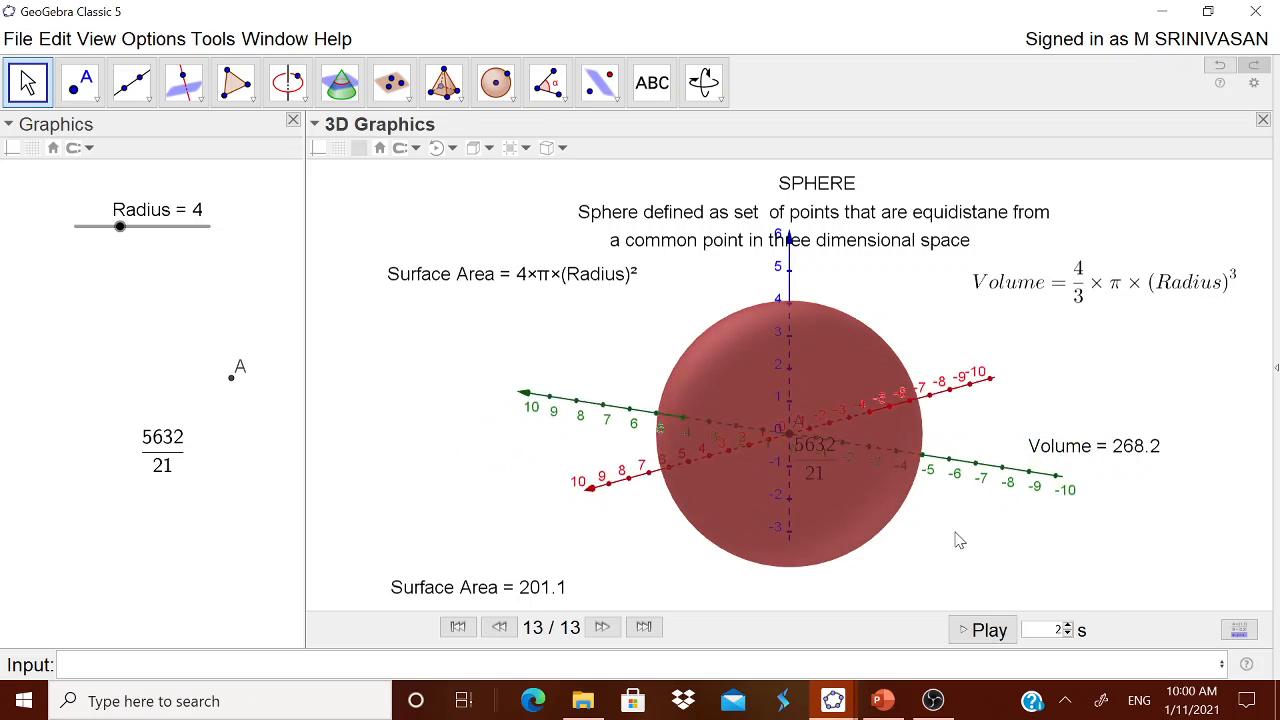